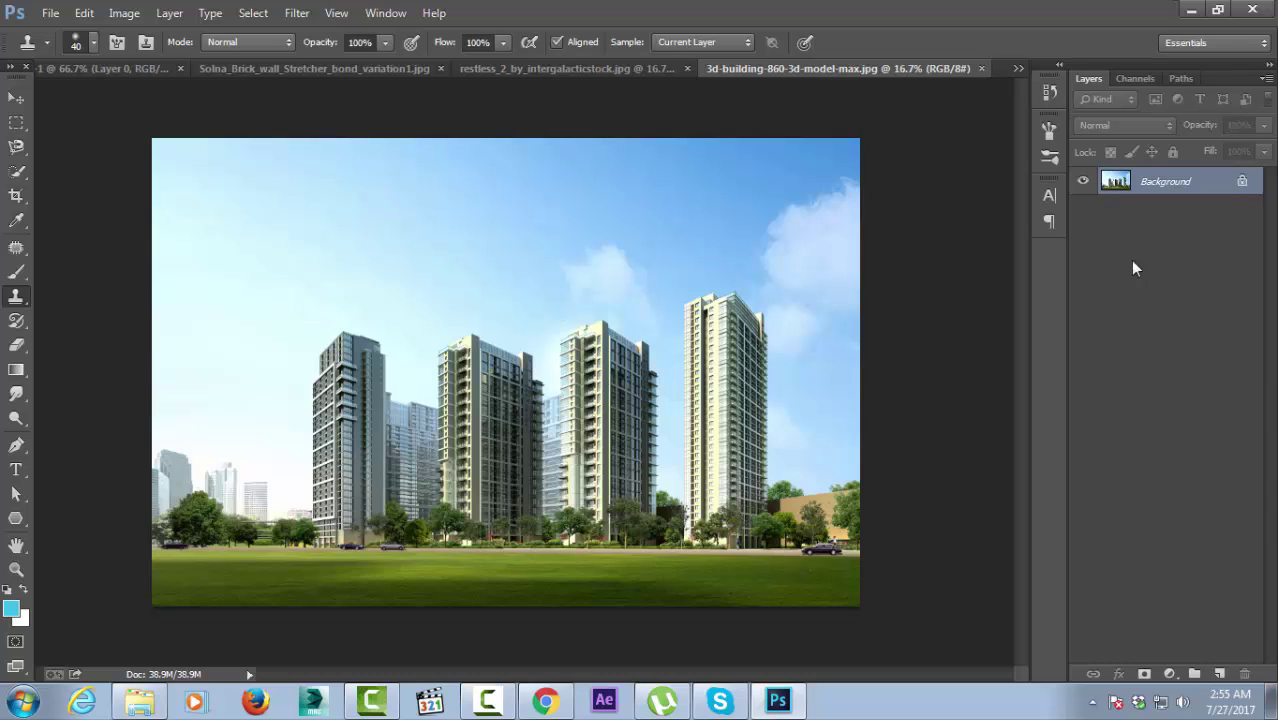
# Convert the locked Background into an editable layer named Layer 0.
pyautogui.rightClick(1227, 187)
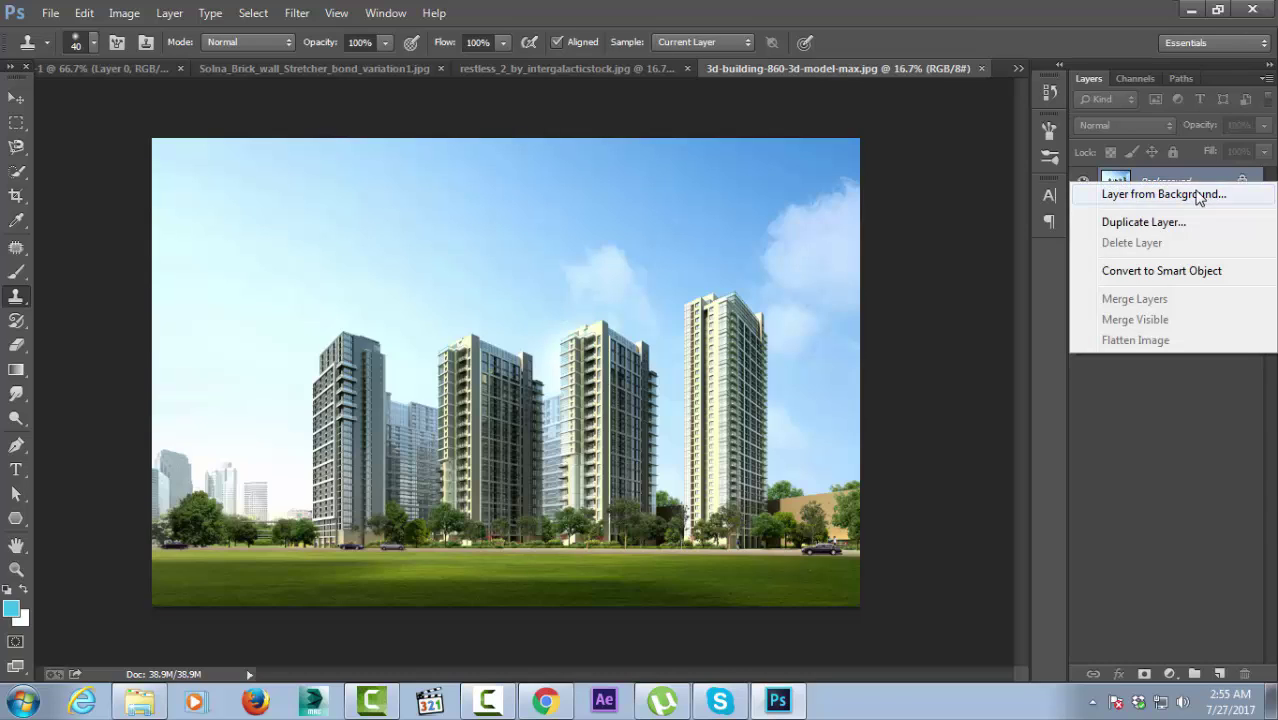
pyautogui.click(1190, 196)
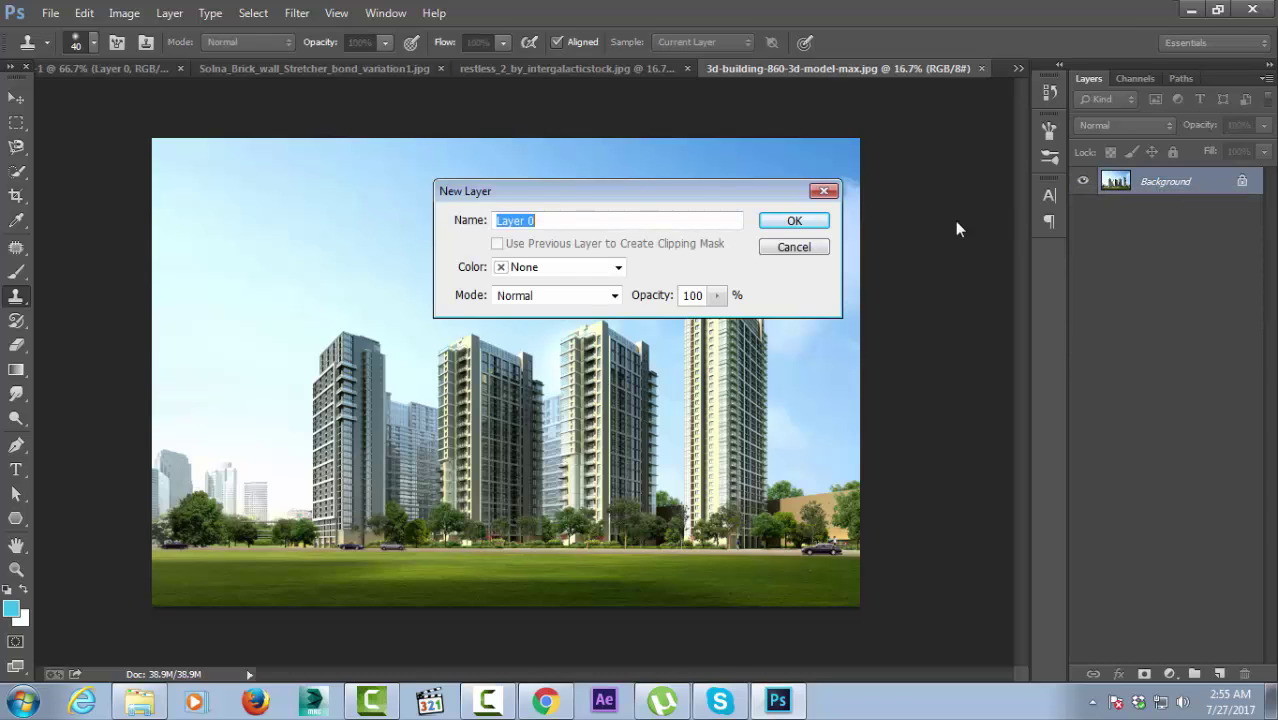
pyautogui.click(790, 224)
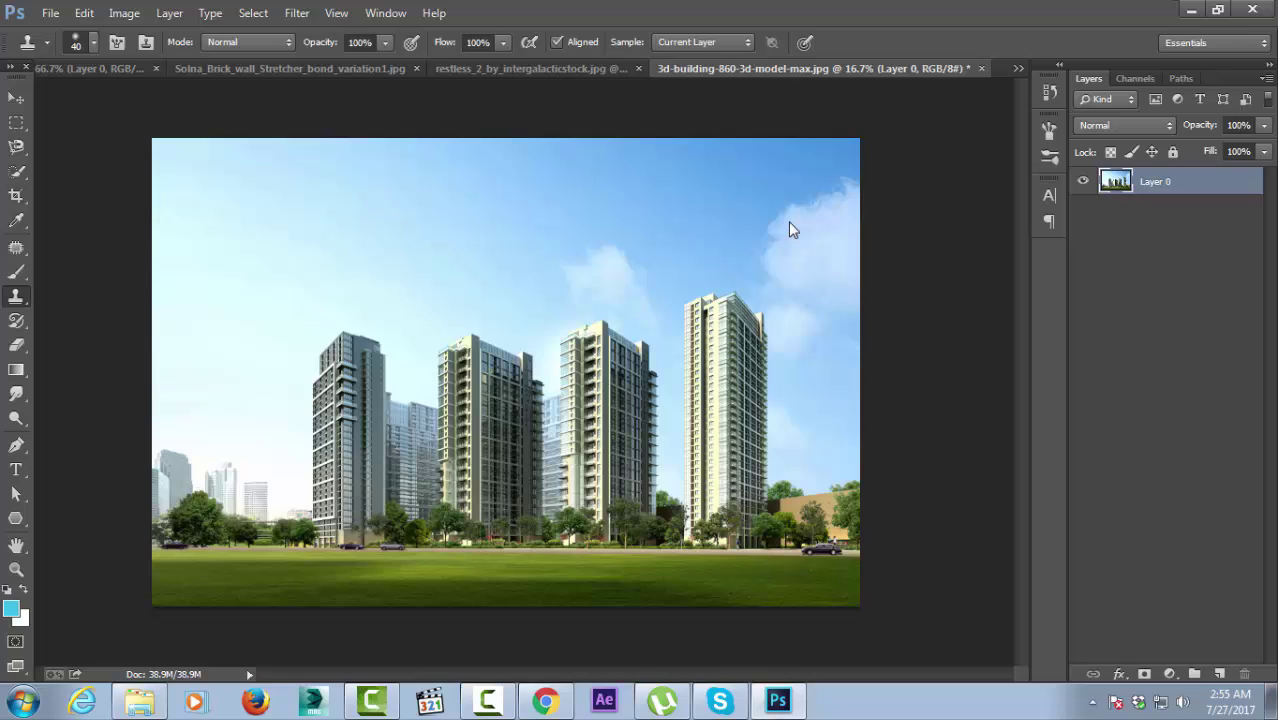
pyautogui.click(71, 17)
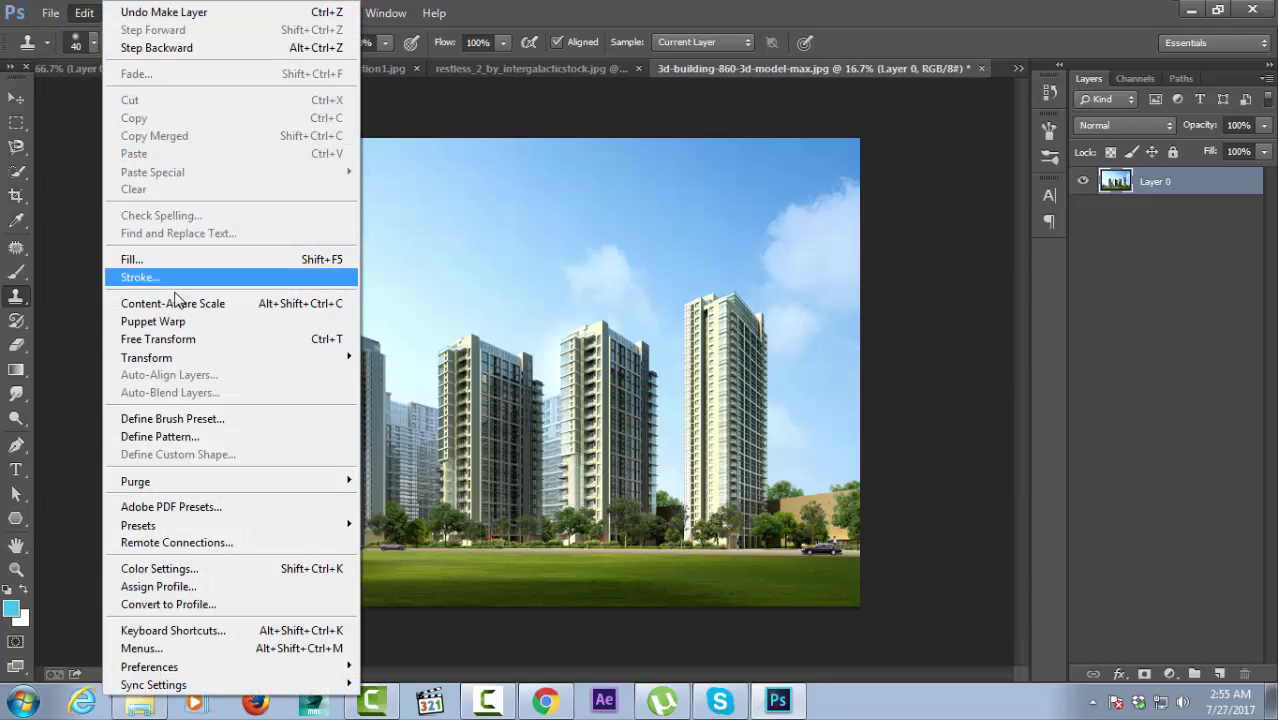
# Free-transform Layer 0 to about 63% width, leaving transparent strips on both sides.
pyautogui.click(190, 341)
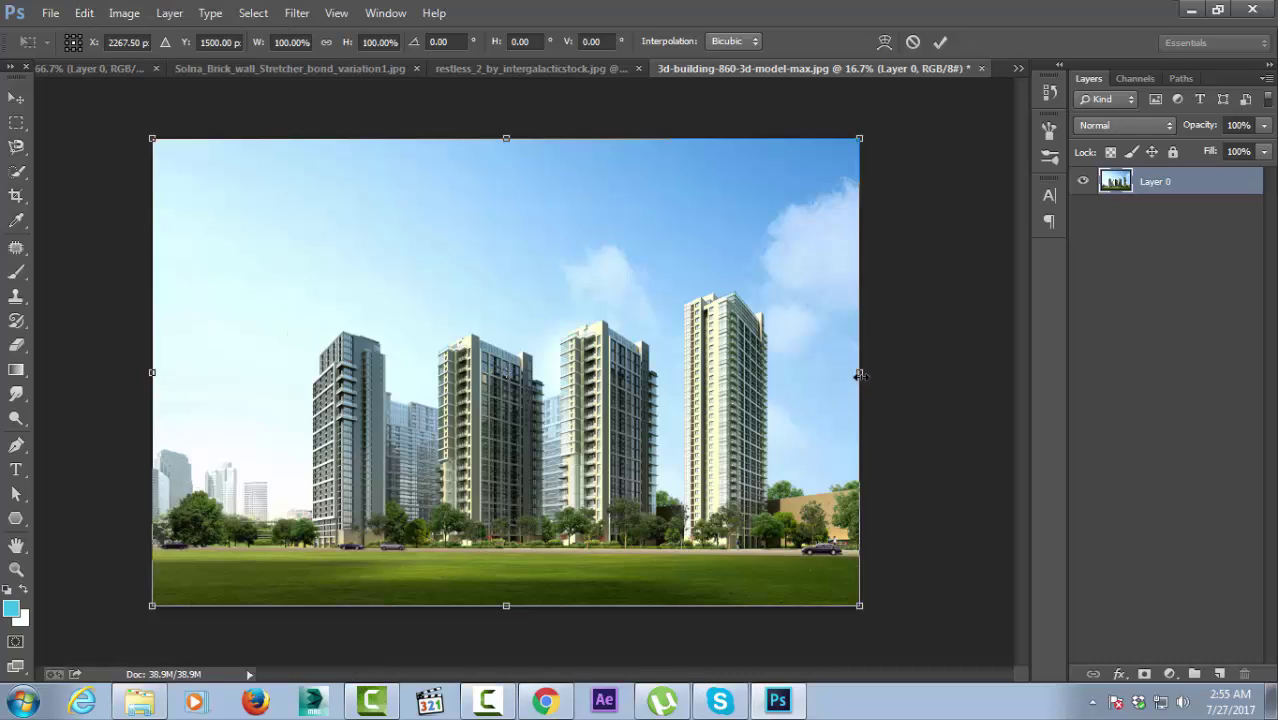
pyautogui.moveTo(859, 374); pyautogui.dragTo(730, 374)
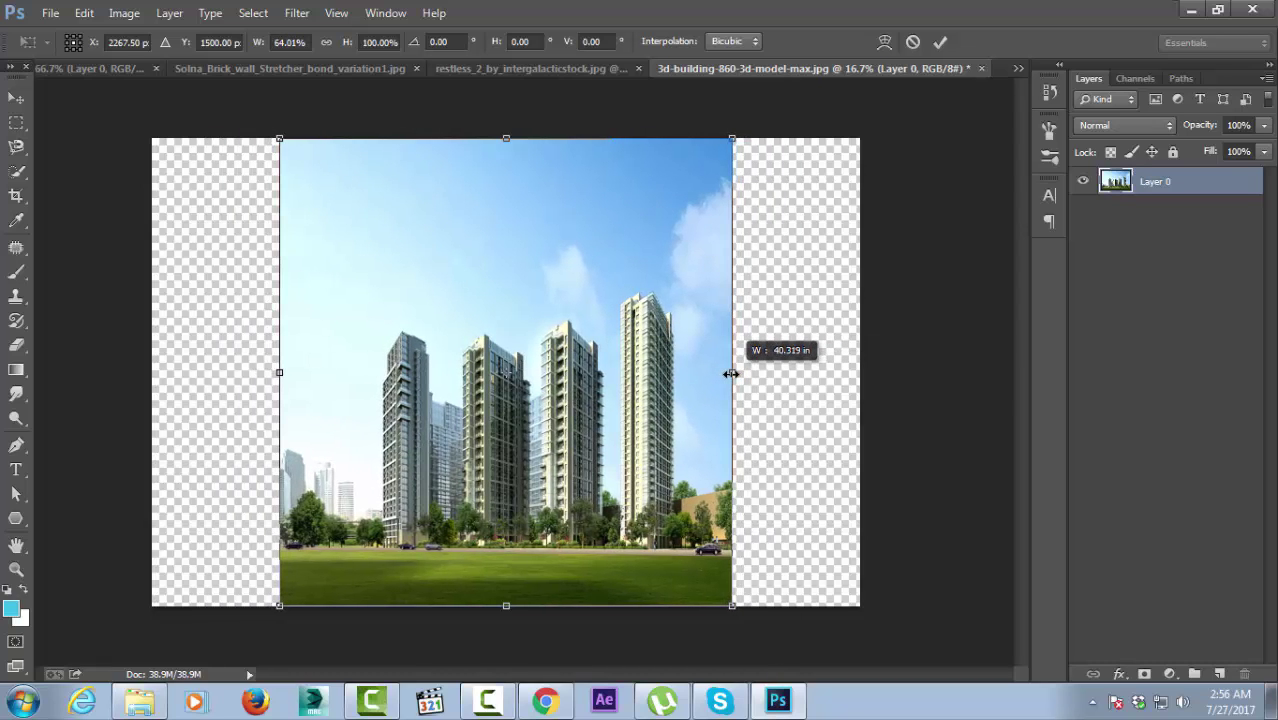
pyautogui.moveTo(730, 374); pyautogui.dragTo(727, 374)
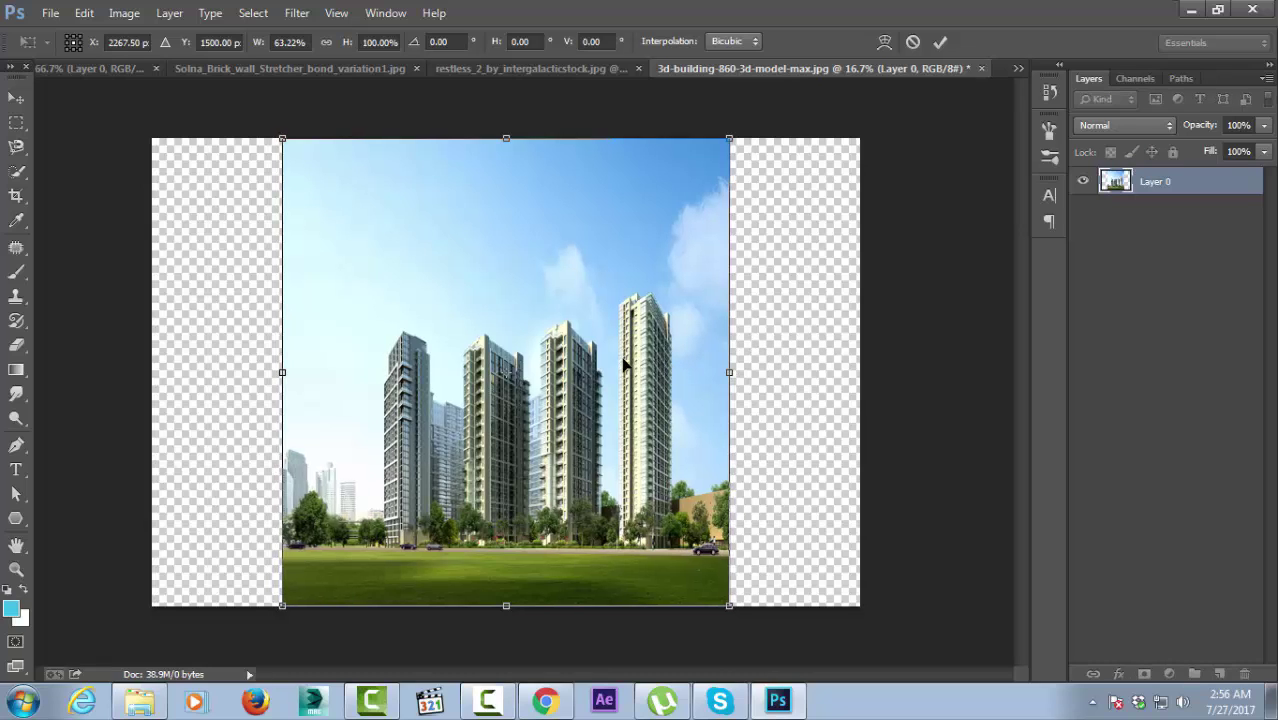
pyautogui.press('s')
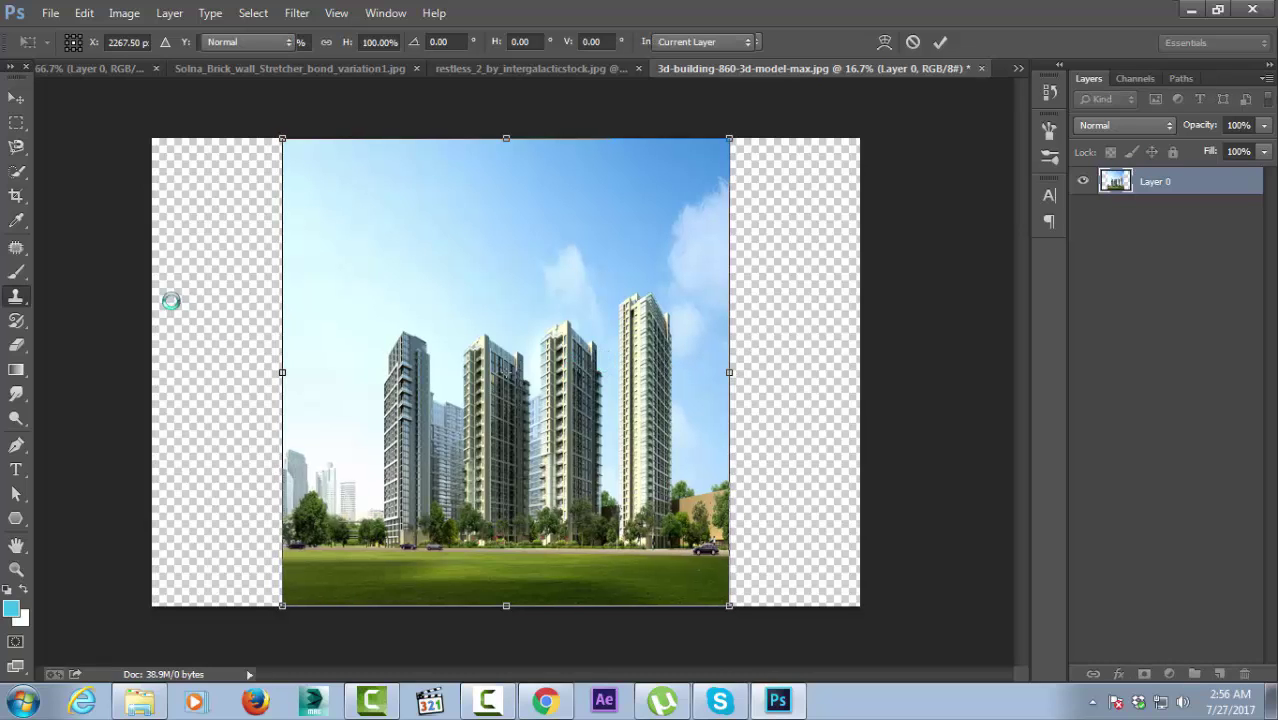
pyautogui.press('Return')
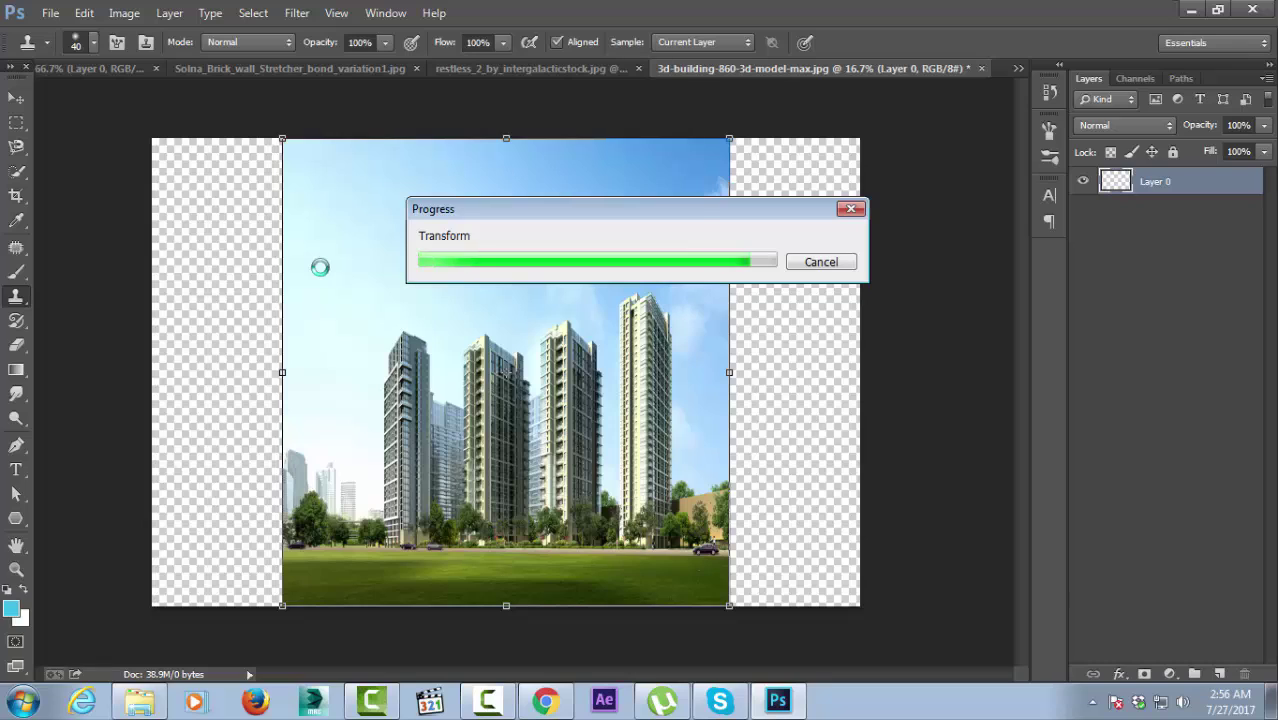
# Crop the canvas tightly around the narrowed photo, removing the transparent side strips.
pyautogui.click(16, 196)
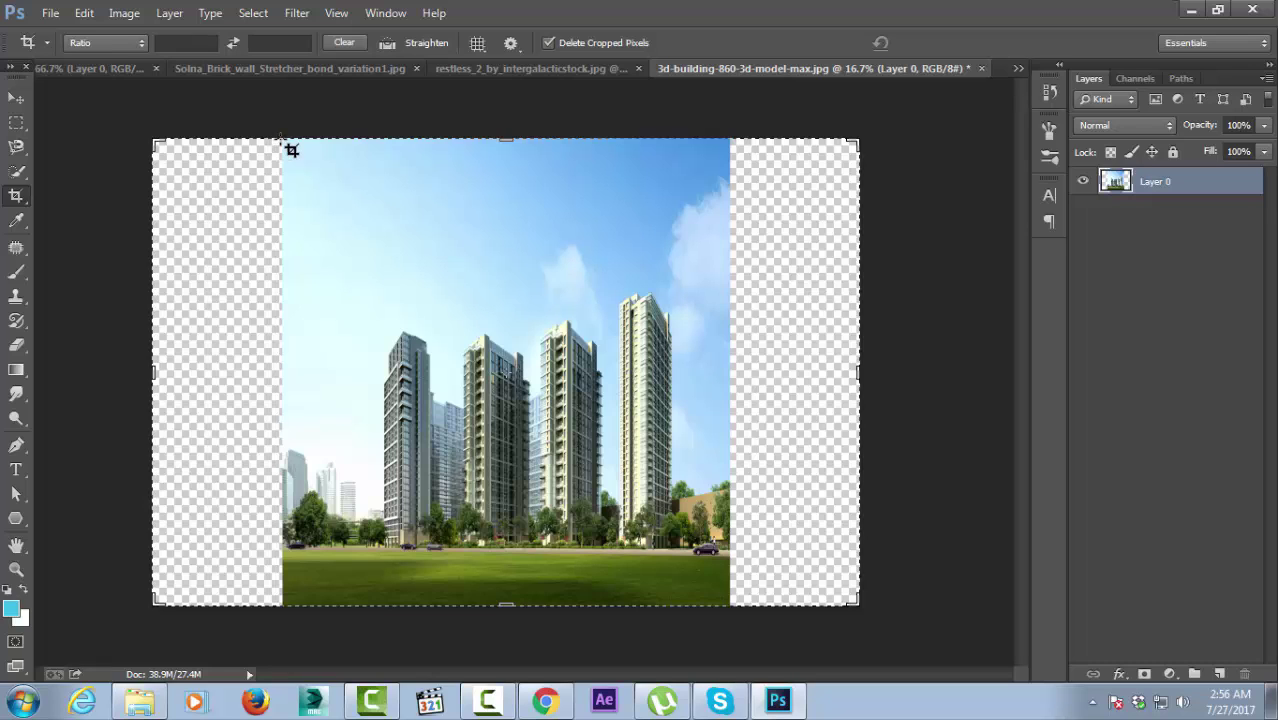
pyautogui.moveTo(291, 150); pyautogui.dragTo(724, 649)
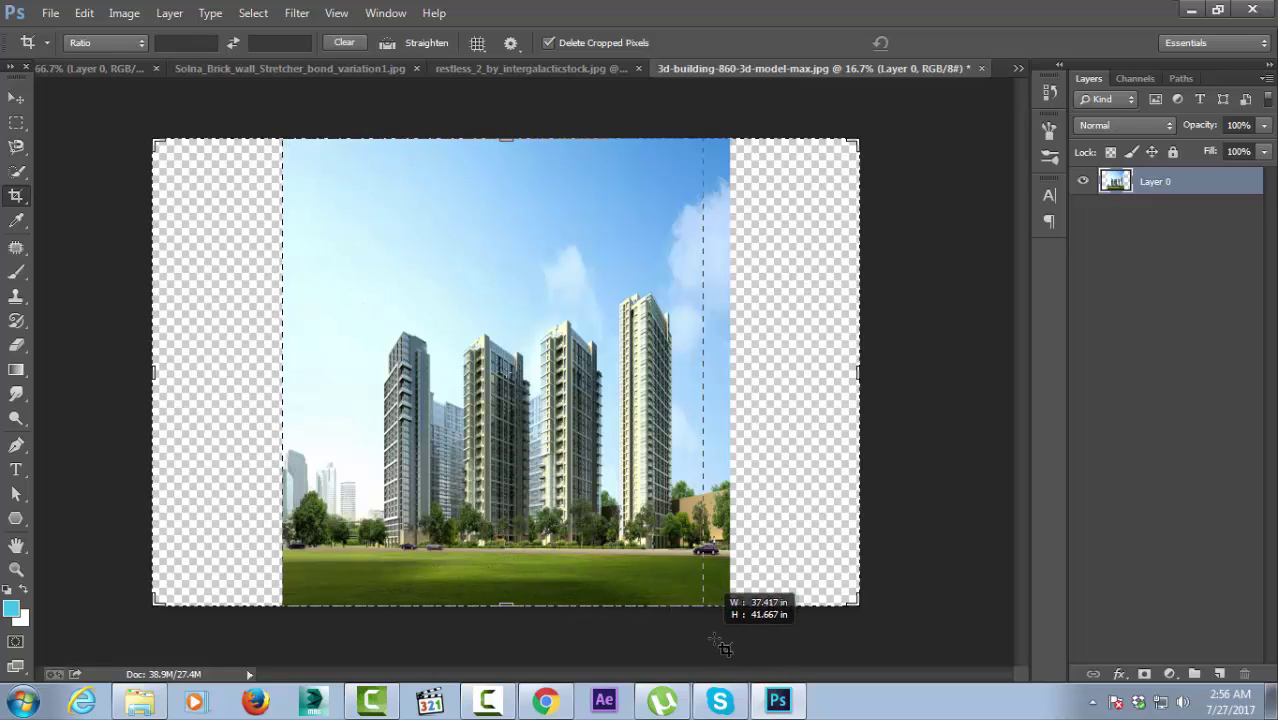
pyautogui.moveTo(724, 649); pyautogui.dragTo(726, 640)
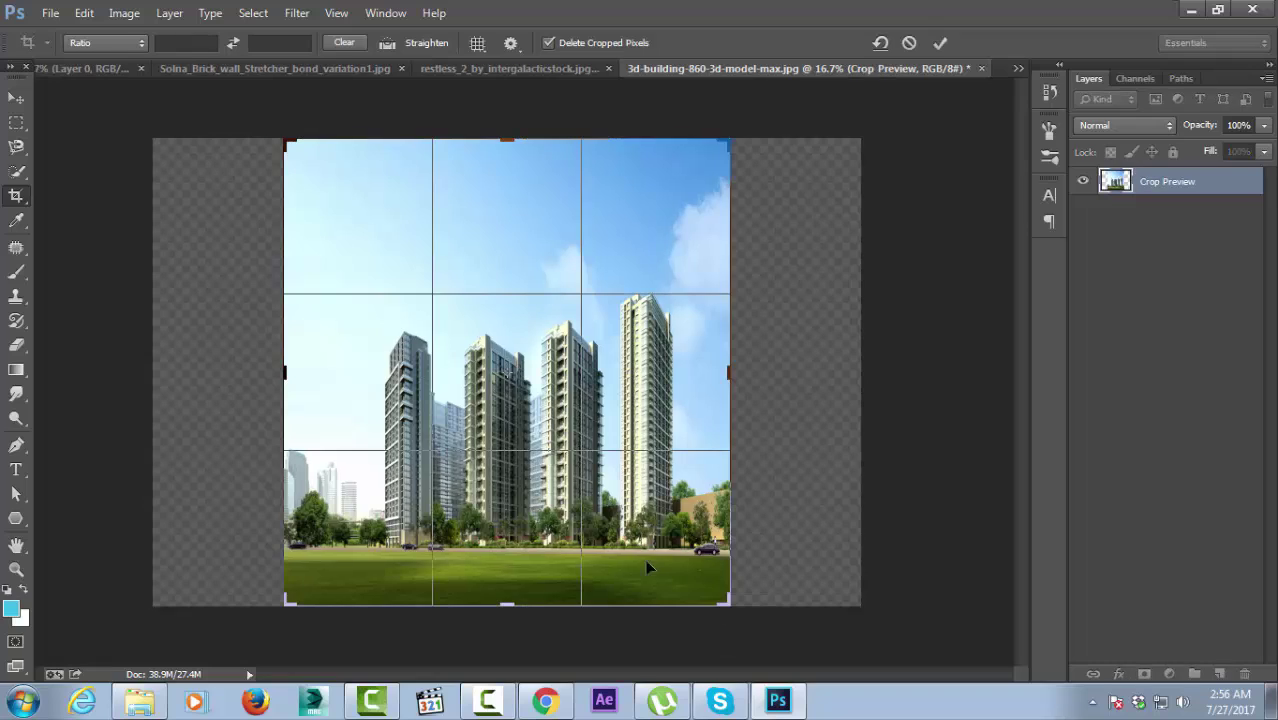
pyautogui.press('Return')
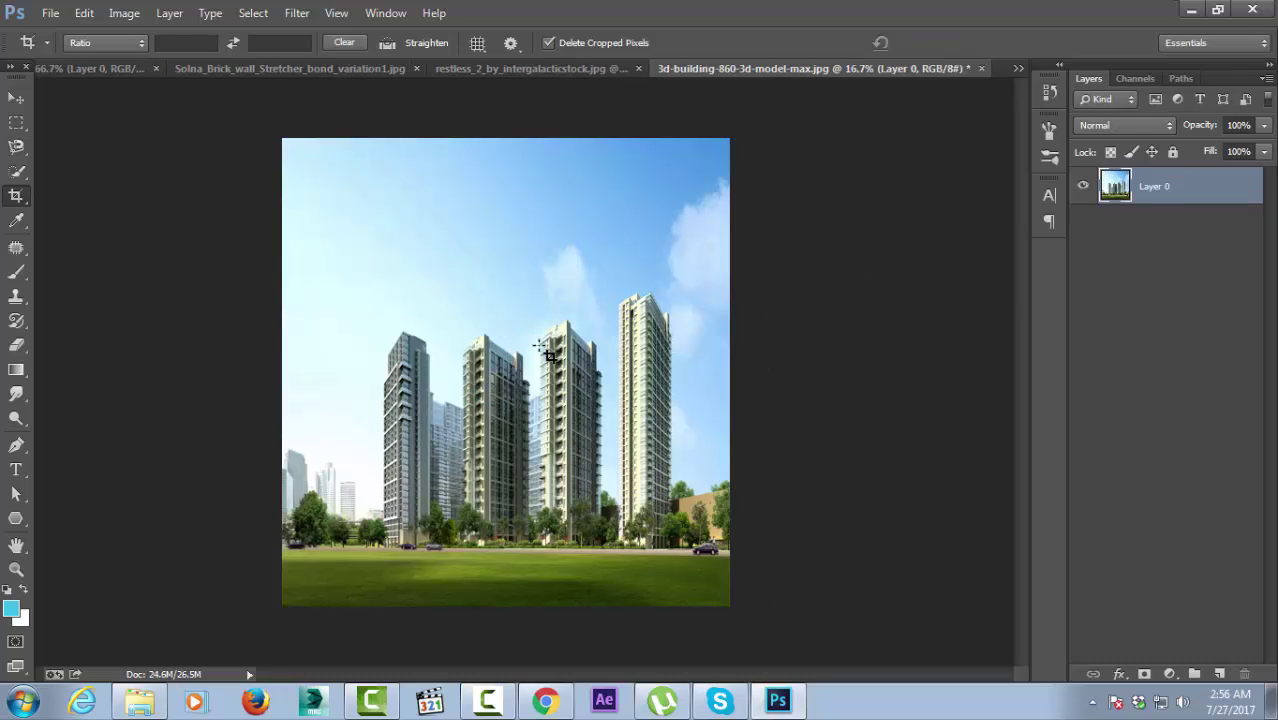
# Flip Layer 0 vertically with Free Transform so the grass runs along the top.
pyautogui.press('v')
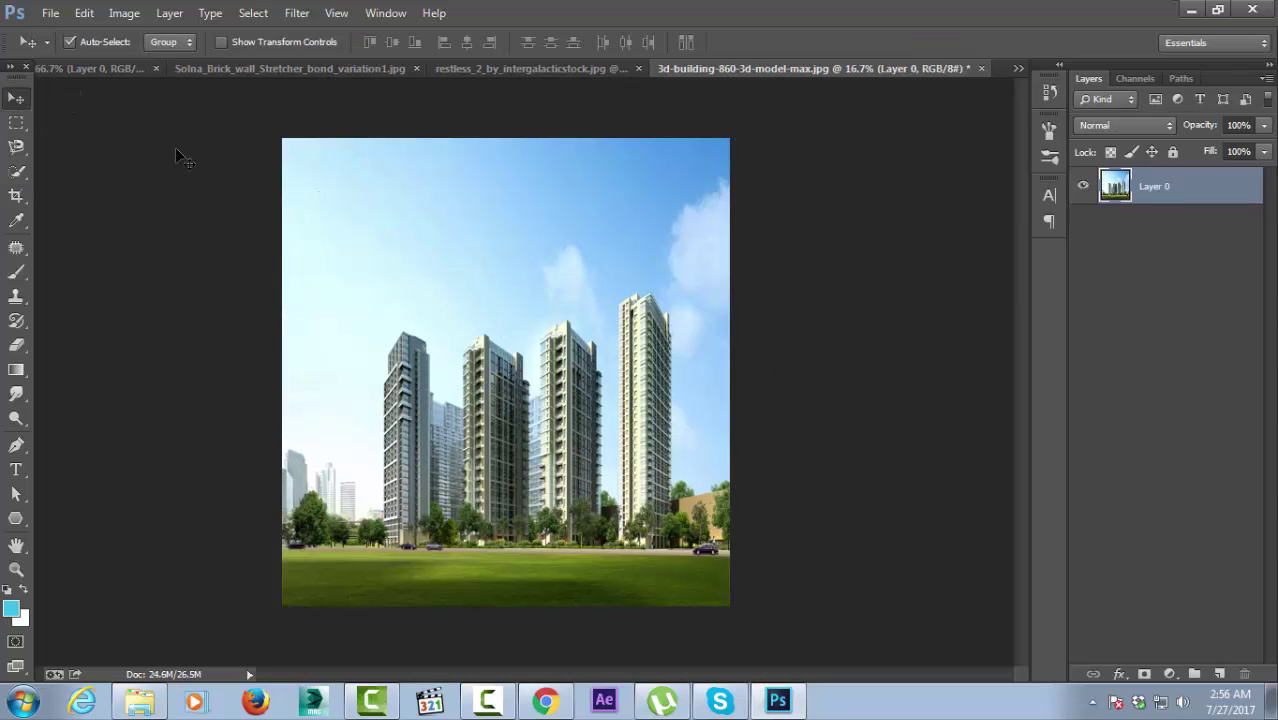
pyautogui.click(118, 13)
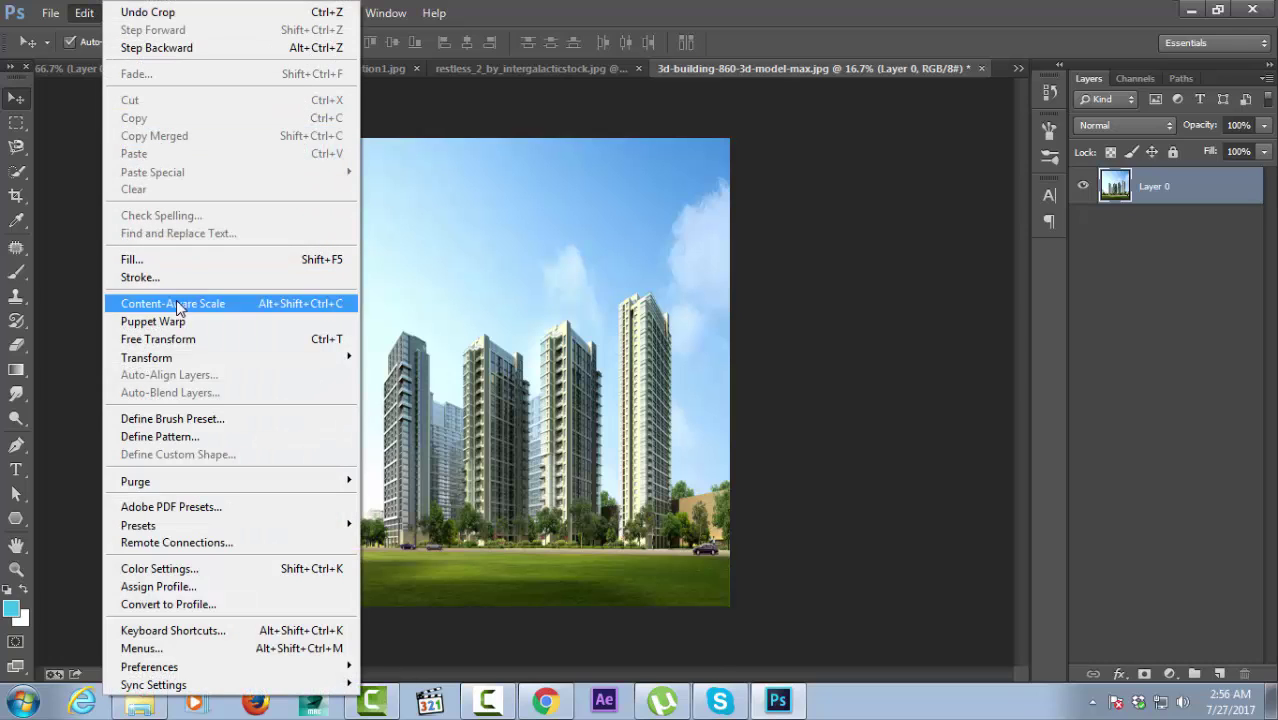
pyautogui.click(180, 343)
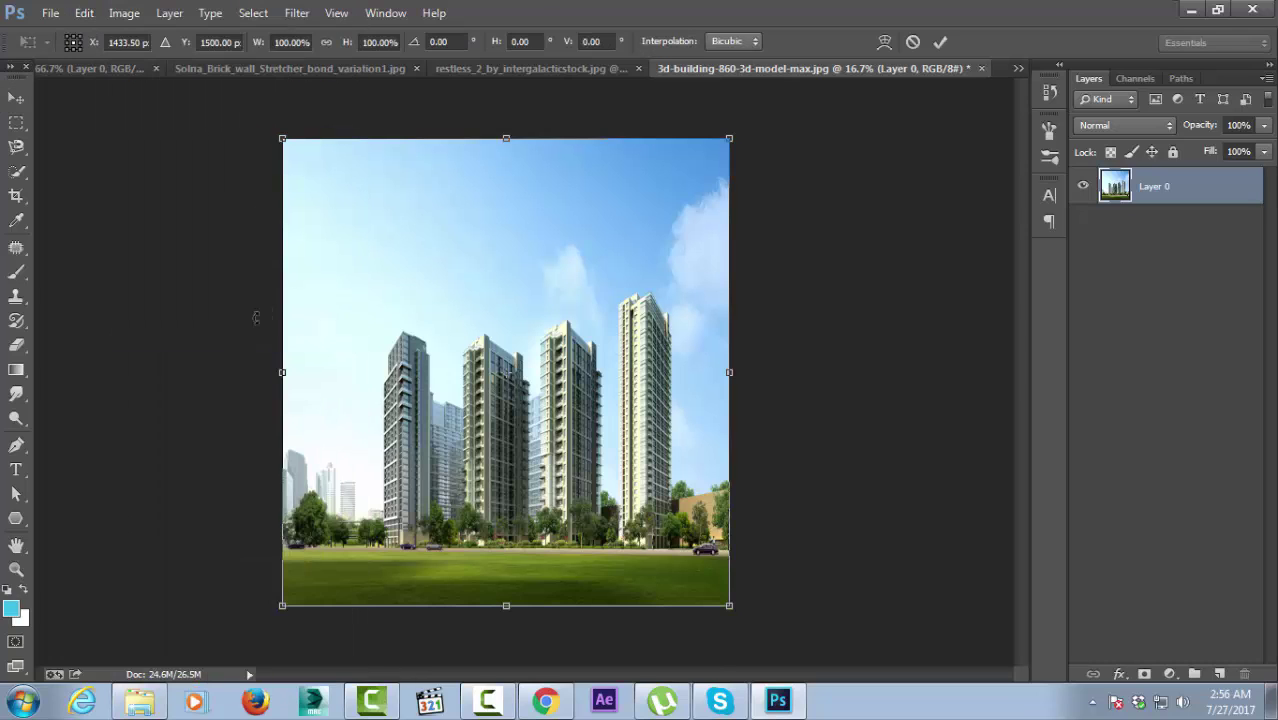
pyautogui.rightClick(427, 265)
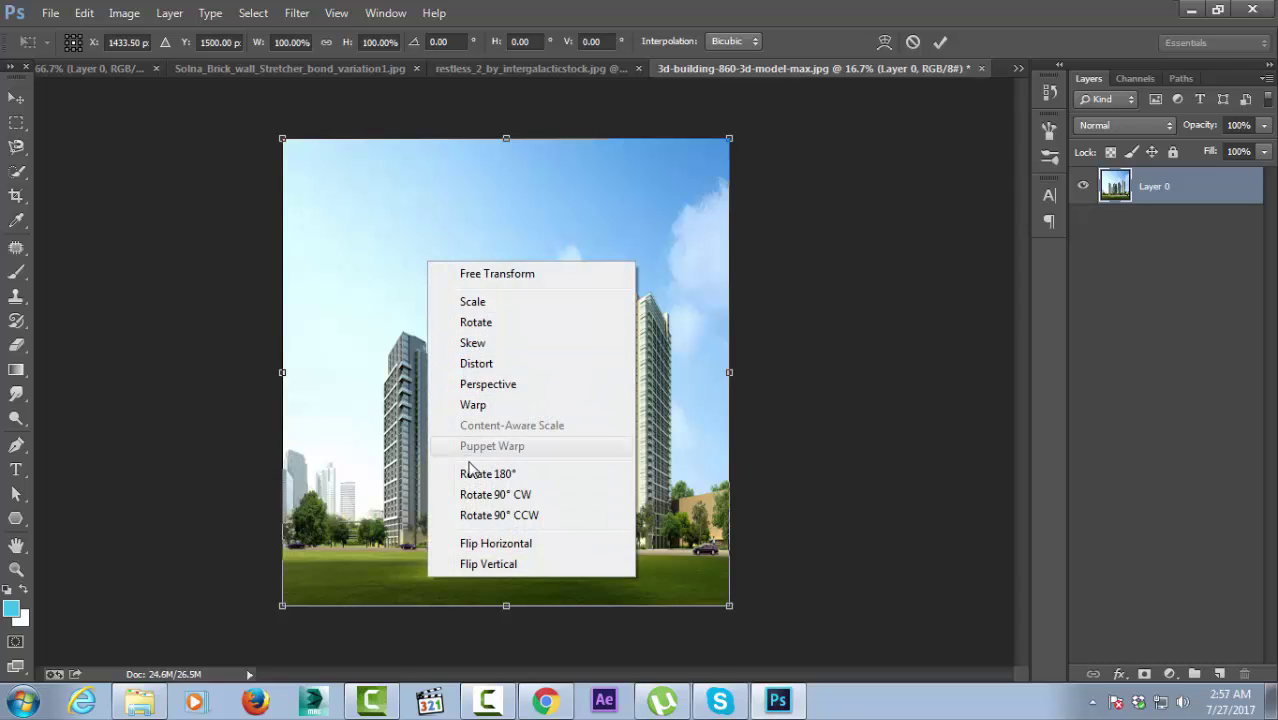
pyautogui.click(486, 564)
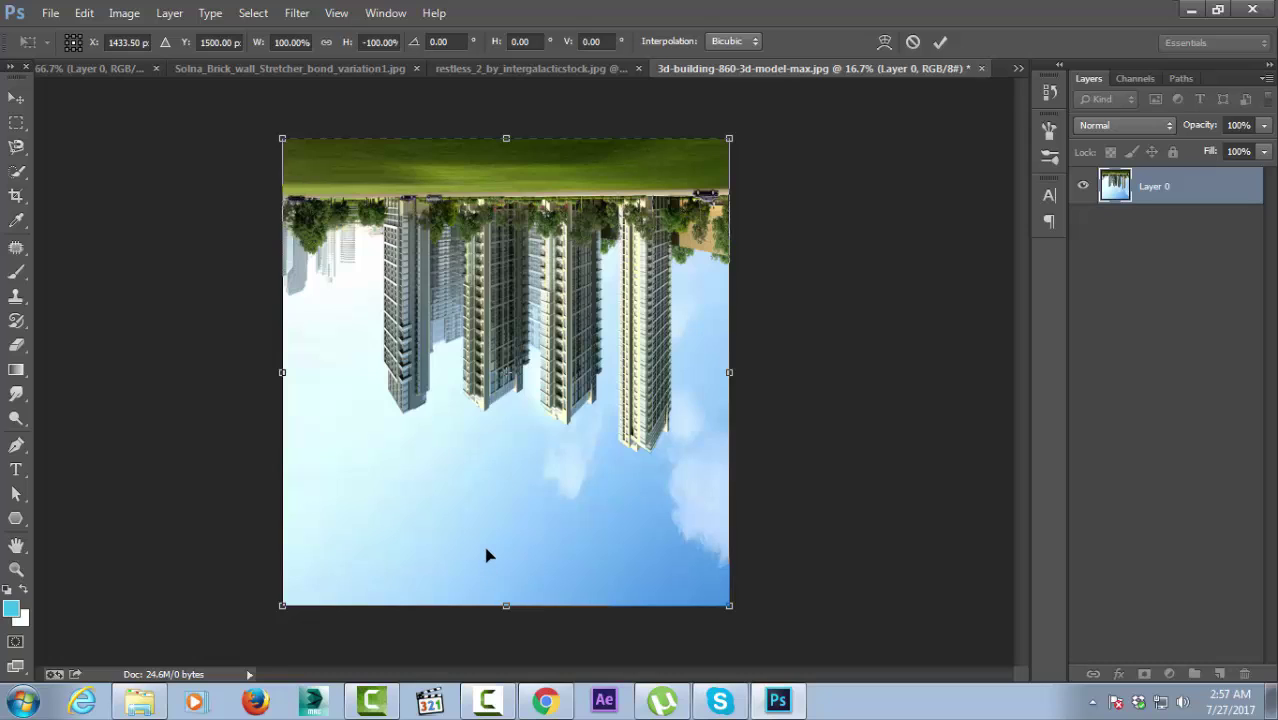
pyautogui.press('Return')
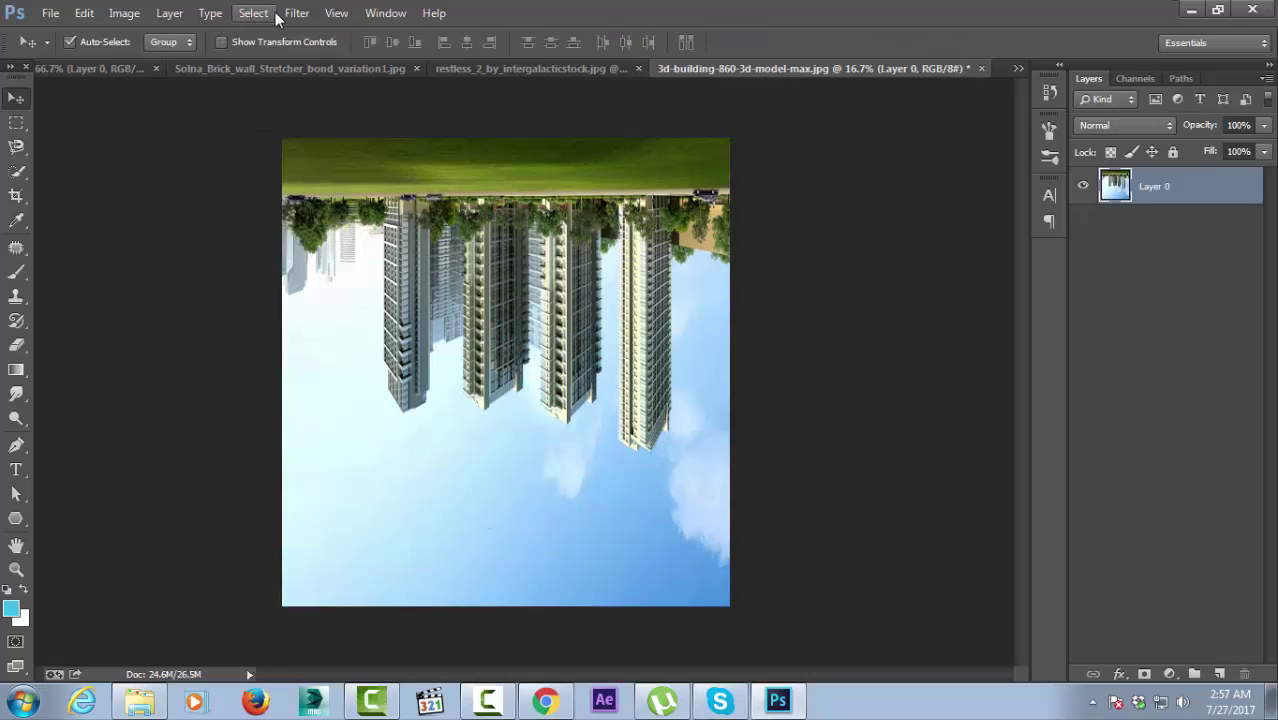
# Apply Polar Coordinates with Rectangular to Polar to bend the photo into a planet.
pyautogui.click(314, 14)
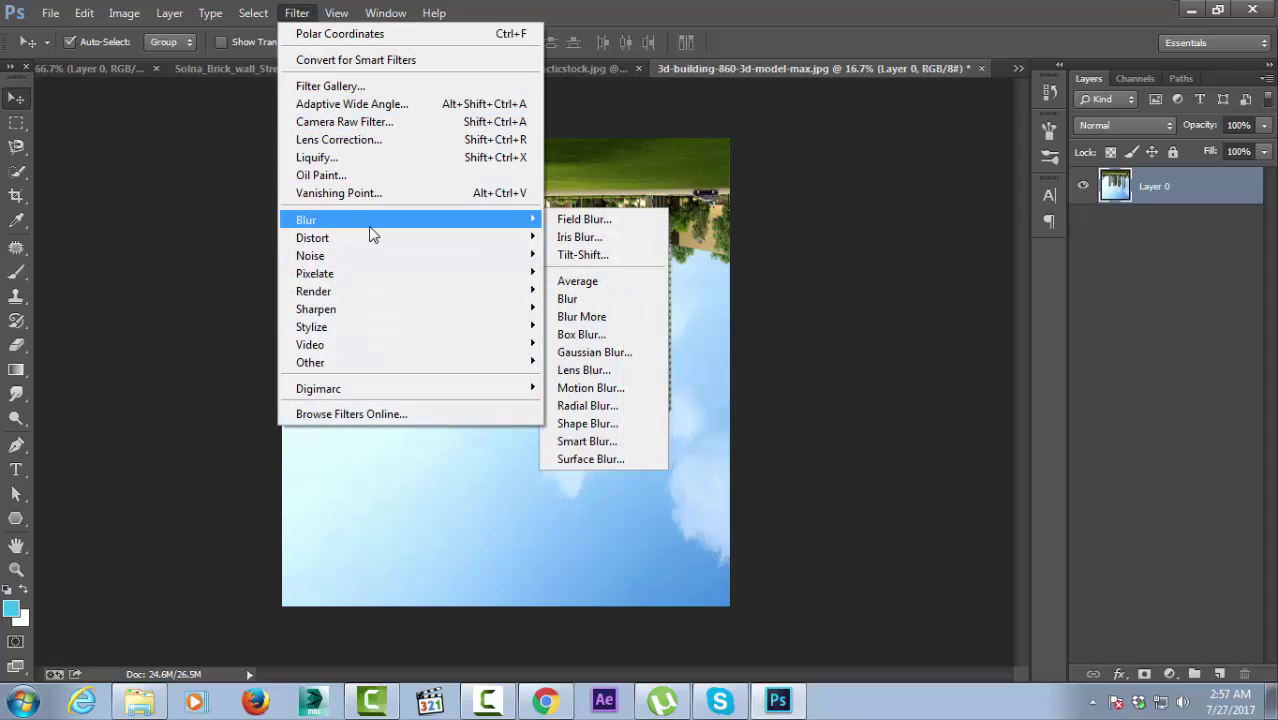
pyautogui.moveTo(312, 238)
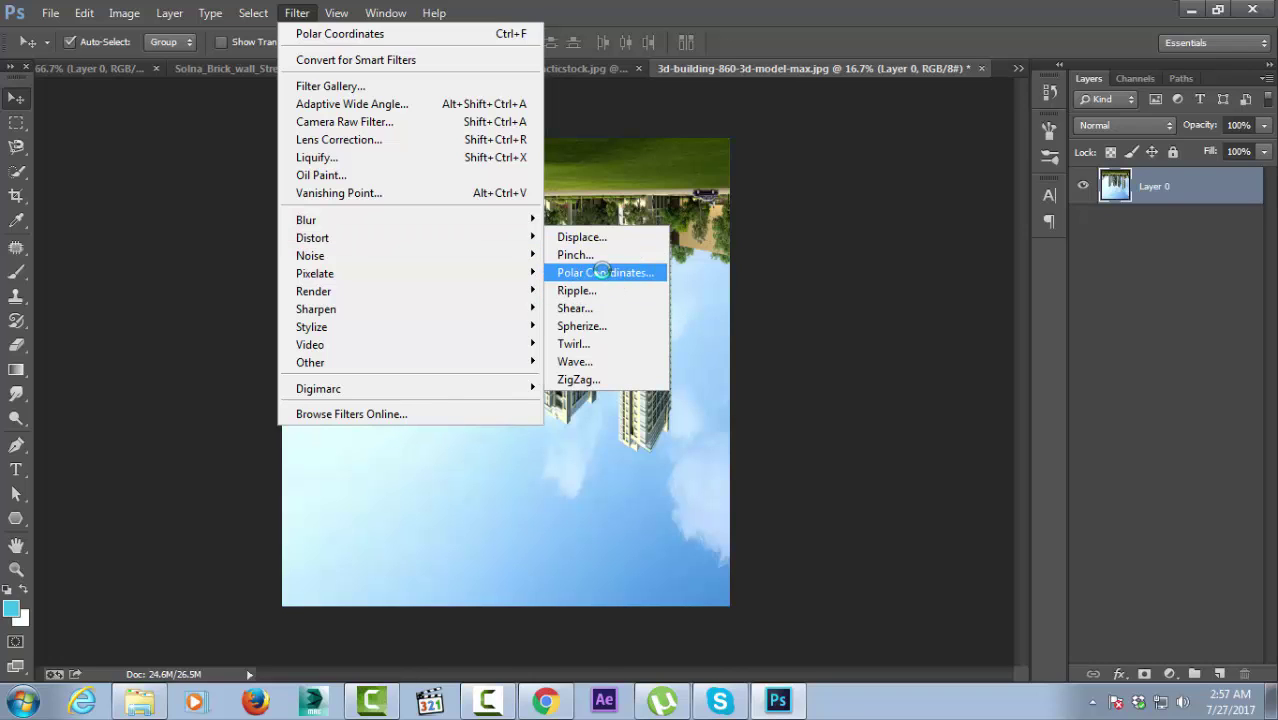
pyautogui.click(600, 272)
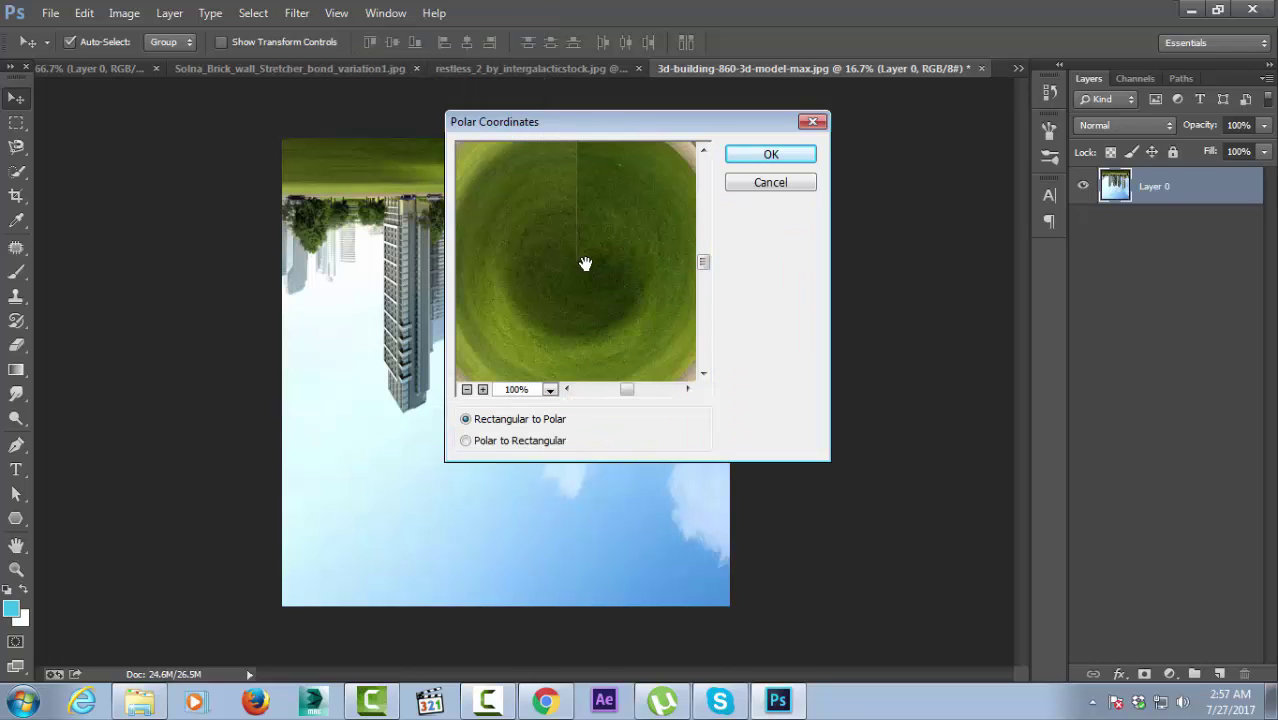
pyautogui.click(466, 420)
pyautogui.click(467, 390)
pyautogui.click(467, 390)
pyautogui.click(467, 390)
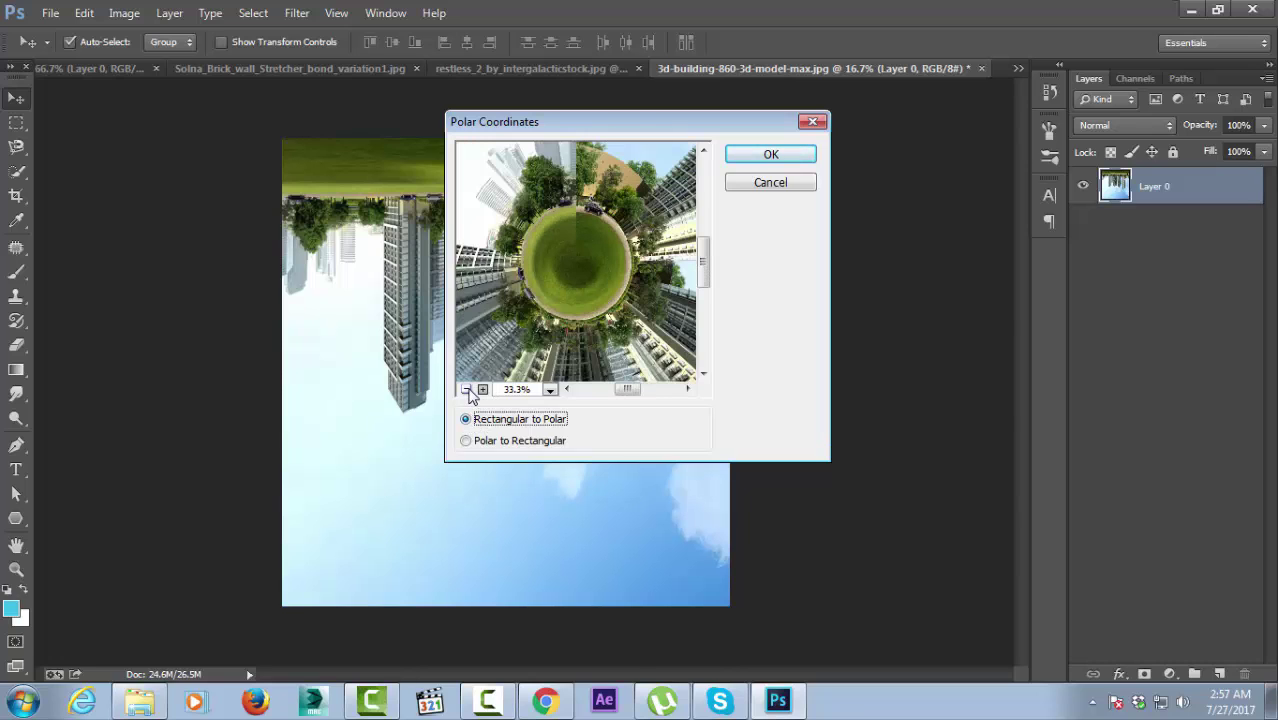
pyautogui.click(467, 390)
pyautogui.click(467, 390)
pyautogui.click(467, 390)
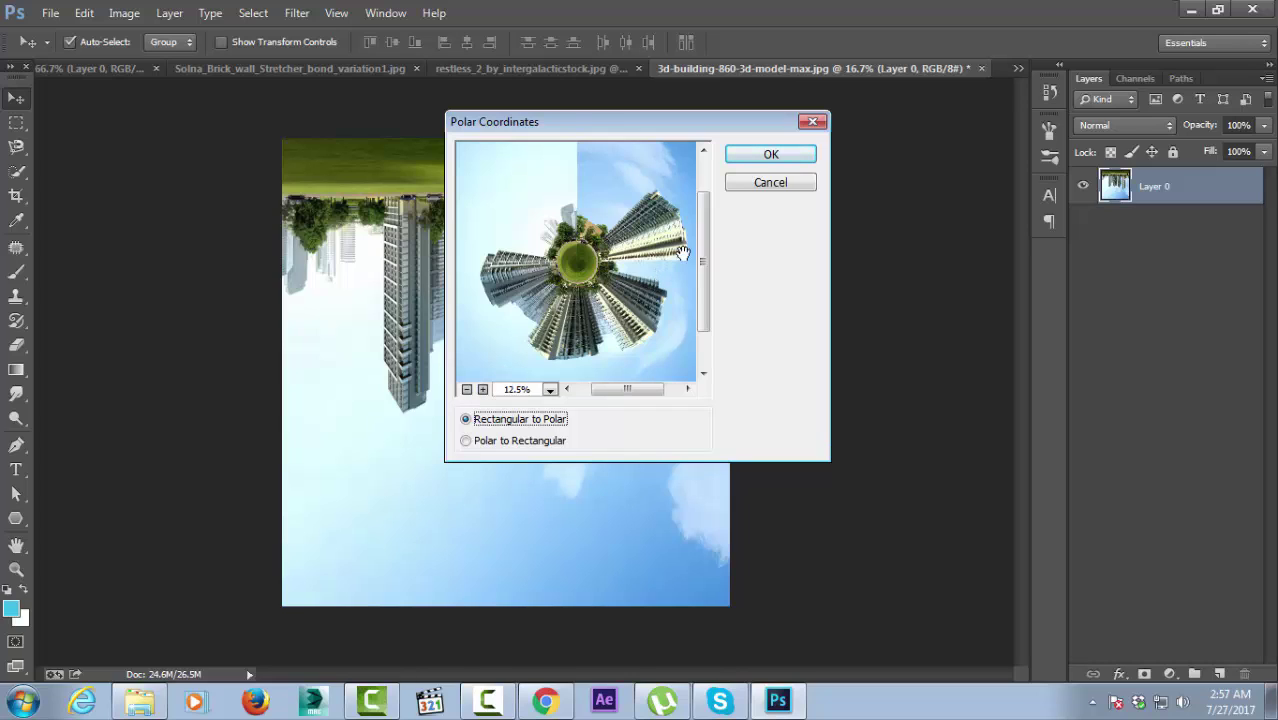
pyautogui.click(770, 158)
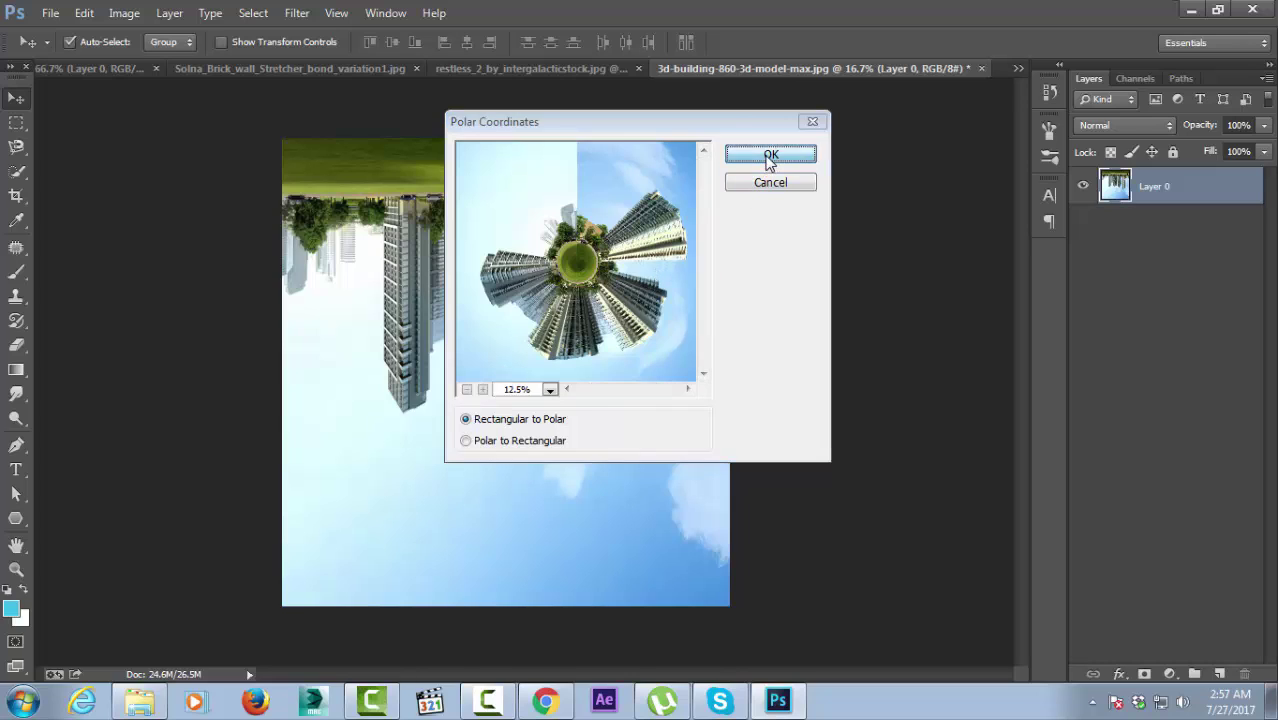
# Zoom in on the tiny planet, then back out to the whole canvas.
pyautogui.click(15, 570)
pyautogui.click(511, 302)
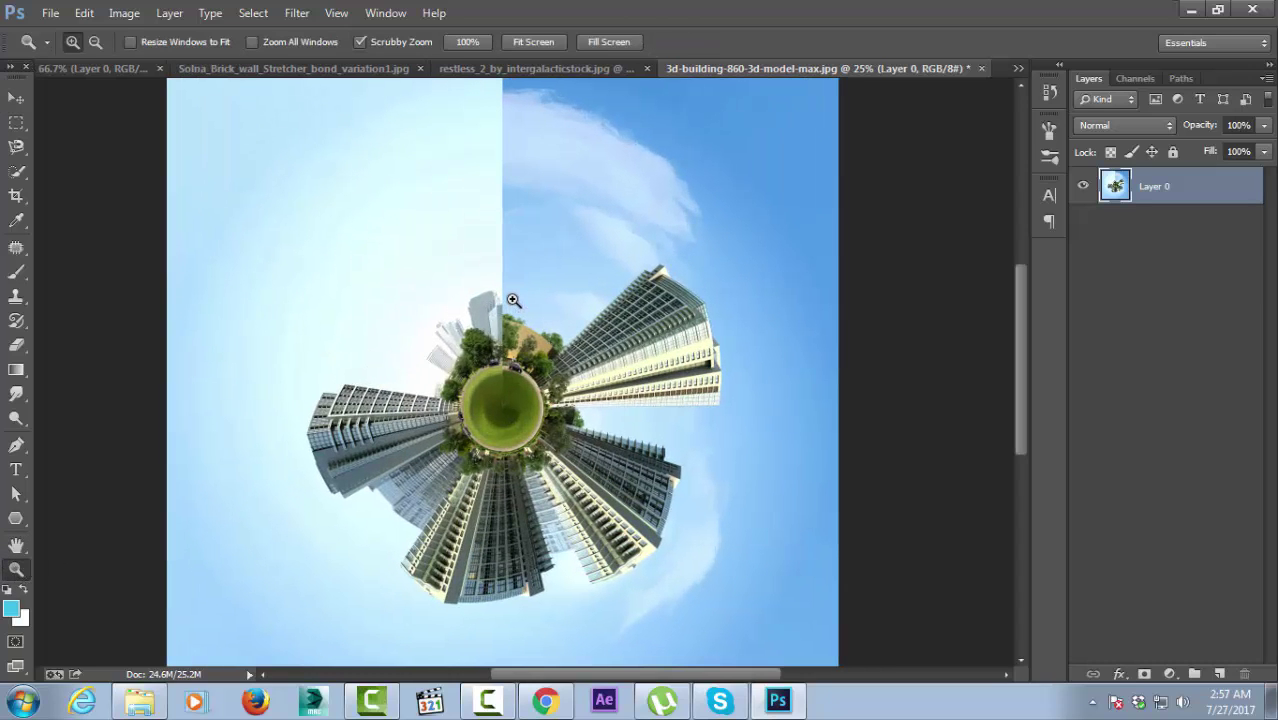
pyautogui.click(95, 41)
pyautogui.click(333, 237)
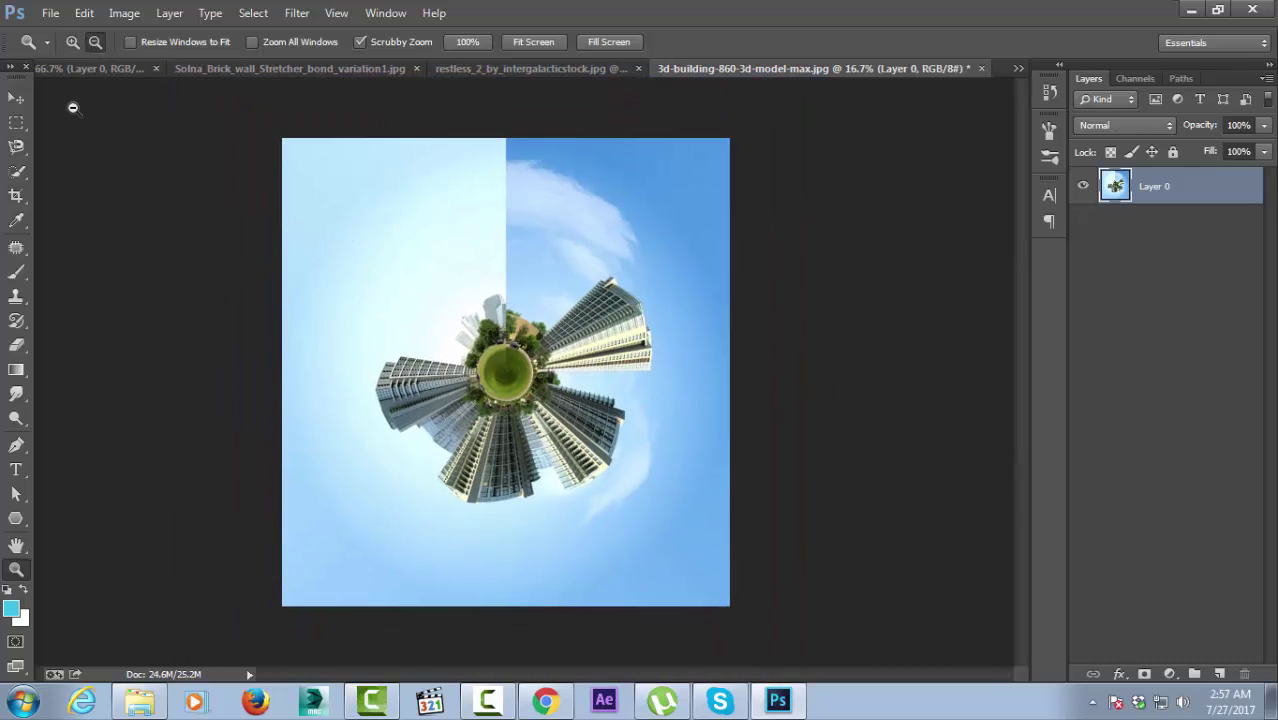
pyautogui.click(84, 12)
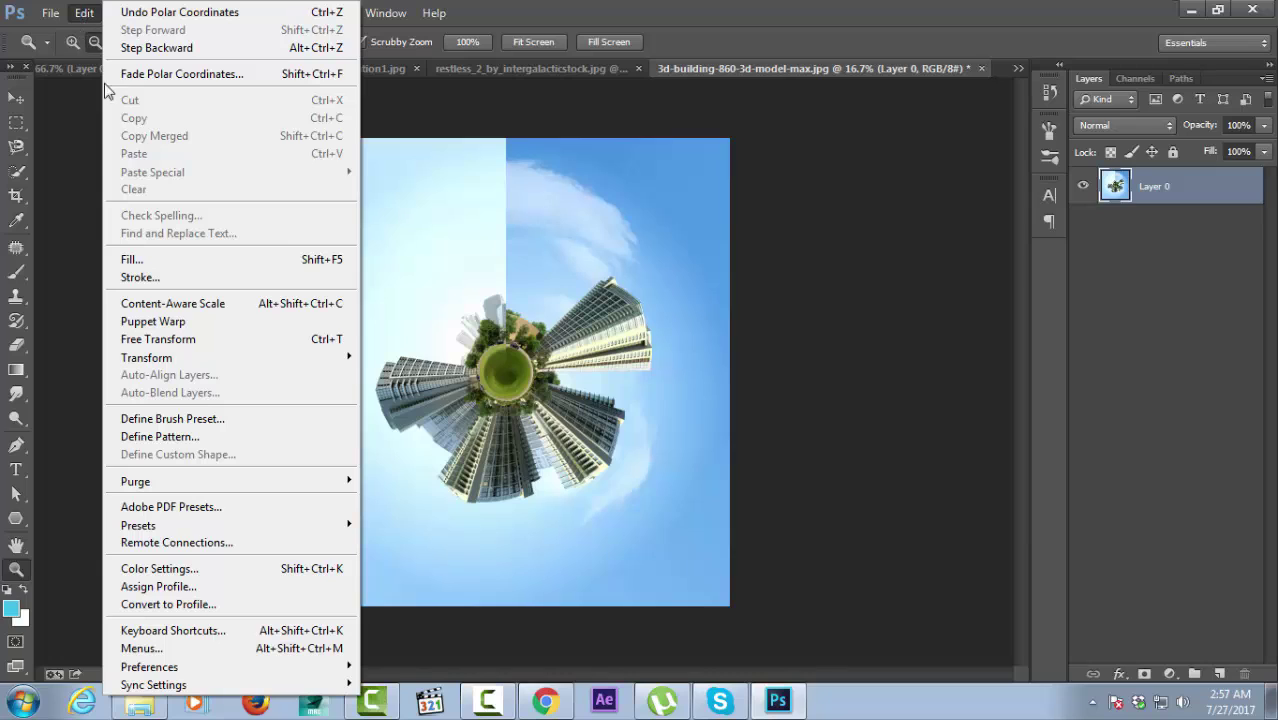
# Scale the tiny planet up to about 150% and nudge it slightly left and down.
pyautogui.click(155, 339)
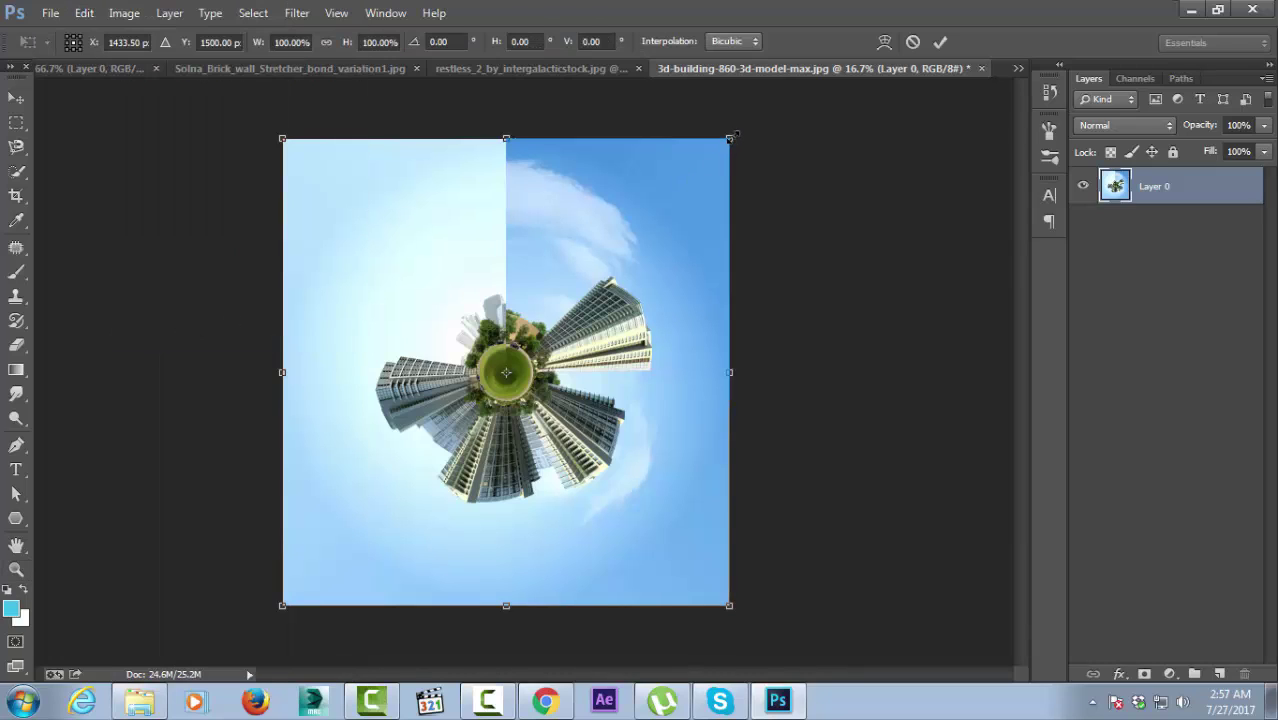
pyautogui.moveTo(735, 135); pyautogui.dragTo(918, 113)
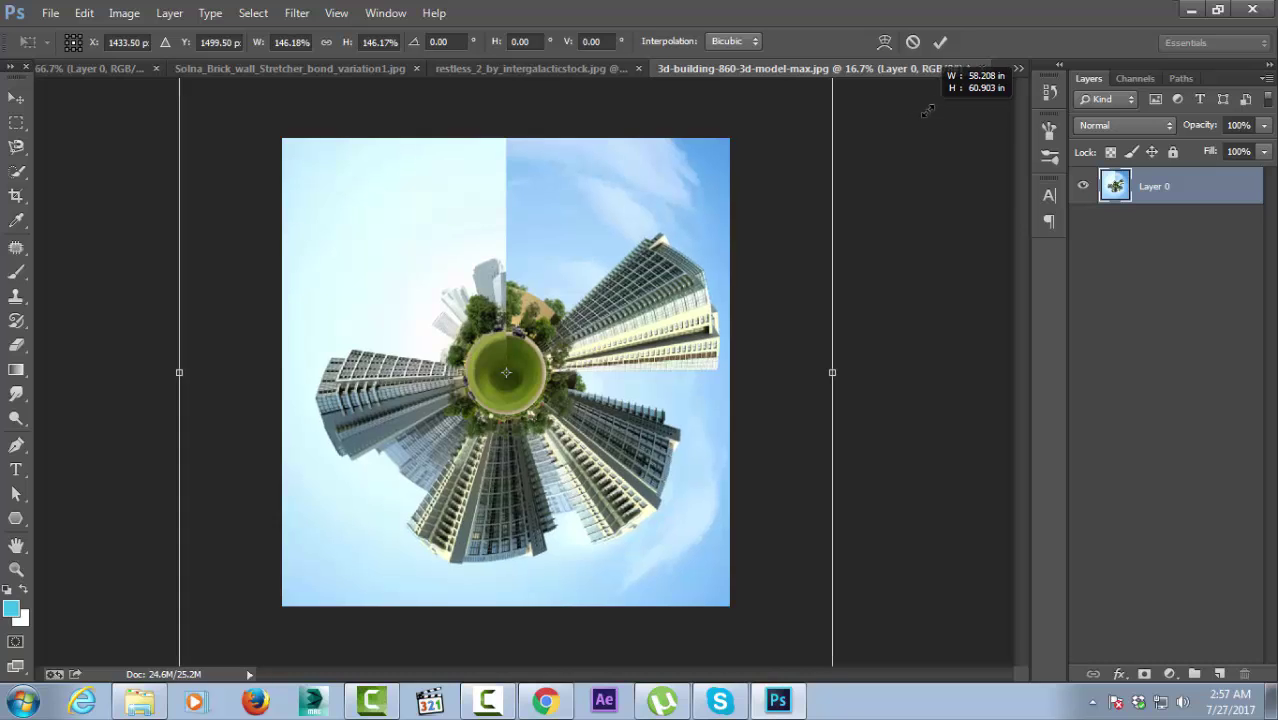
pyautogui.moveTo(918, 113); pyautogui.dragTo(935, 117)
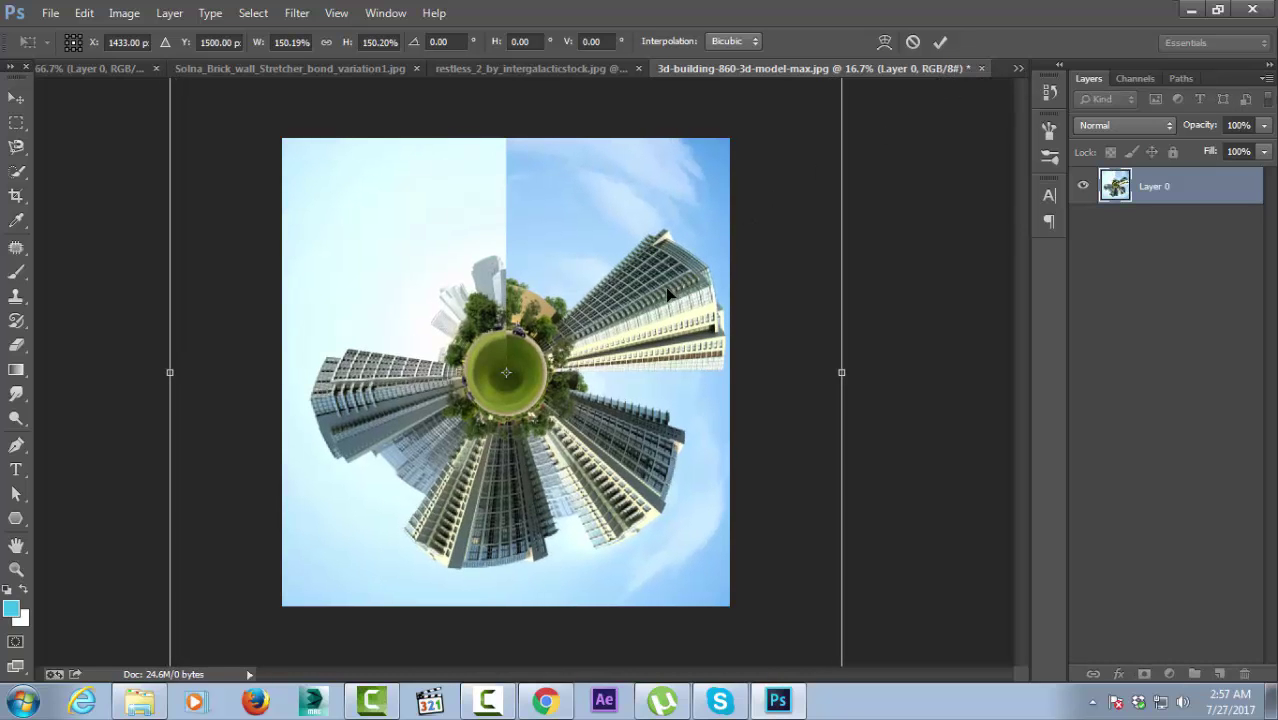
pyautogui.moveTo(668, 293); pyautogui.dragTo(665, 296)
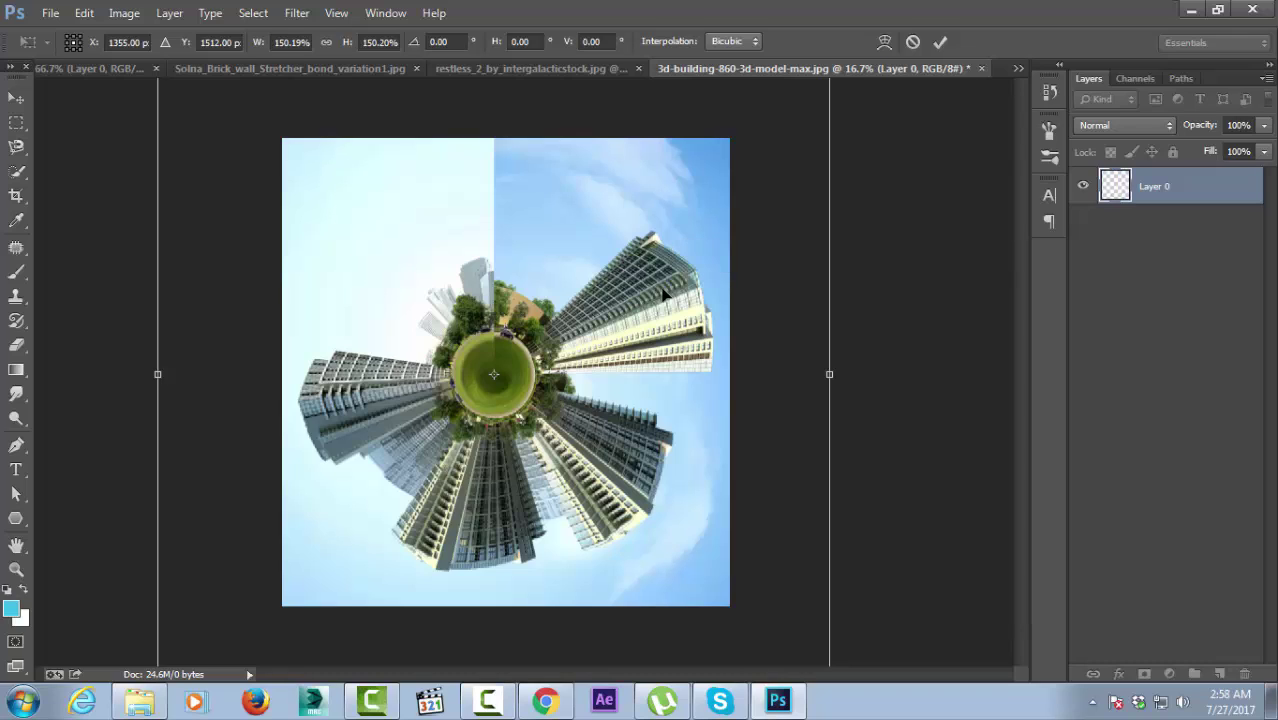
pyautogui.press('z')
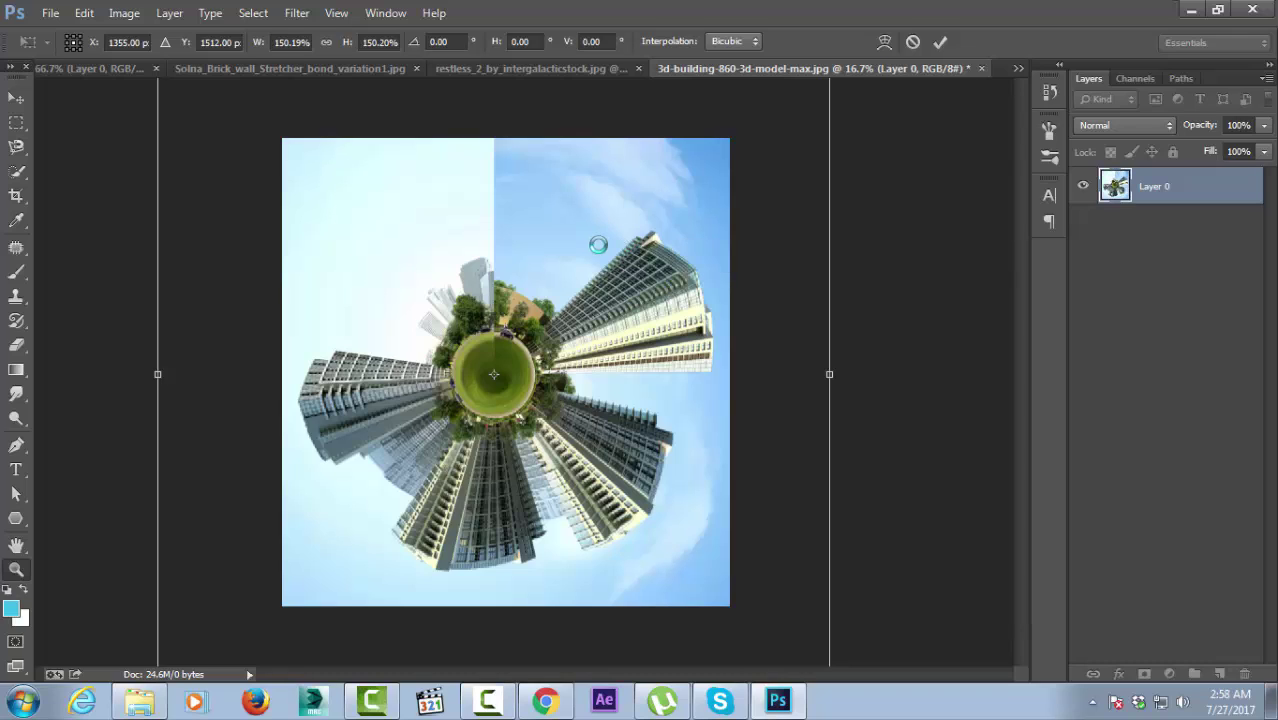
pyautogui.press('Return')
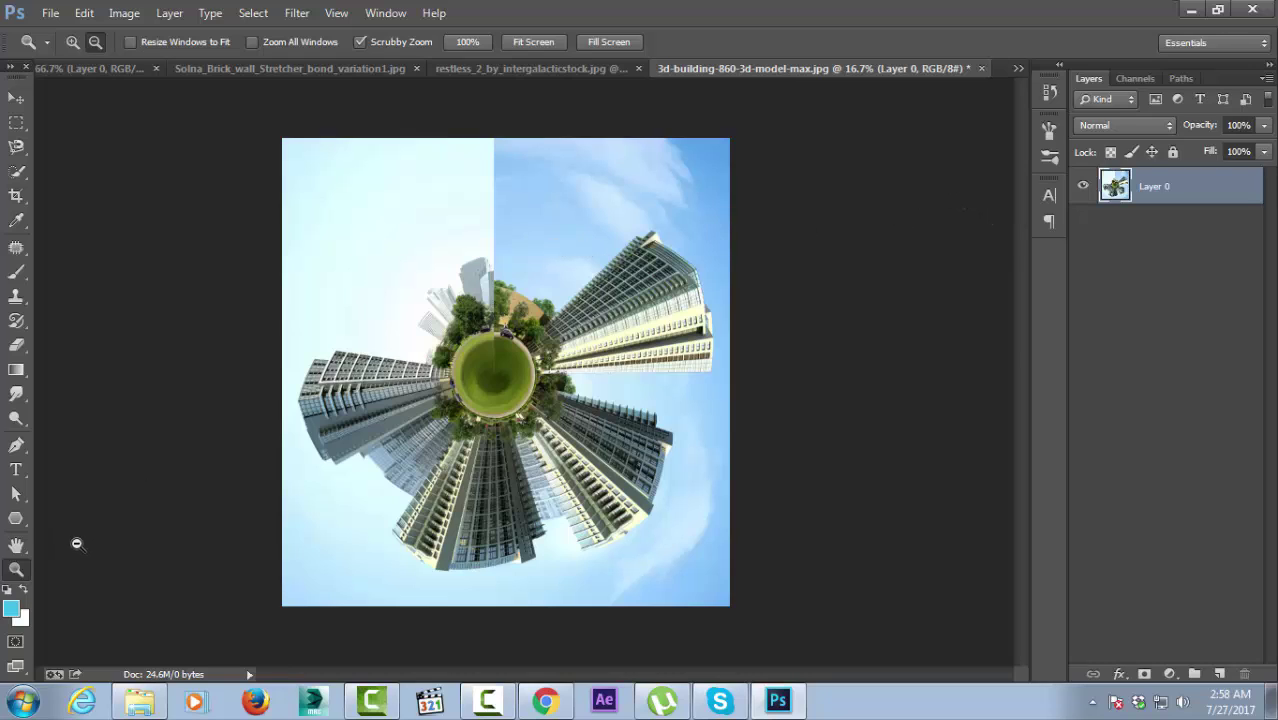
# Zoom in on the sky seam and set up the Clone Stamp with a 191 px brush.
pyautogui.click(72, 42)
pyautogui.click(589, 209)
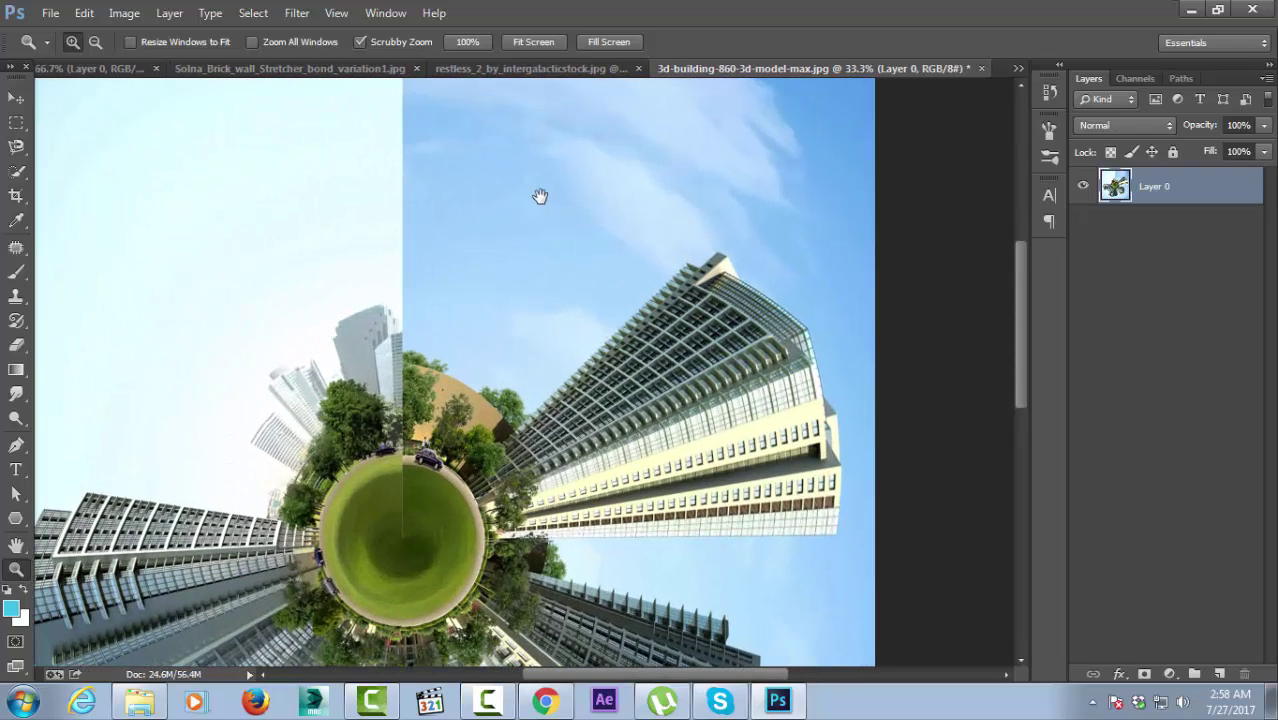
pyautogui.moveTo(539, 197); pyautogui.dragTo(528, 277)
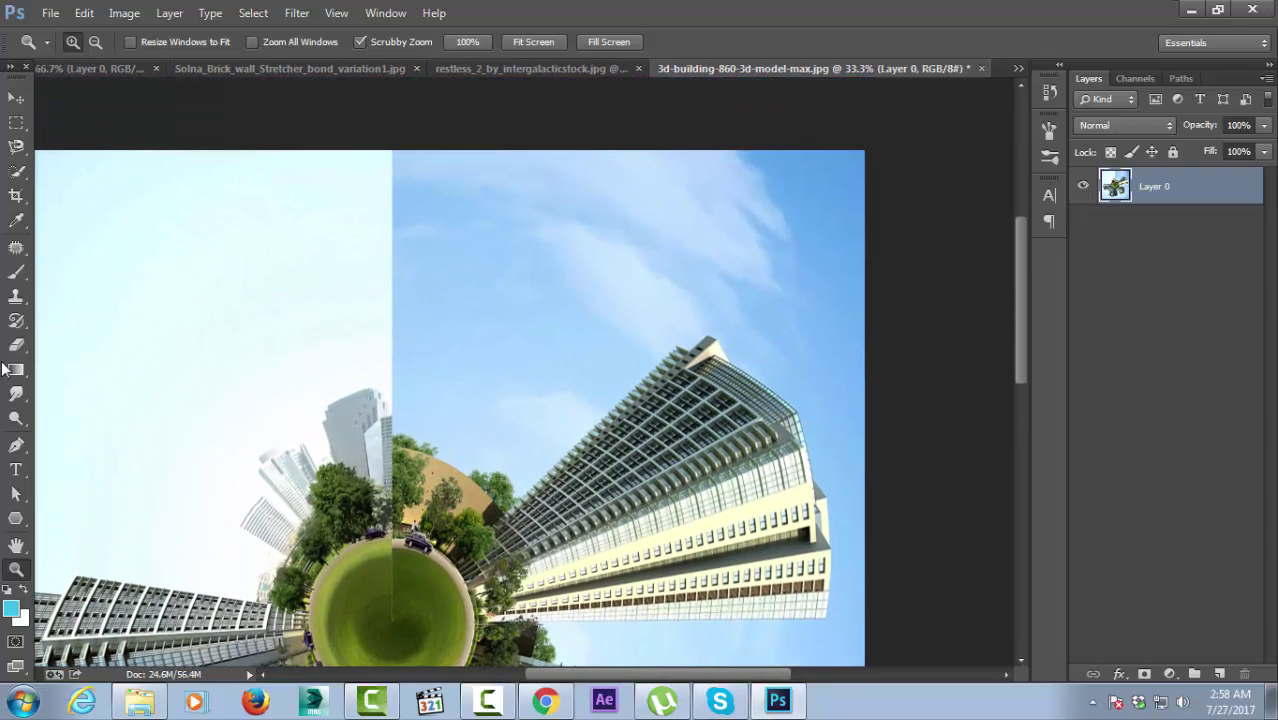
pyautogui.click(16, 296)
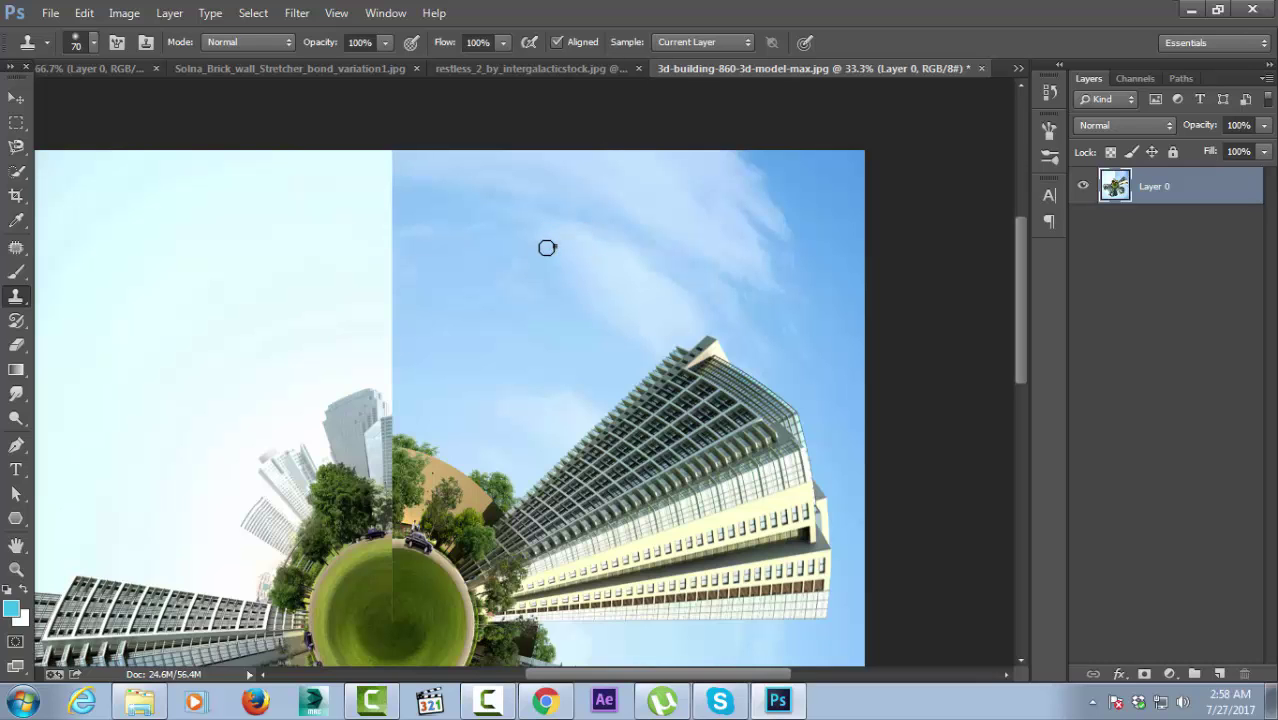
pyautogui.rightClick(562, 242)
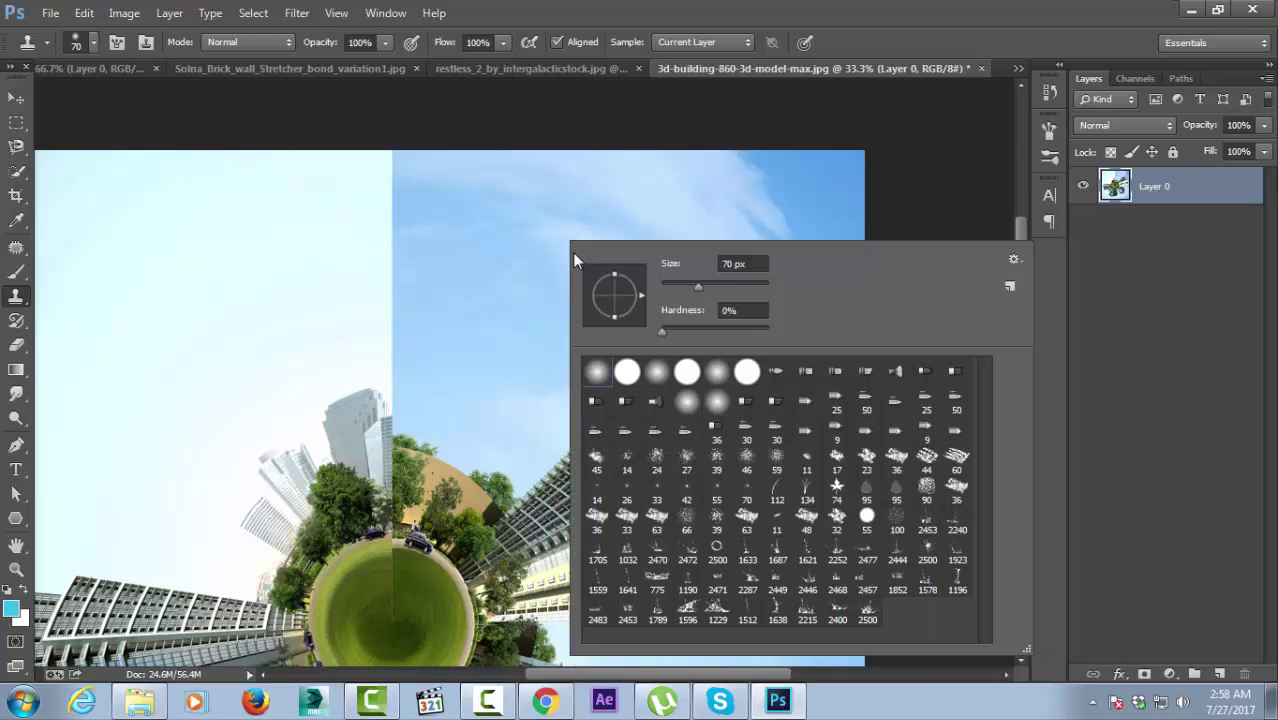
pyautogui.click(443, 206)
pyautogui.click(630, 287)
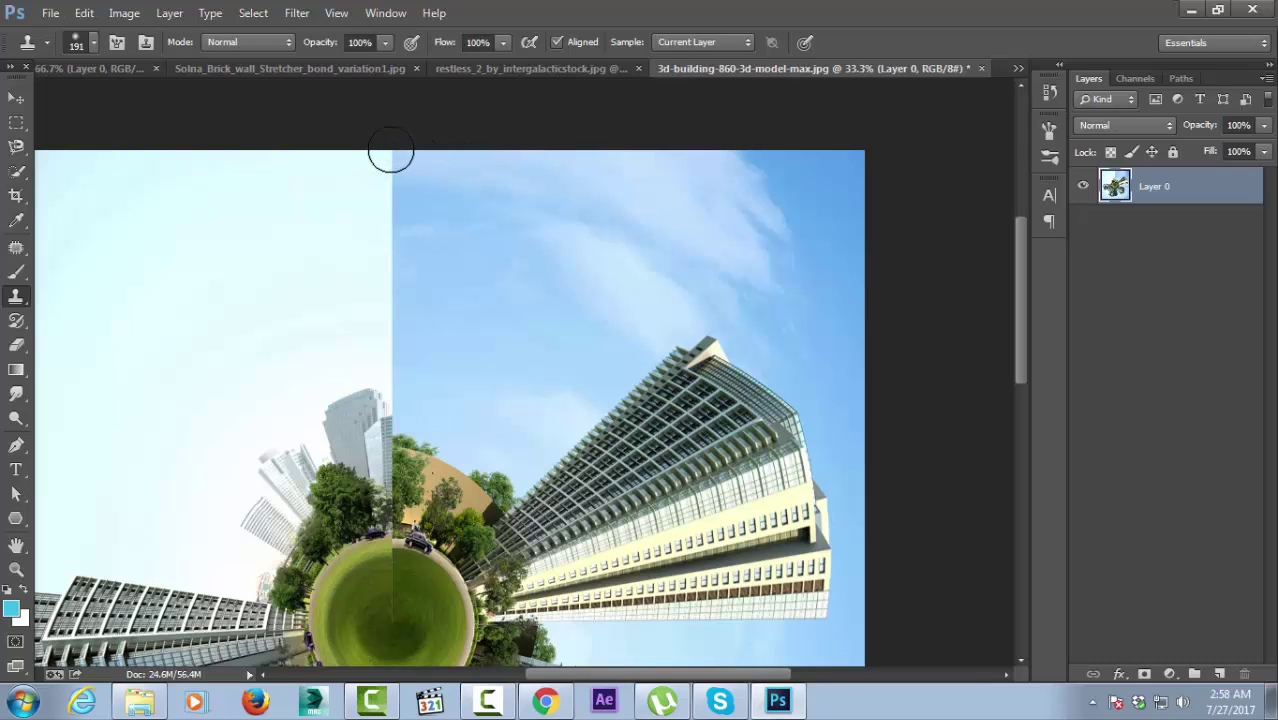
# Clone sky over the vertical seam, dropping opacity to 25% for softer blending.
pyautogui.moveTo(391, 150); pyautogui.dragTo(390, 285)
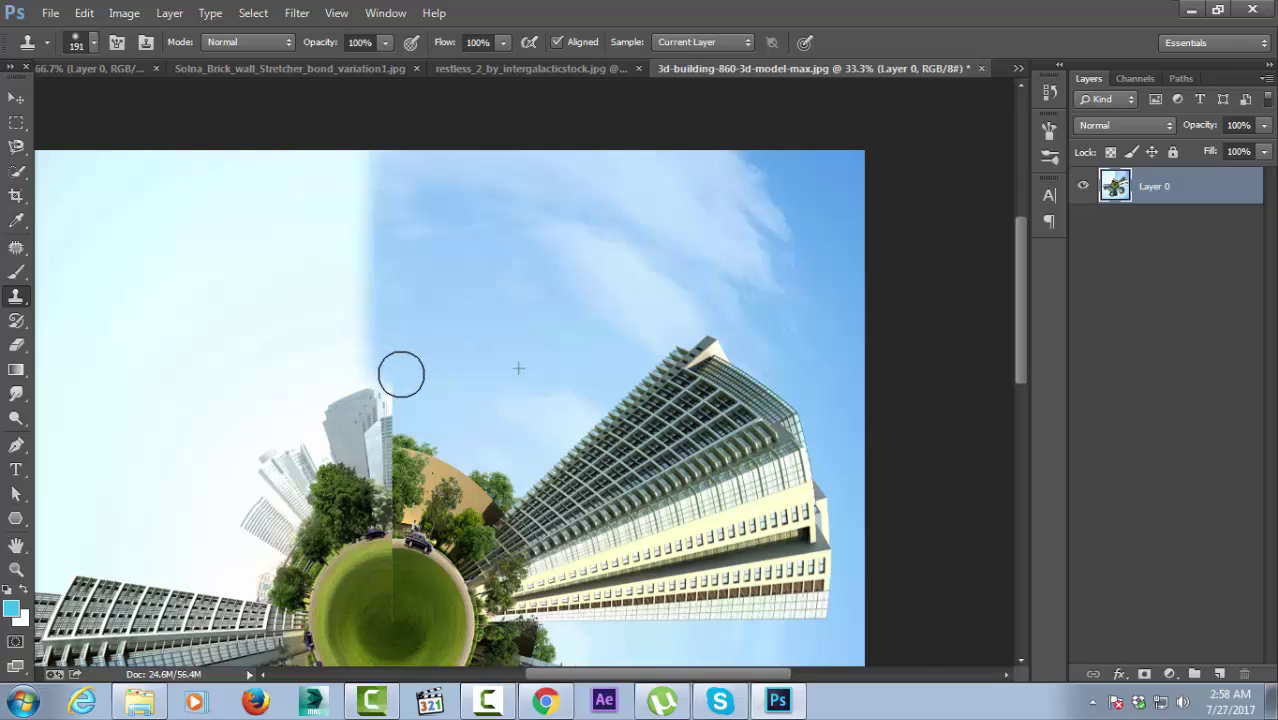
pyautogui.moveTo(390, 285); pyautogui.dragTo(400, 380)
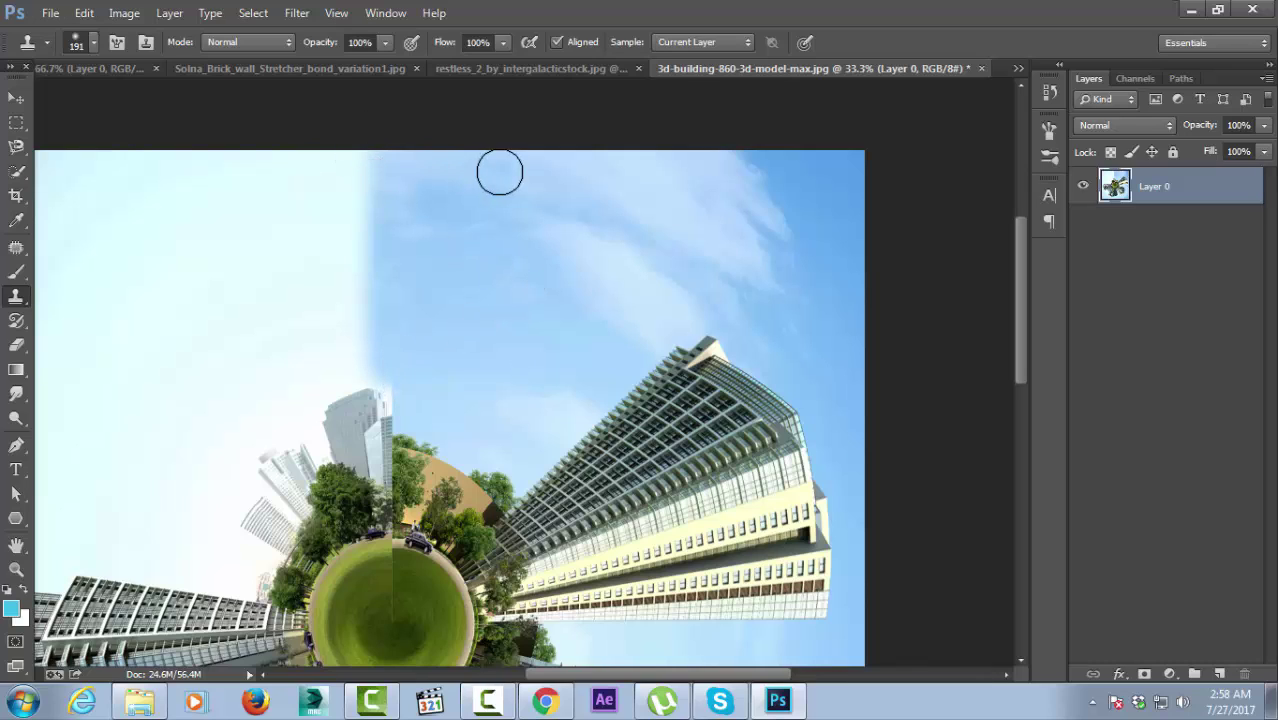
pyautogui.click(384, 42)
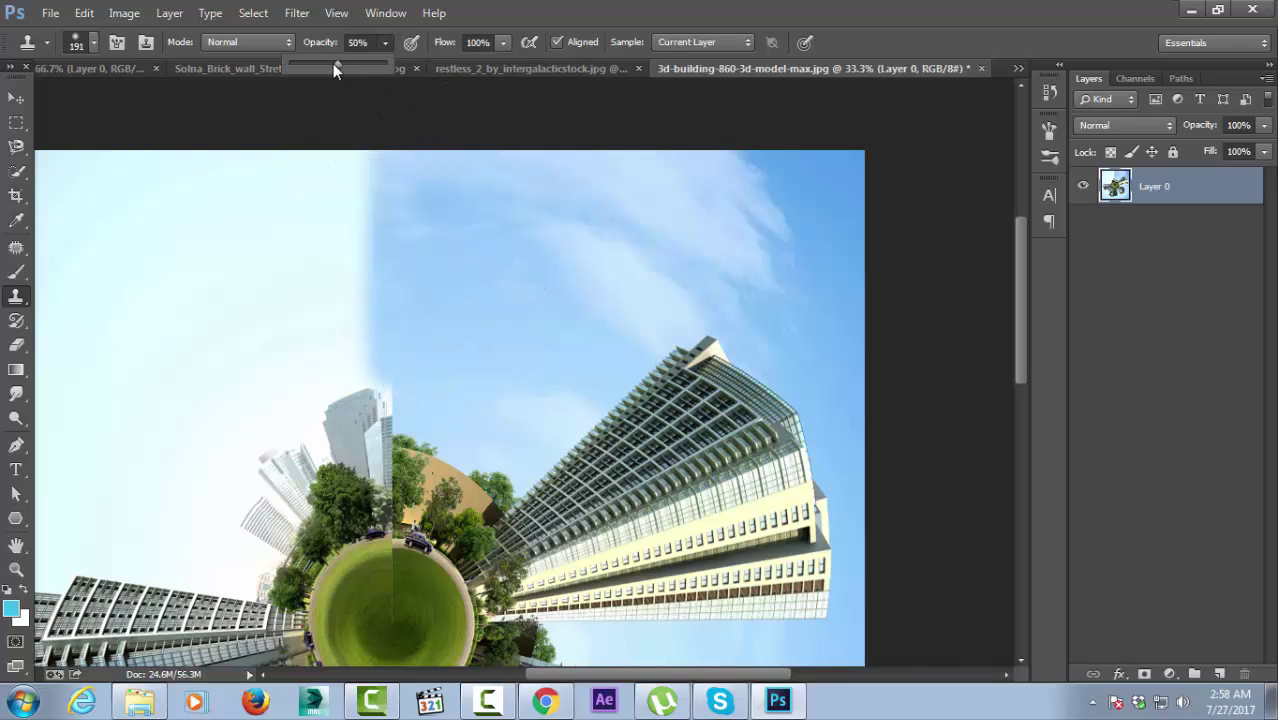
pyautogui.keyDown('alt'); pyautogui.click(520, 162); pyautogui.keyUp('alt')
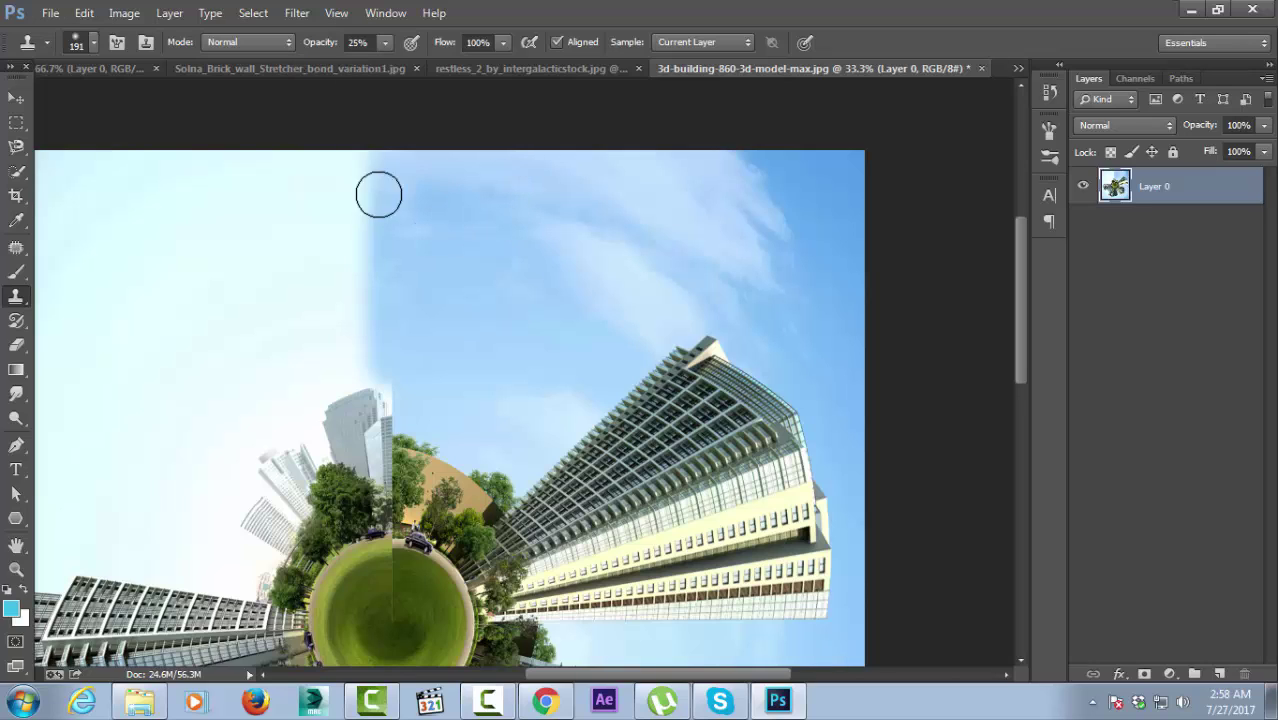
pyautogui.moveTo(358, 160)
pyautogui.mouseDown()
pyautogui.moveTo(404, 224)
pyautogui.moveTo(362, 350)
pyautogui.moveTo(401, 389)
pyautogui.moveTo(328, 302)
pyautogui.moveTo(371, 365)
pyautogui.moveTo(334, 357)
pyautogui.moveTo(372, 251)
pyautogui.moveTo(294, 265)
pyautogui.mouseUp()
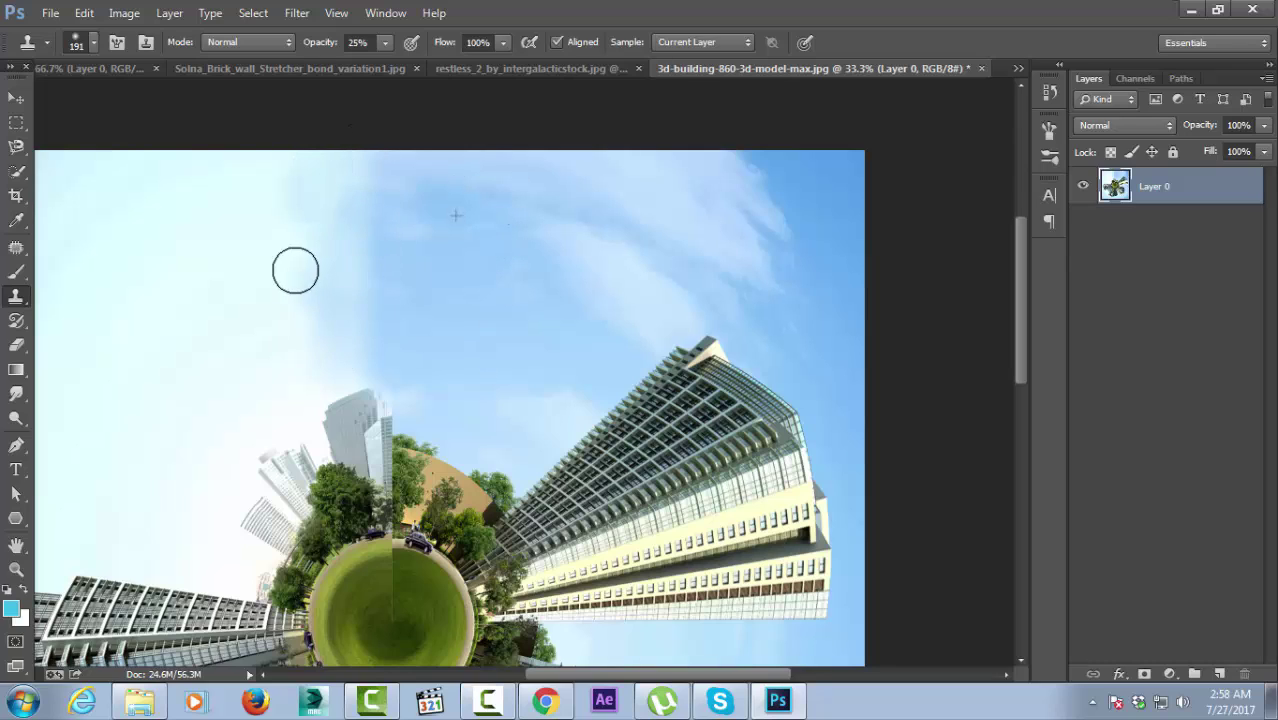
pyautogui.moveTo(334, 193)
pyautogui.mouseDown()
pyautogui.moveTo(379, 183)
pyautogui.moveTo(373, 350)
pyautogui.moveTo(314, 300)
pyautogui.moveTo(237, 315)
pyautogui.moveTo(317, 234)
pyautogui.moveTo(285, 205)
pyautogui.moveTo(322, 317)
pyautogui.mouseUp()
pyautogui.keyDown('alt'); pyautogui.click(236, 317); pyautogui.keyUp('alt')
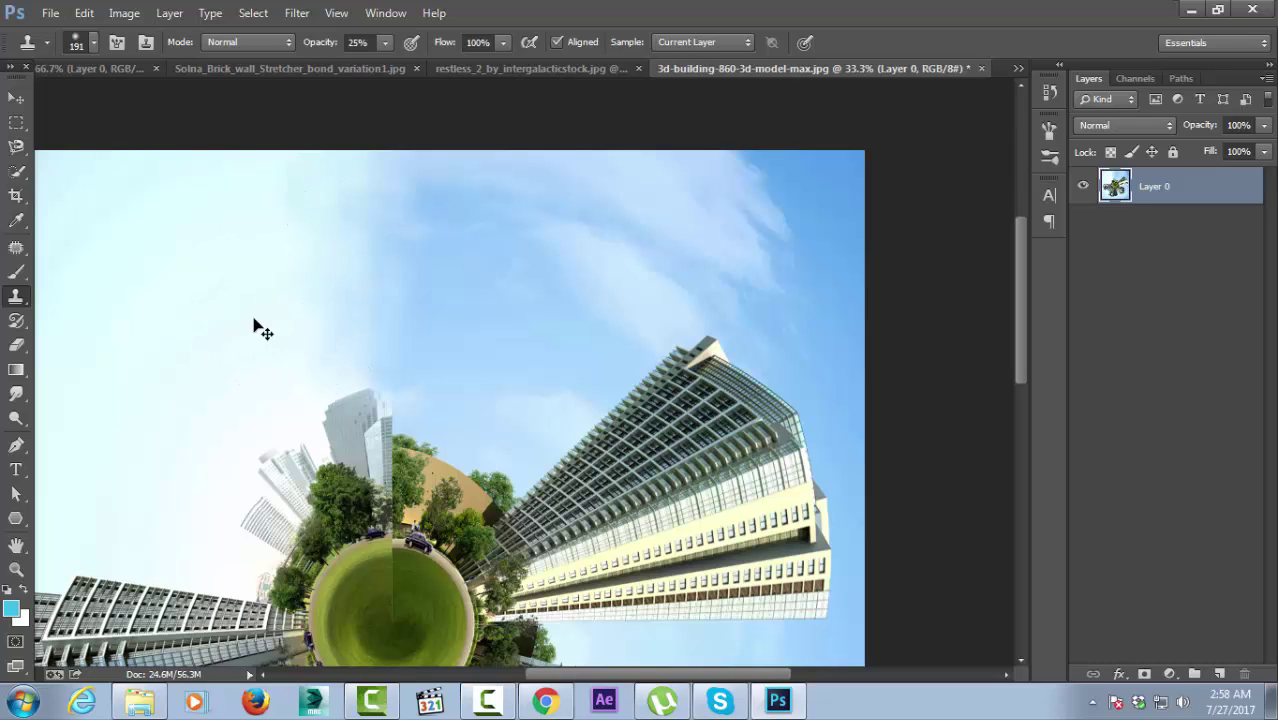
# Zoom out to the whole planet and duplicate Layer 0 as Layer 0 copy.
pyautogui.click(16, 572)
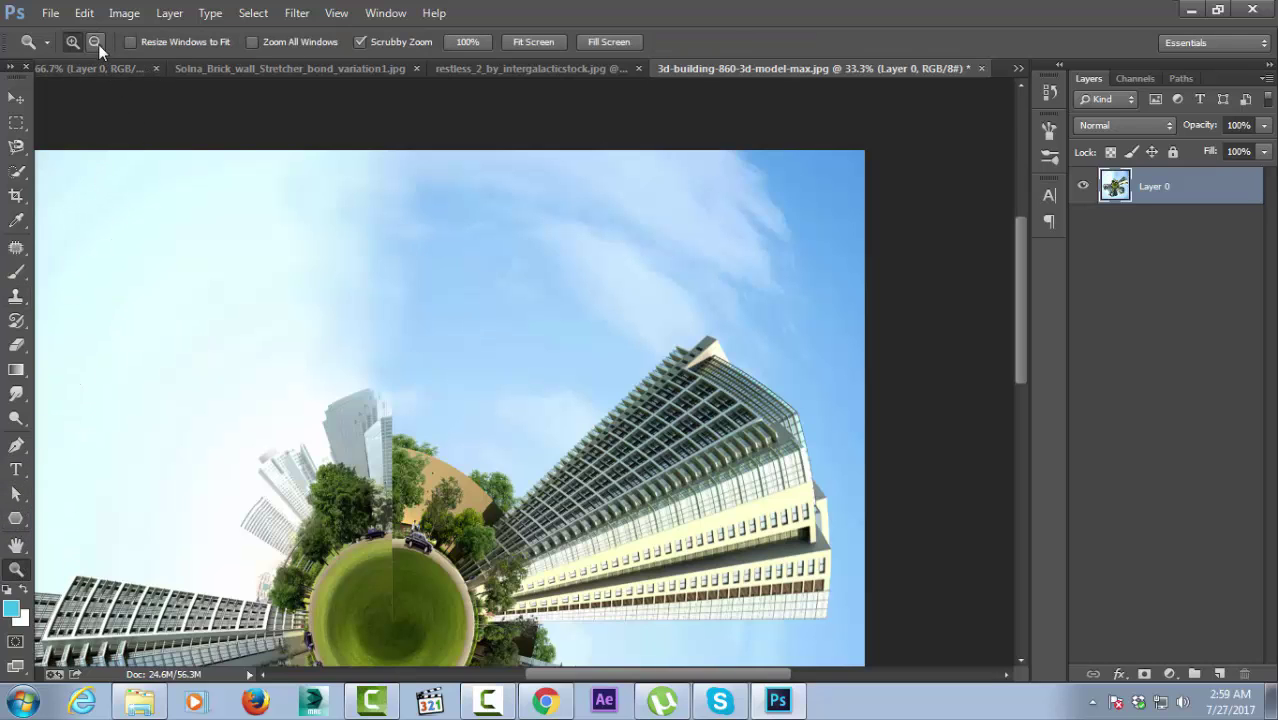
pyautogui.click(165, 248)
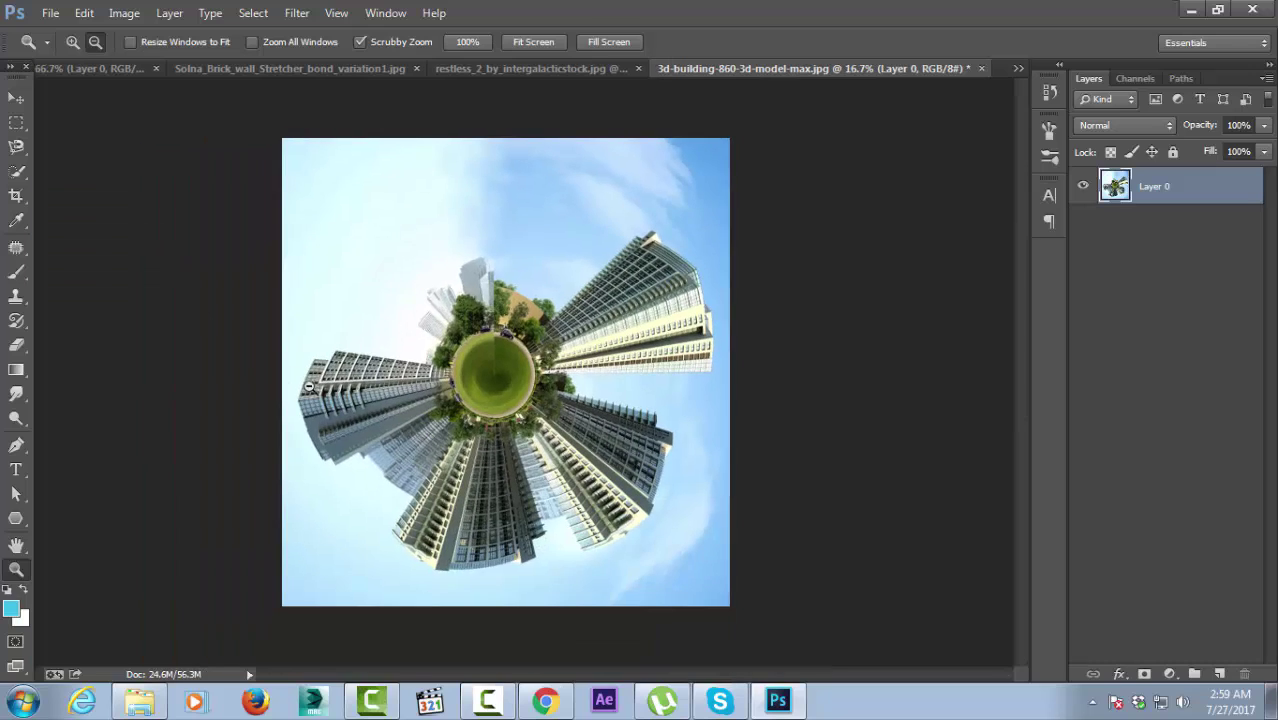
pyautogui.rightClick(1215, 194)
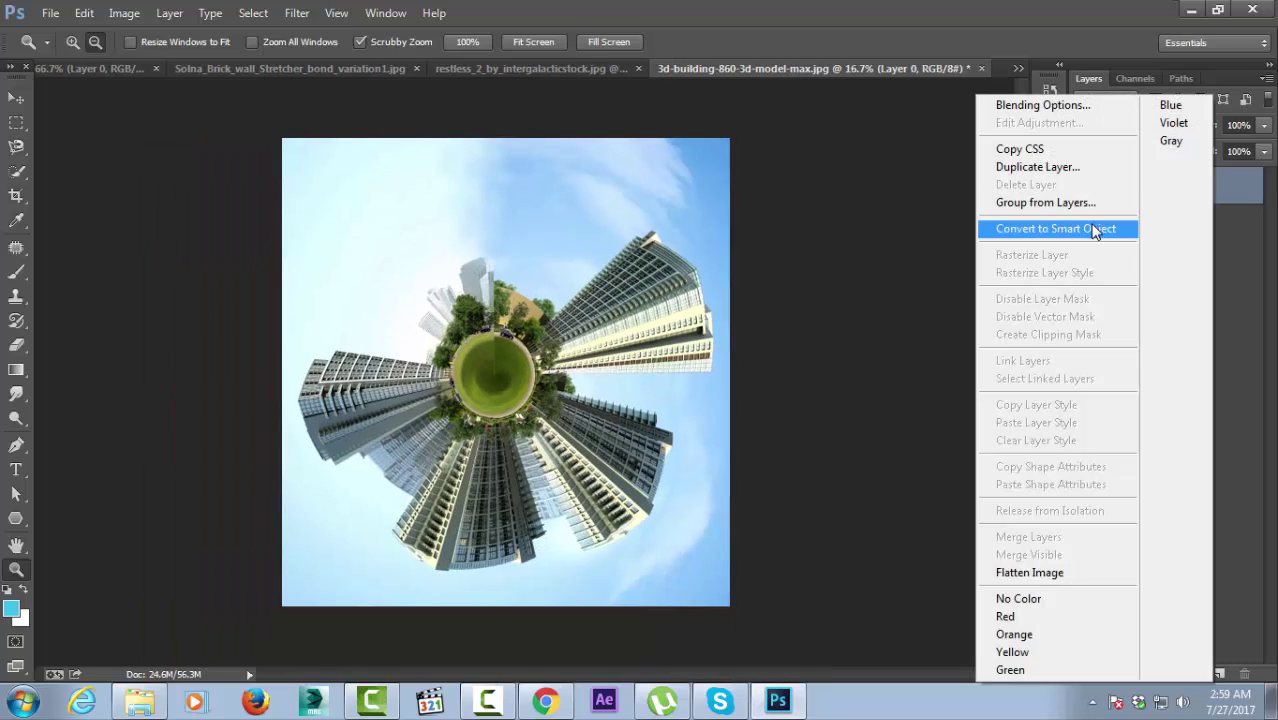
pyautogui.click(1078, 168)
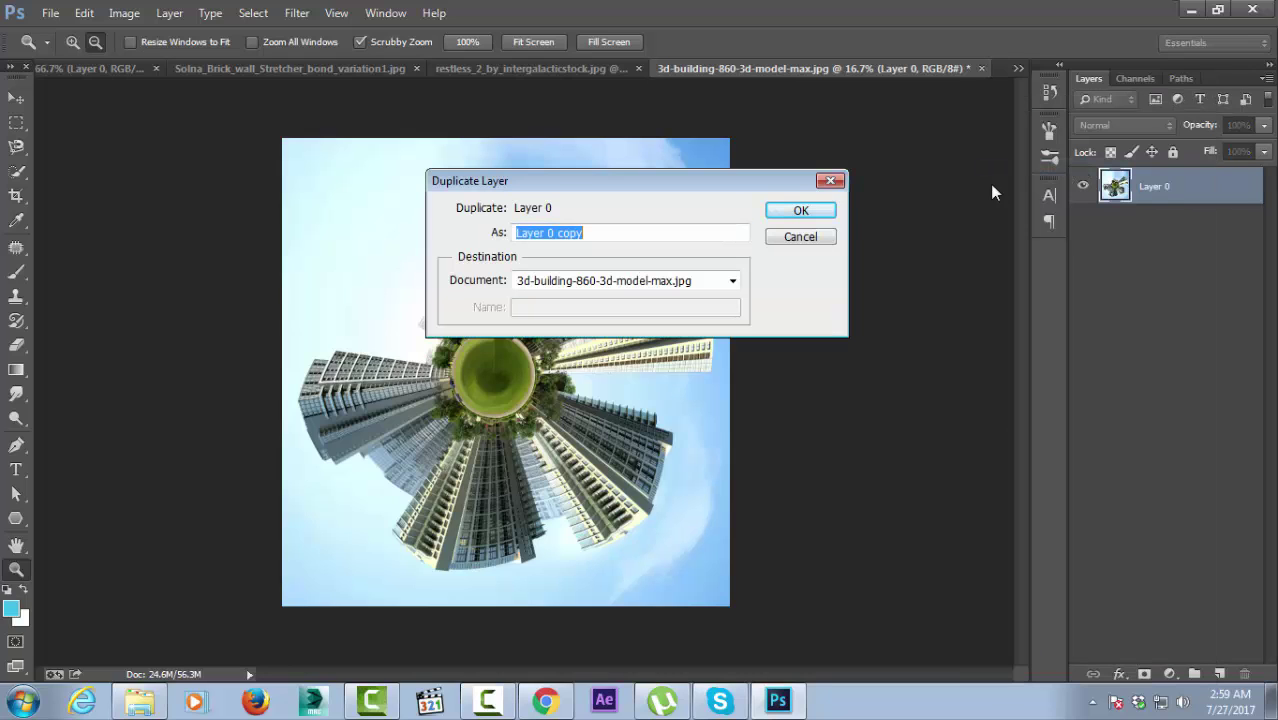
pyautogui.click(801, 212)
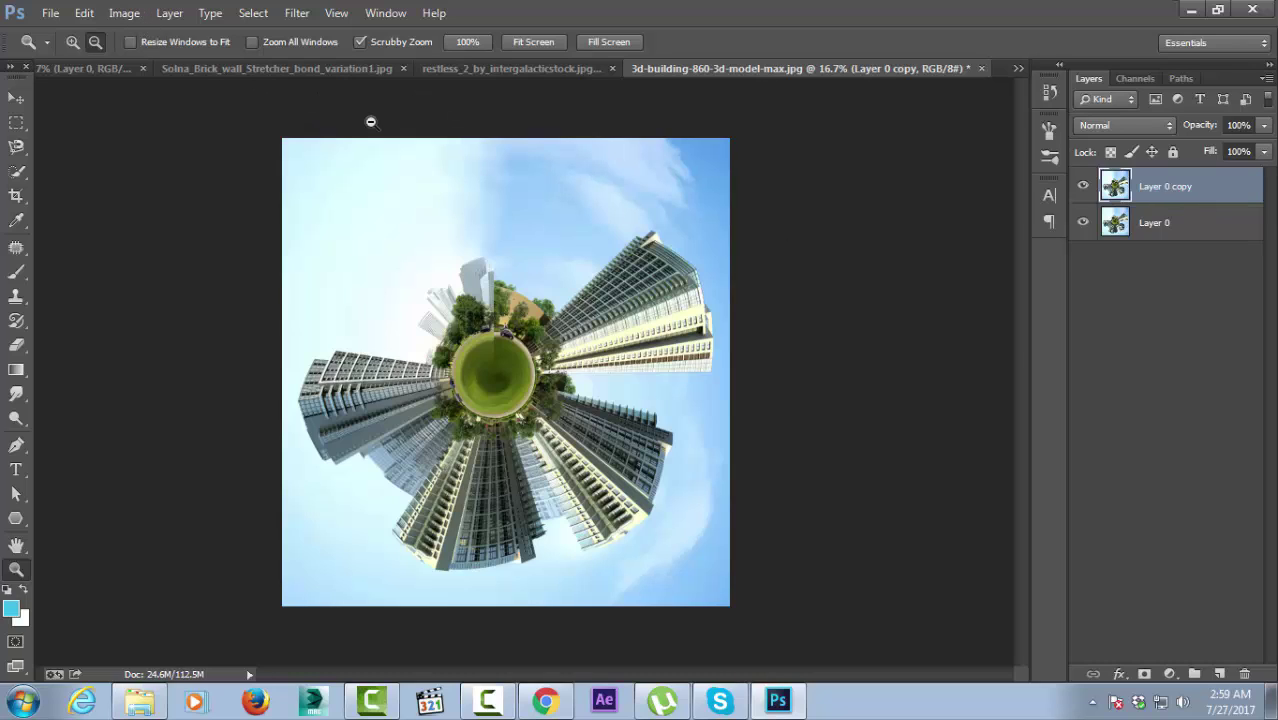
pyautogui.click(124, 13)
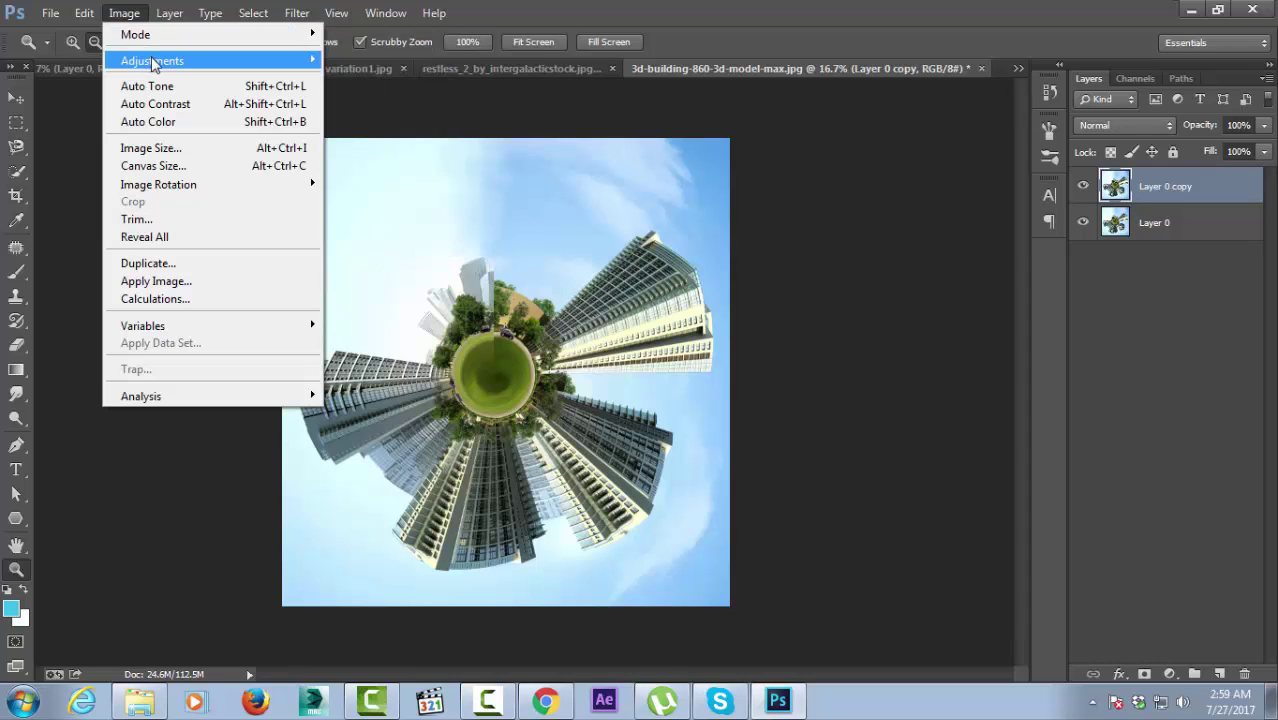
pyautogui.moveTo(152, 61)
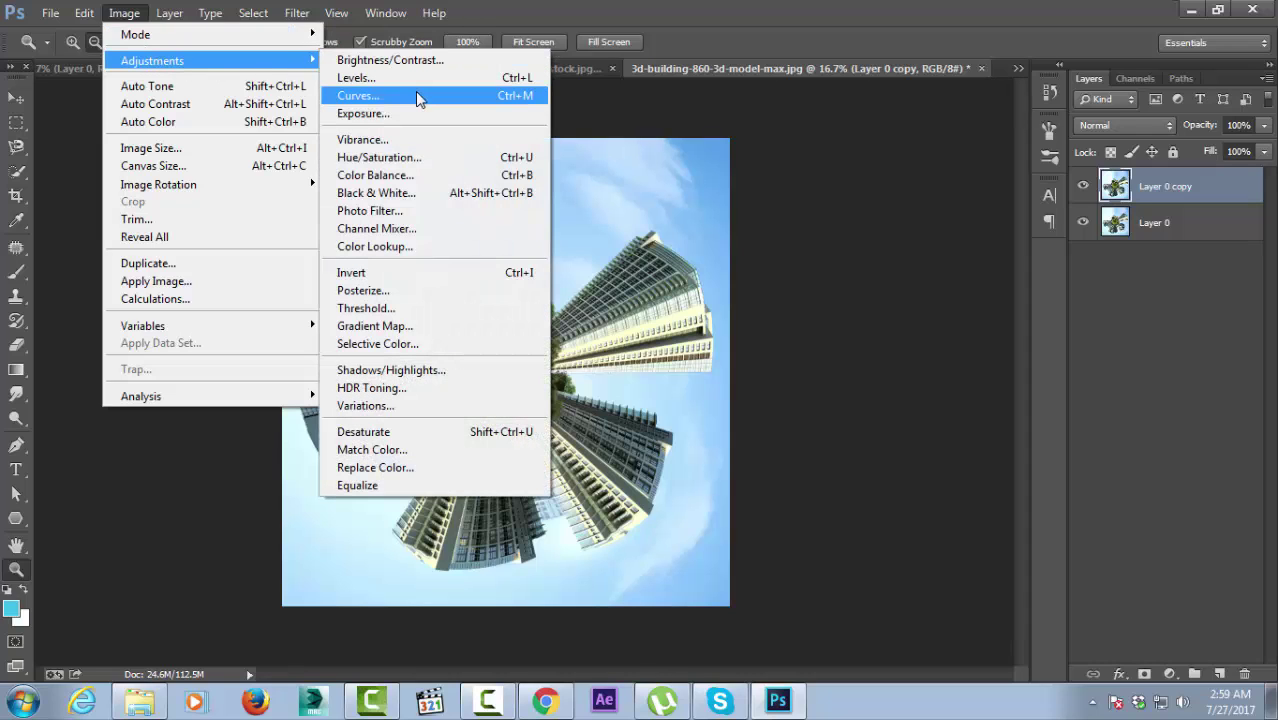
# Apply Curves to Layer 0 copy, pulling midtones from input 145 down to 97.
pyautogui.click(417, 93)
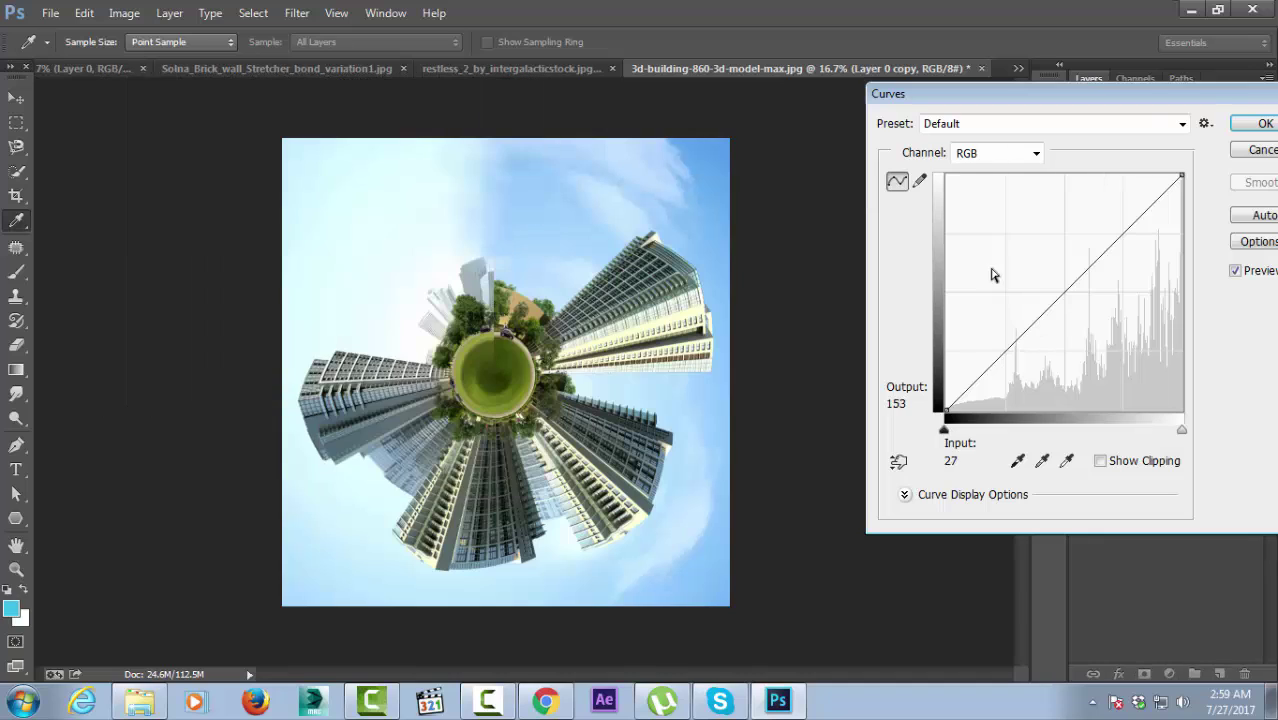
pyautogui.moveTo(1070, 287); pyautogui.dragTo(1080, 321)
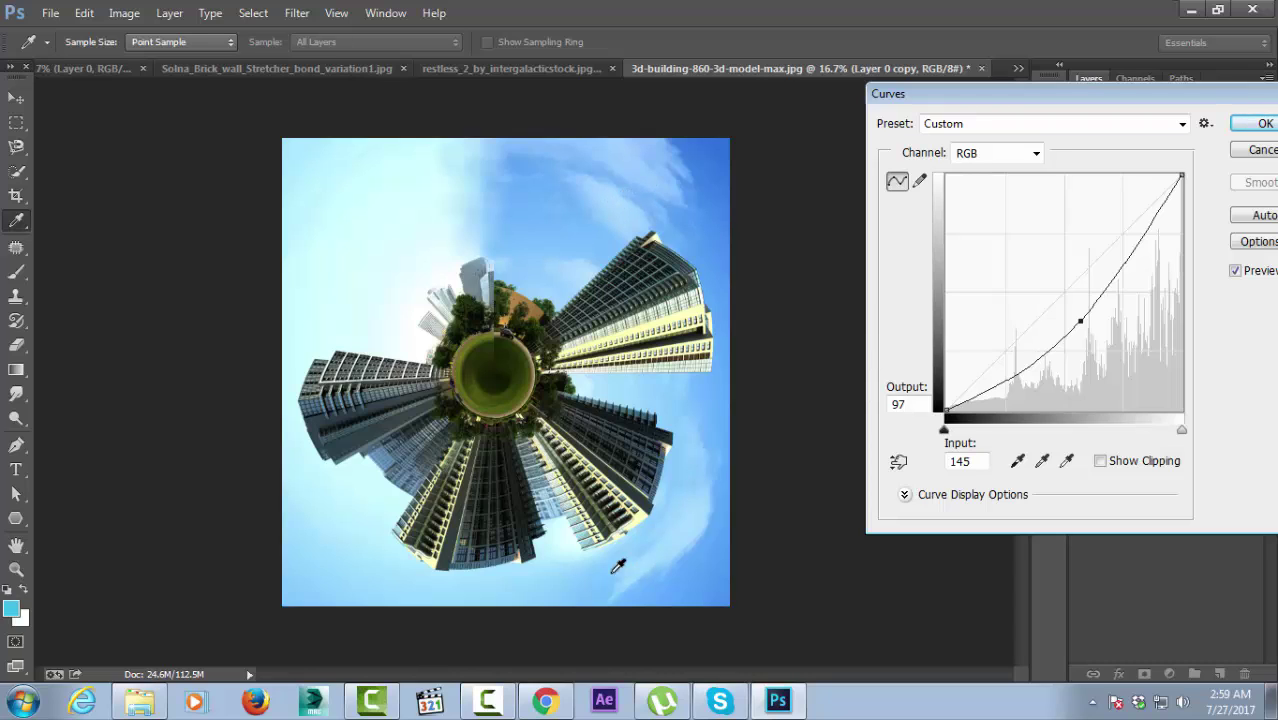
pyautogui.click(1251, 123)
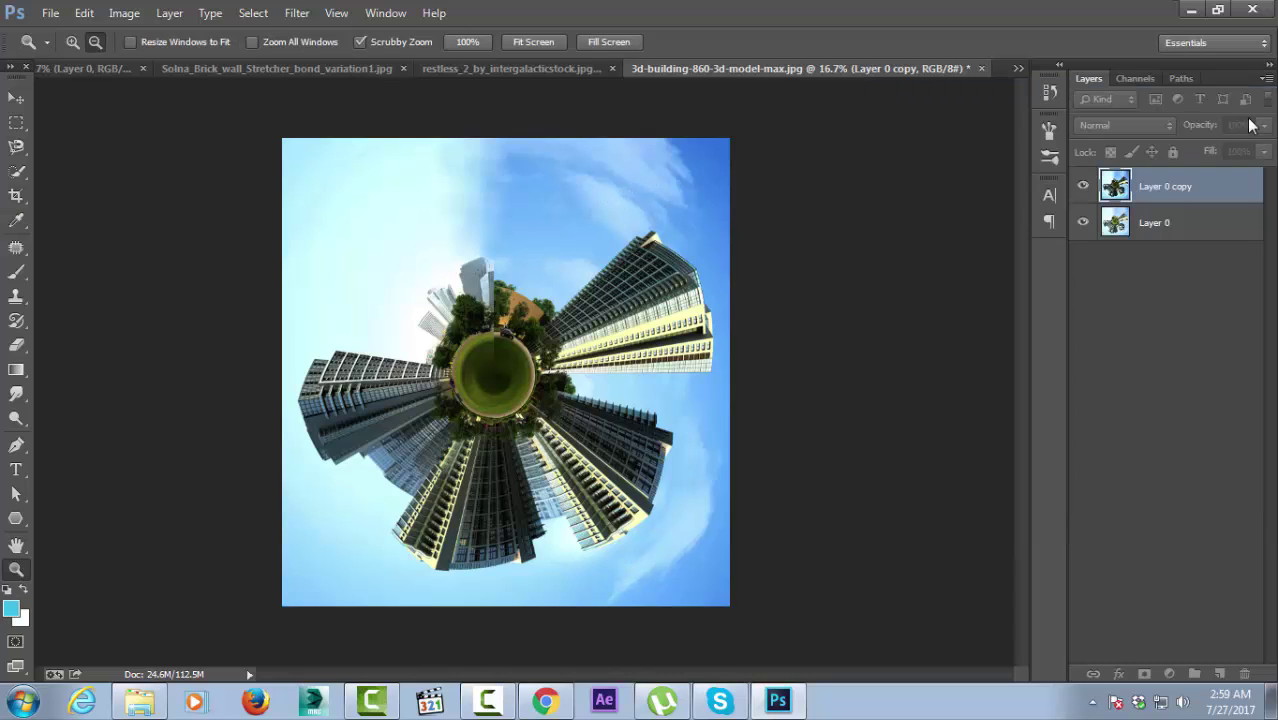
# Set up a soft-edged Eraser and enlarge it to about 2200 px.
pyautogui.click(28, 348)
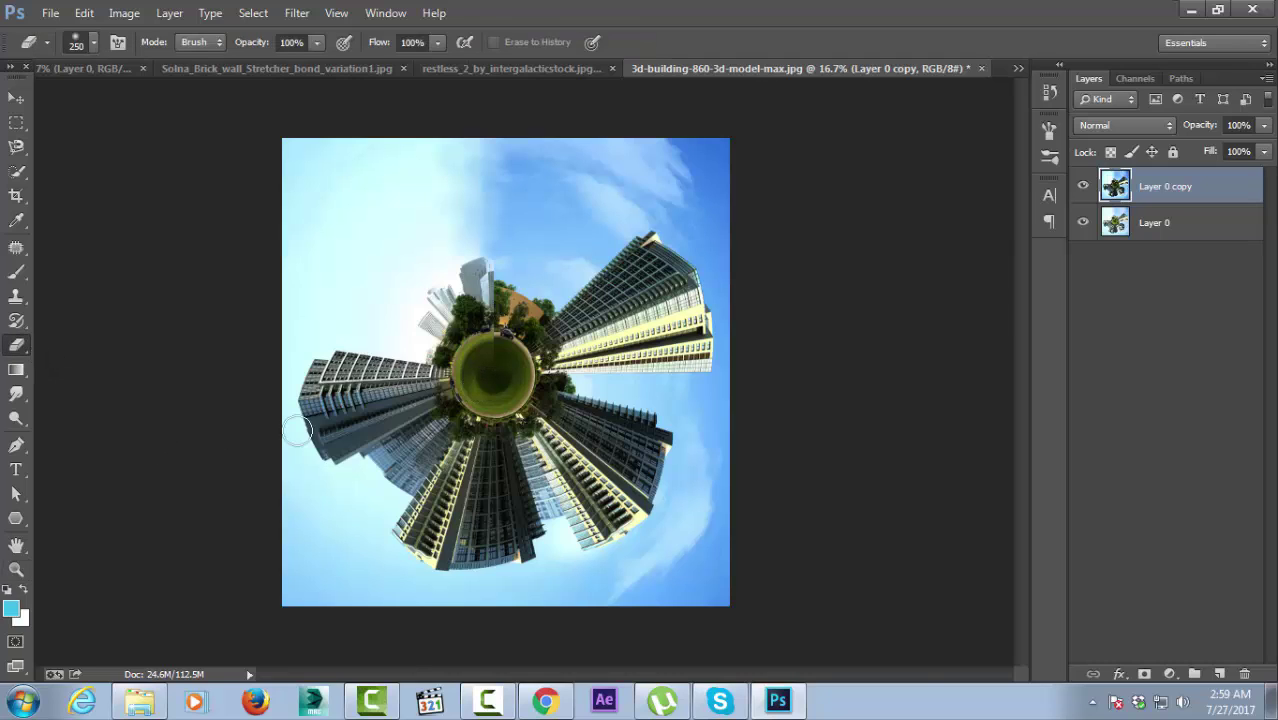
pyautogui.rightClick(460, 381)
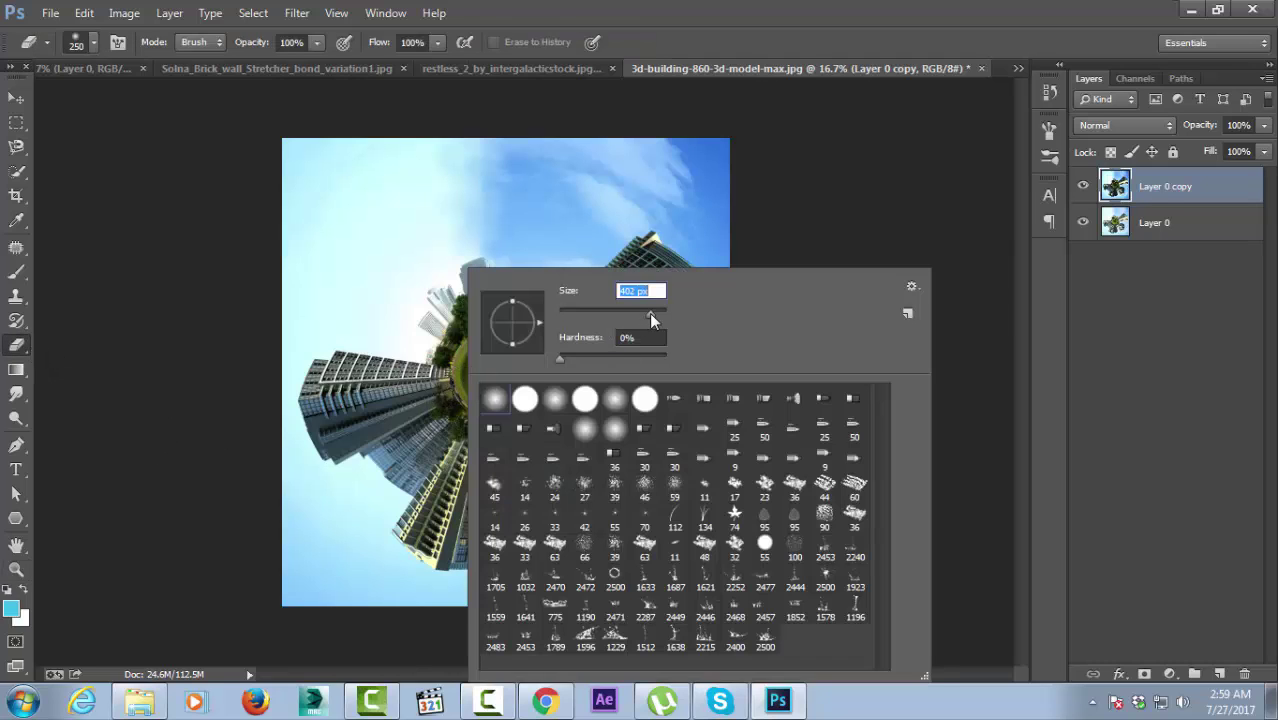
pyautogui.moveTo(649, 313); pyautogui.dragTo(661, 311)
pyautogui.click(440, 345)
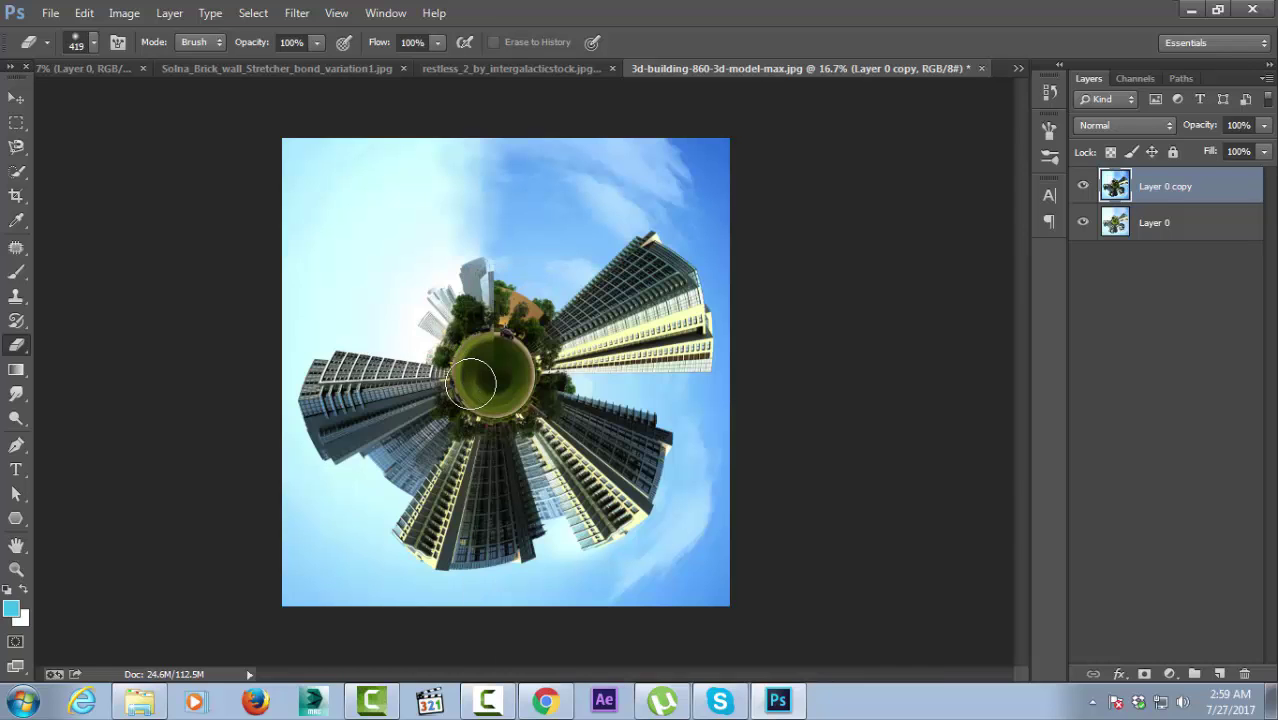
pyautogui.press(']')
pyautogui.press(']')
pyautogui.press(']')
pyautogui.press(']')
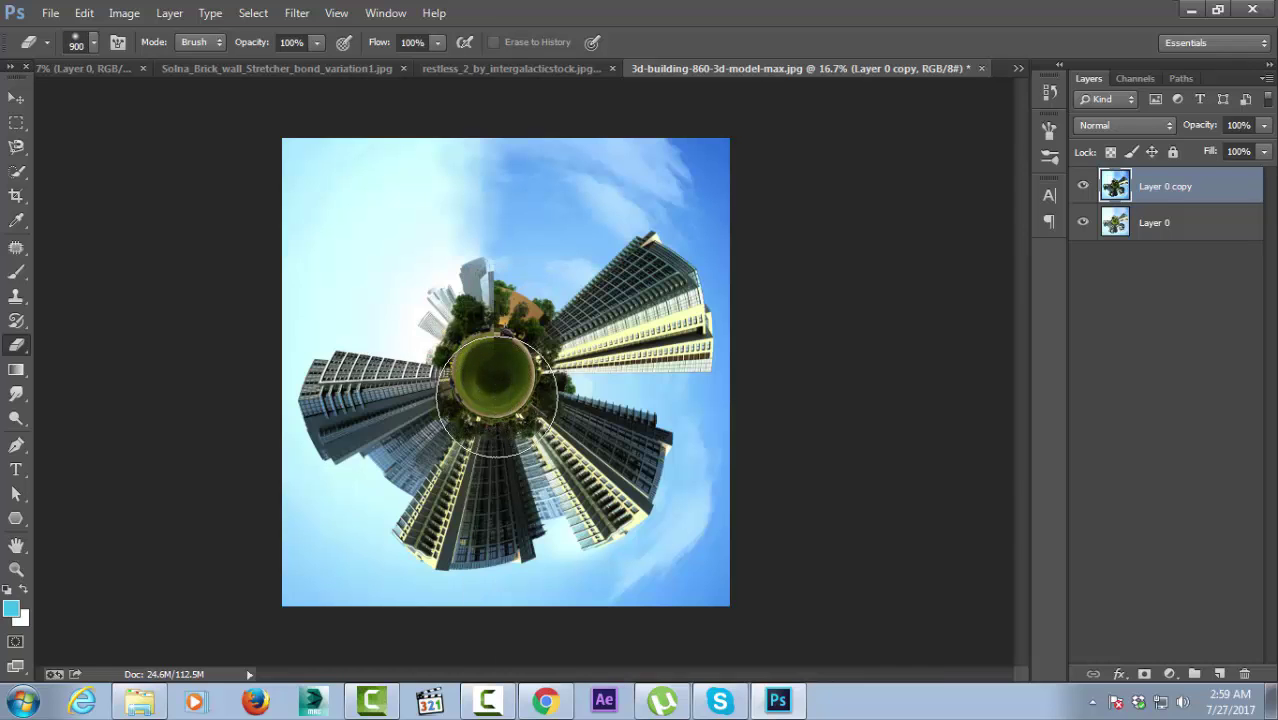
pyautogui.press(']')
pyautogui.press(']')
pyautogui.press(']')
pyautogui.press(']')
pyautogui.press(']')
pyautogui.press(']')
pyautogui.press(']')
pyautogui.press(']')
pyautogui.press(']')
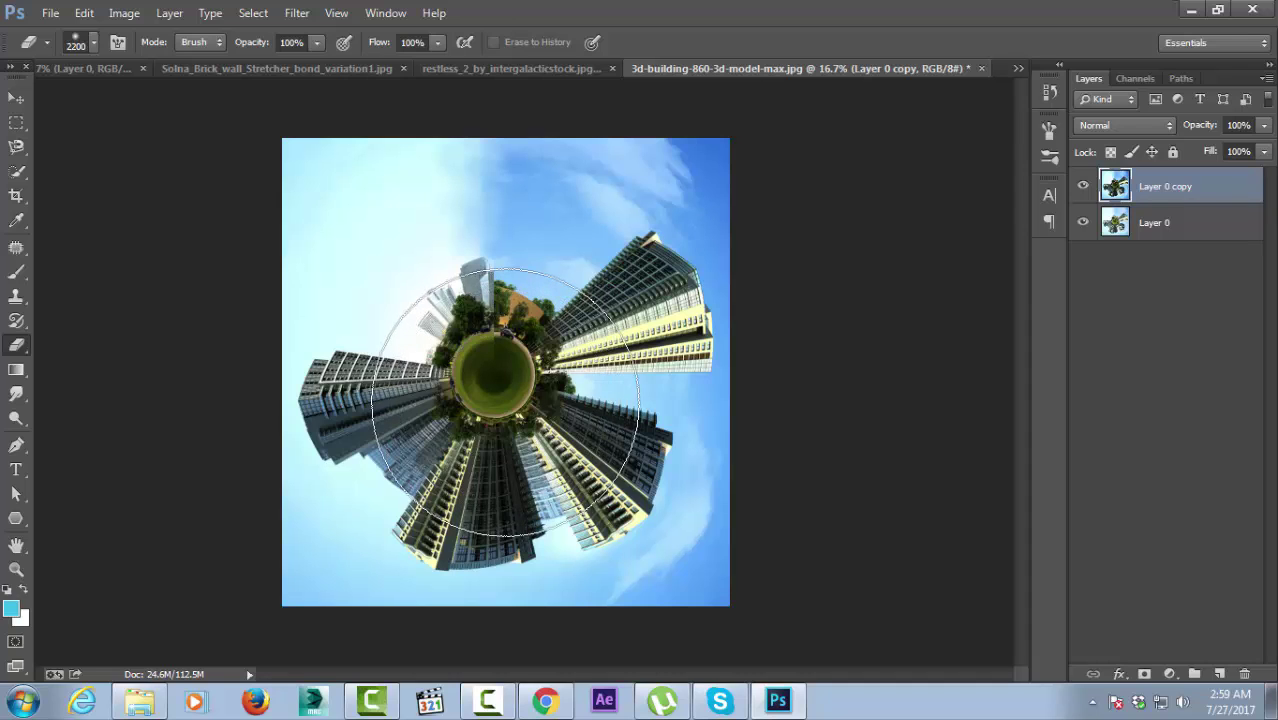
# Erase most of the darkened copy, toggle its visibility to compare, then select both layers.
pyautogui.click(505, 405)
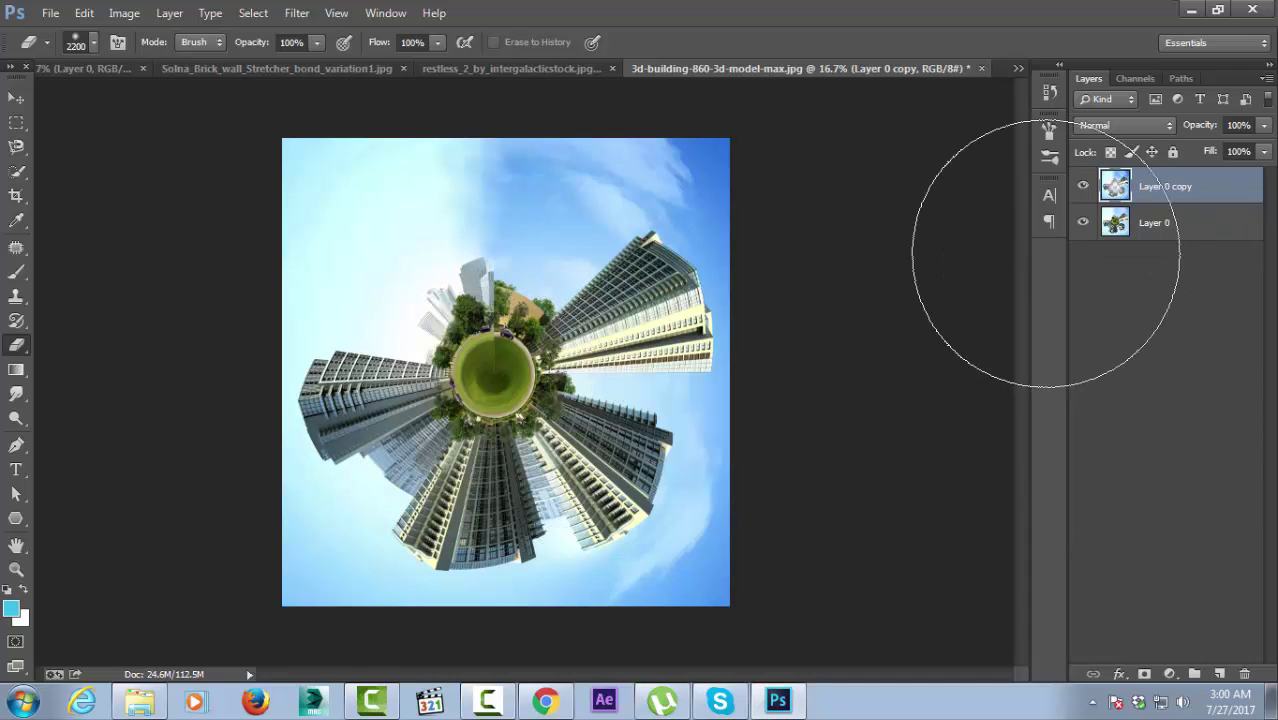
pyautogui.moveTo(1046, 253); pyautogui.dragTo(865, 263)
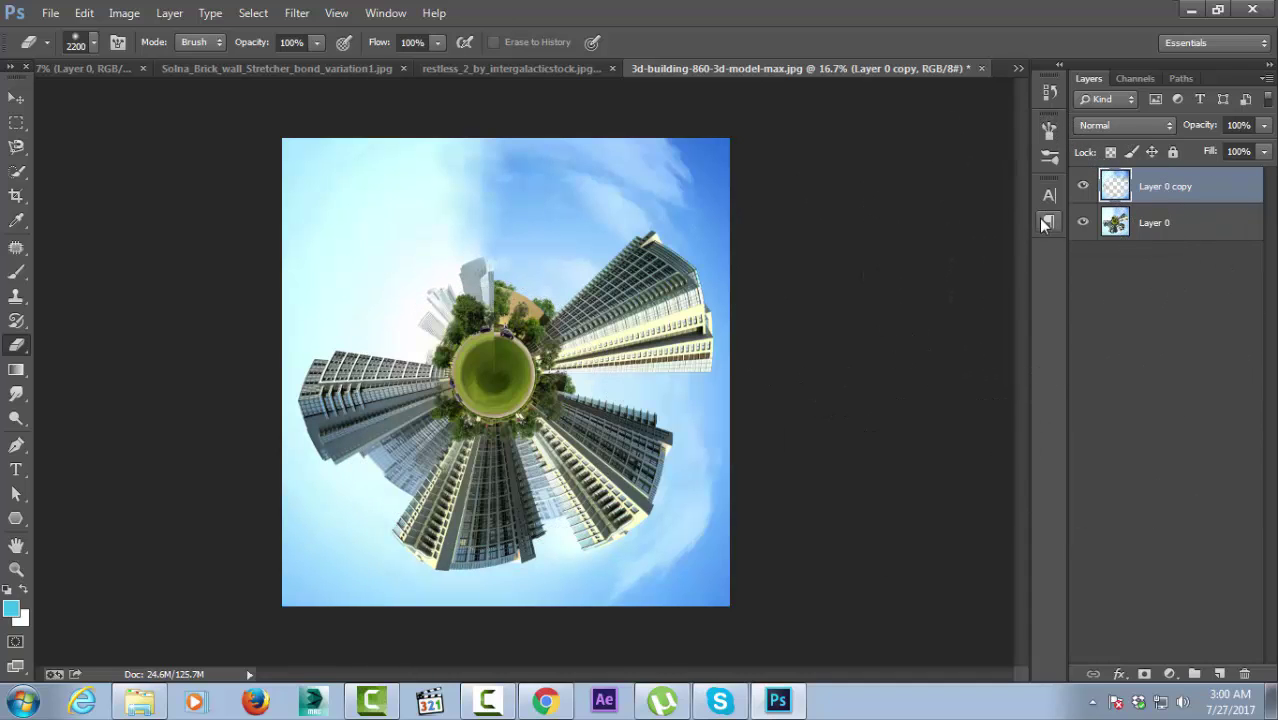
pyautogui.click(1083, 186)
pyautogui.click(1083, 186)
pyautogui.click(1083, 186)
pyautogui.click(1083, 186)
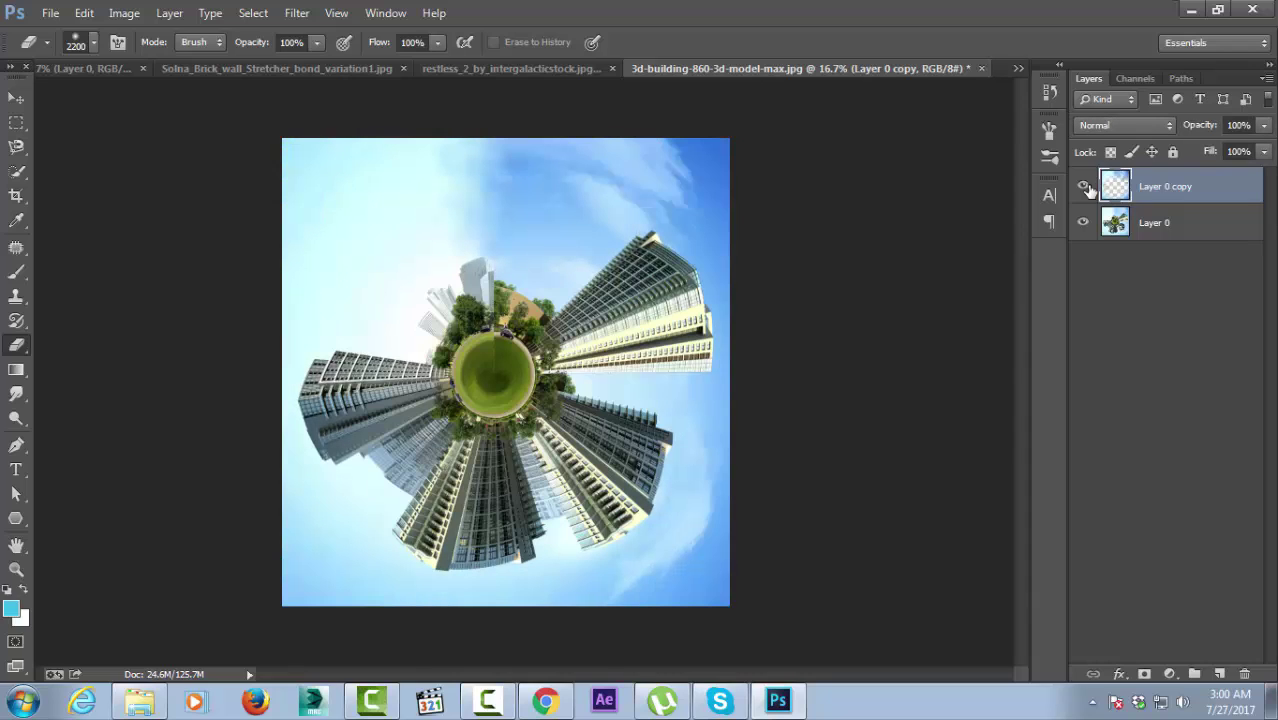
pyautogui.keyDown('shift'); pyautogui.click(1170, 226); pyautogui.keyUp('shift')
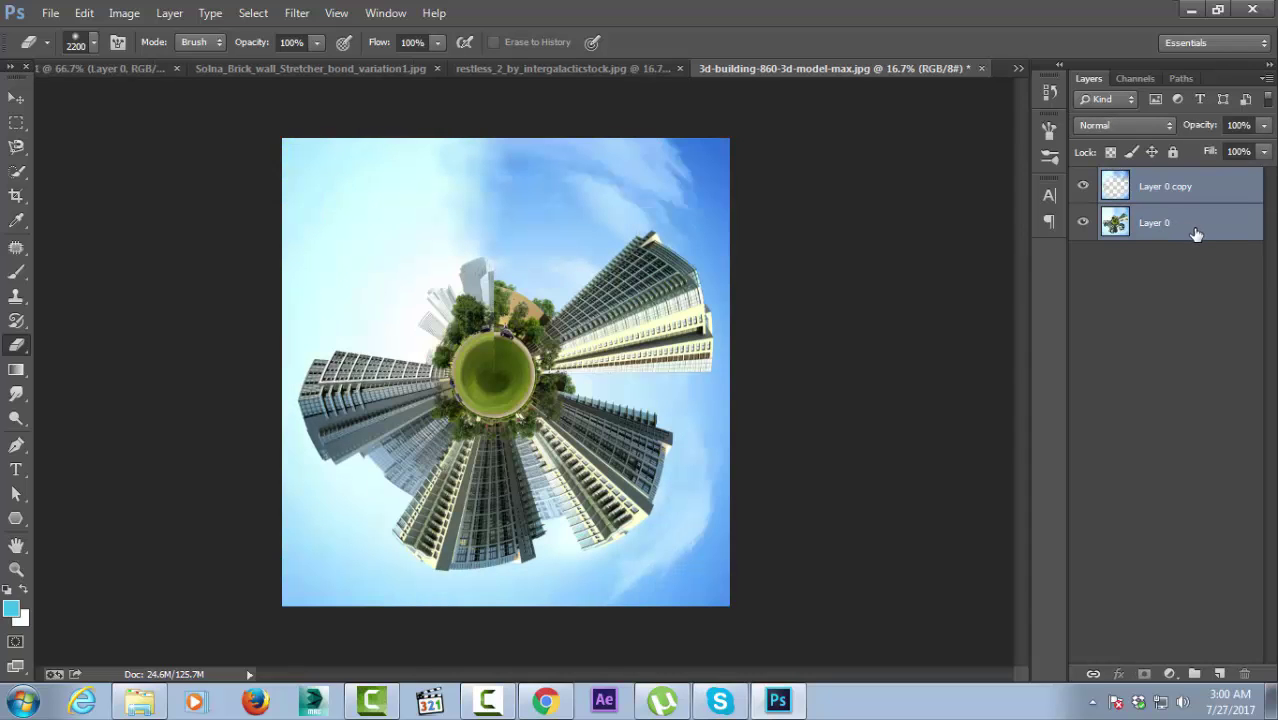
# Merge Layer 0 and Layer 0 copy into a single layer named Layer 0 copy.
pyautogui.rightClick(1195, 228)
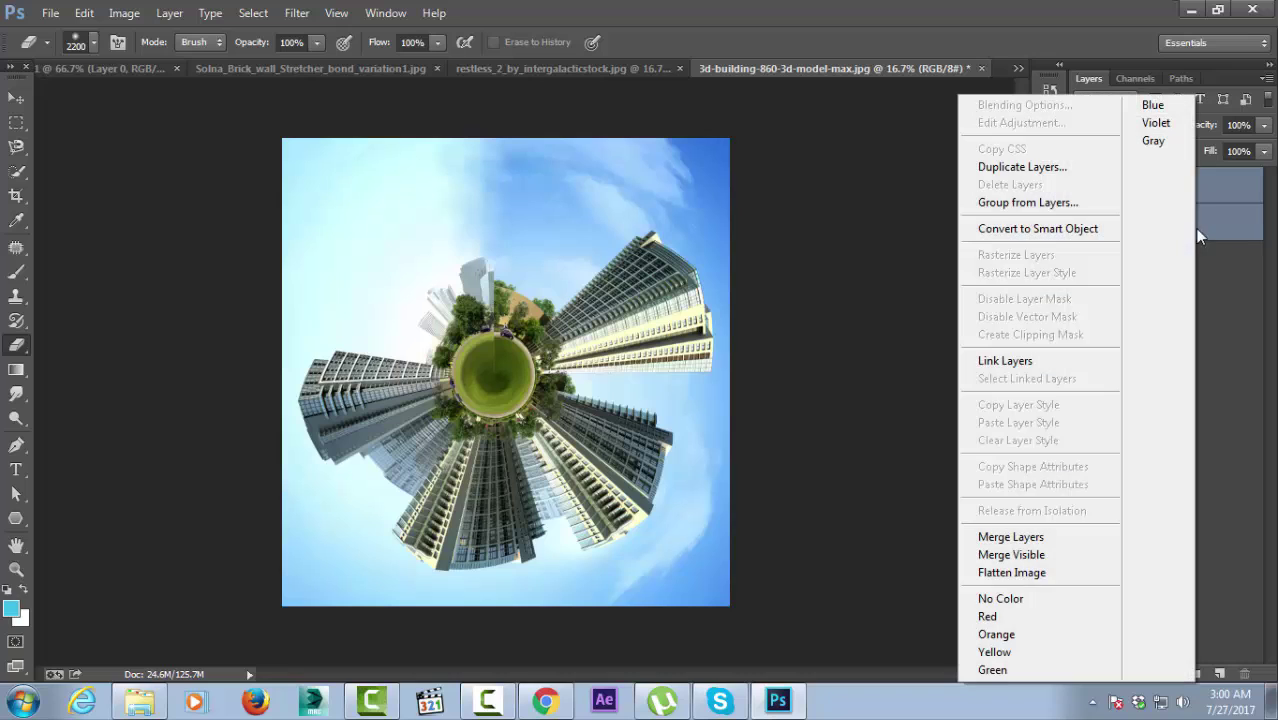
pyautogui.click(1036, 545)
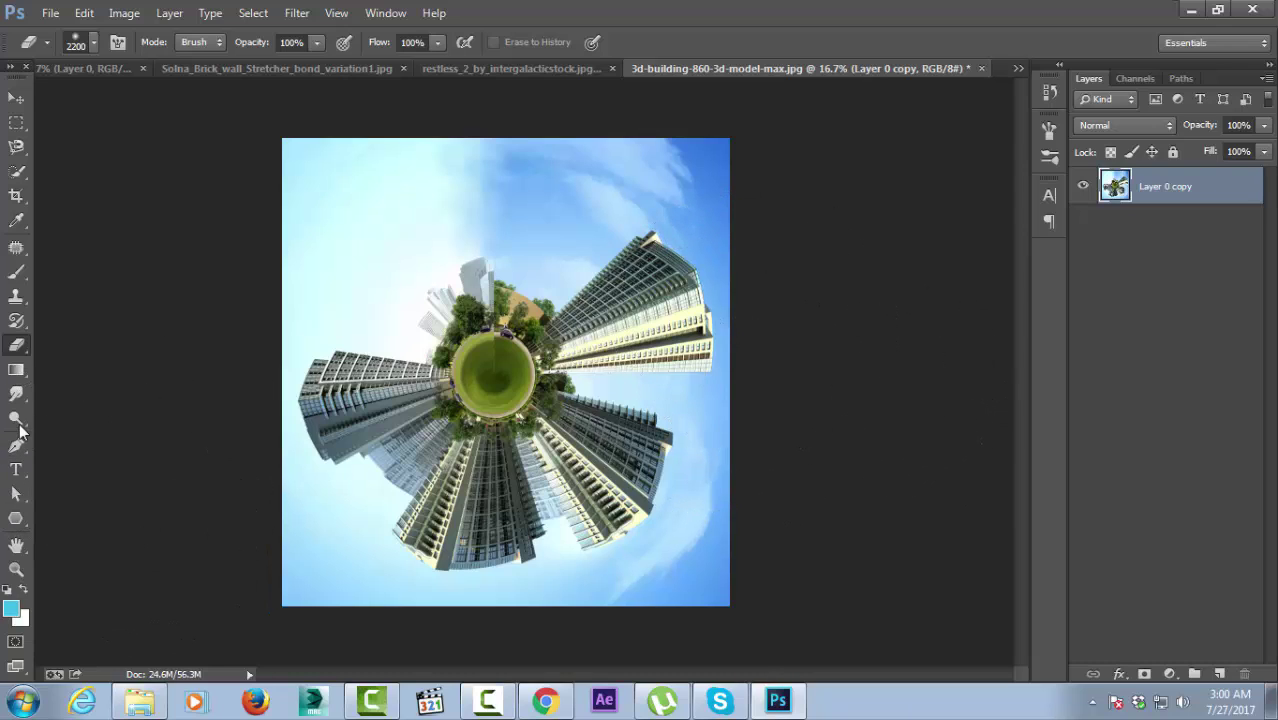
pyautogui.click(20, 572)
# Zoom in on the grass seam and clone clean grass over it with a smaller Clone Stamp.
pyautogui.click(74, 46)
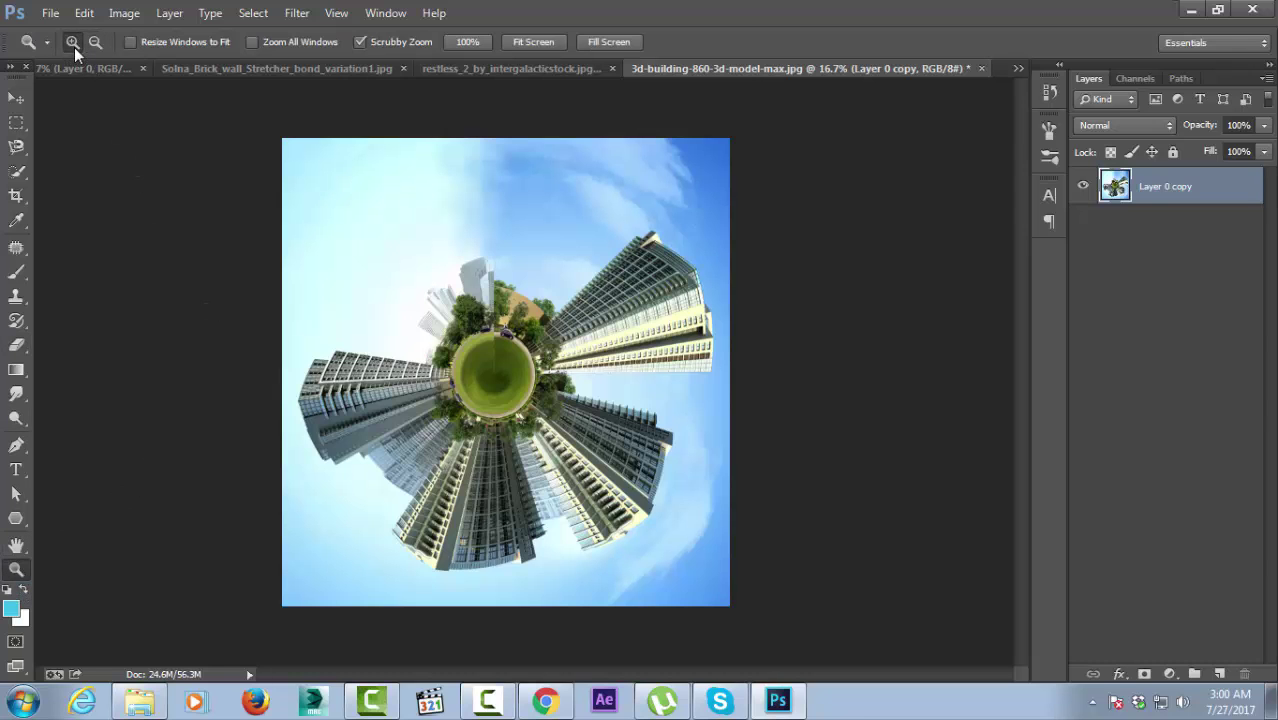
pyautogui.moveTo(484, 376); pyautogui.dragTo(521, 333)
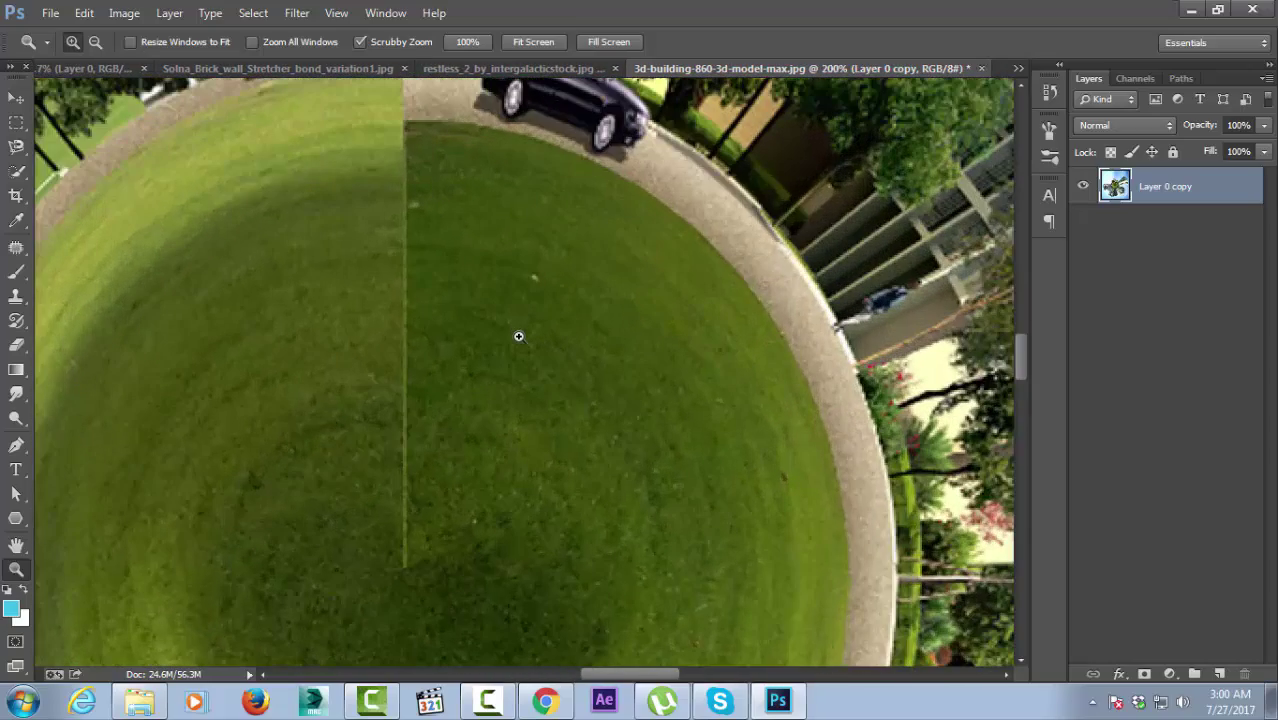
pyautogui.click(16, 298)
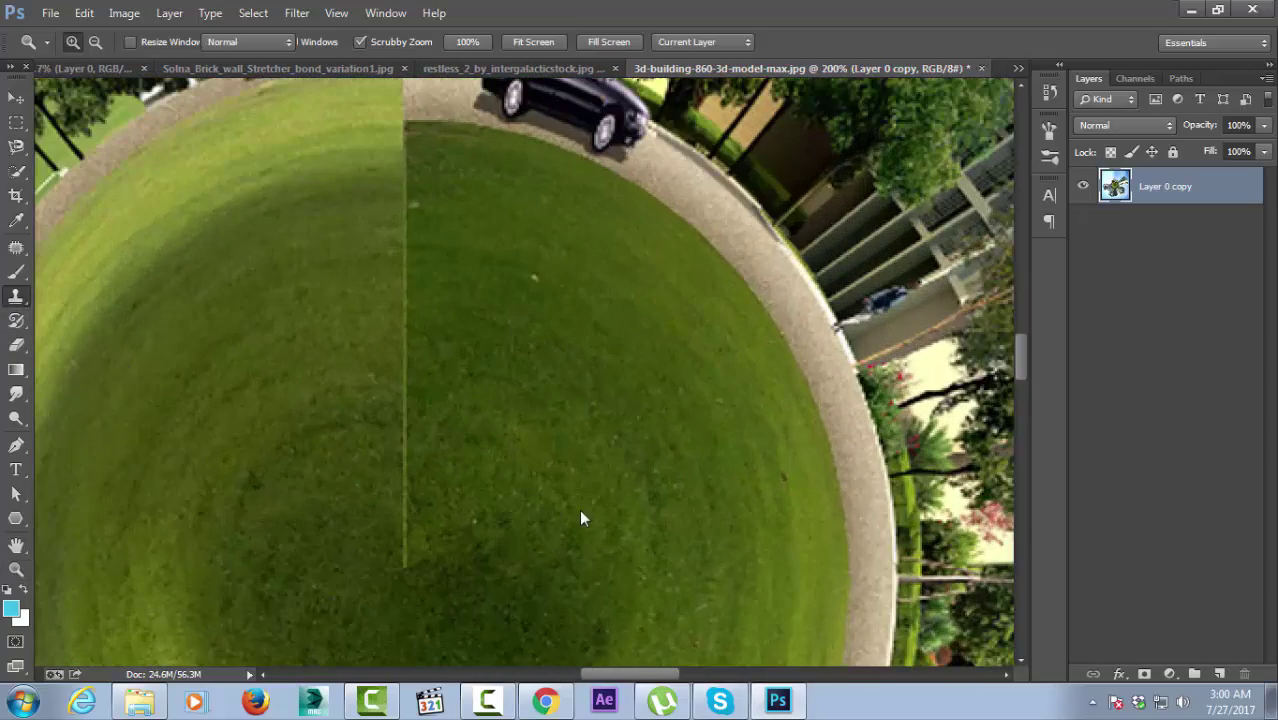
pyautogui.moveTo(581, 518); pyautogui.dragTo(491, 471)
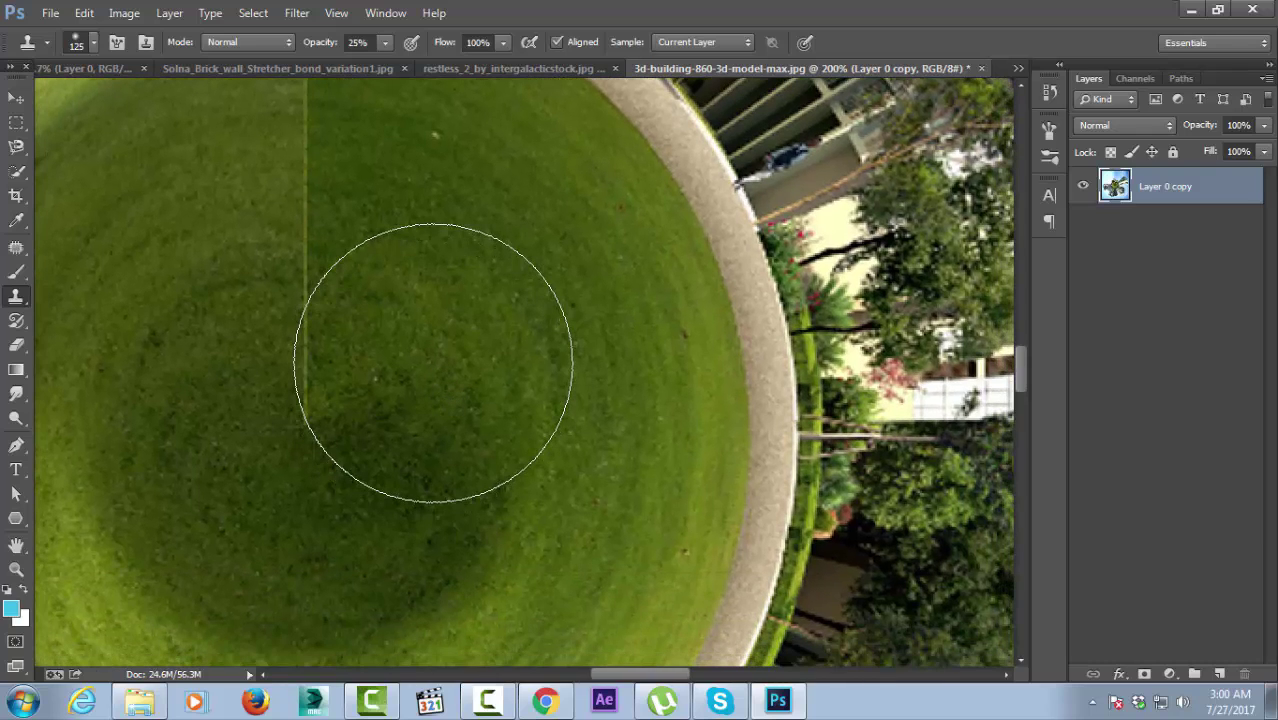
pyautogui.press('[')
pyautogui.press('[')
pyautogui.press('[')
pyautogui.press('[')
pyautogui.press('[')
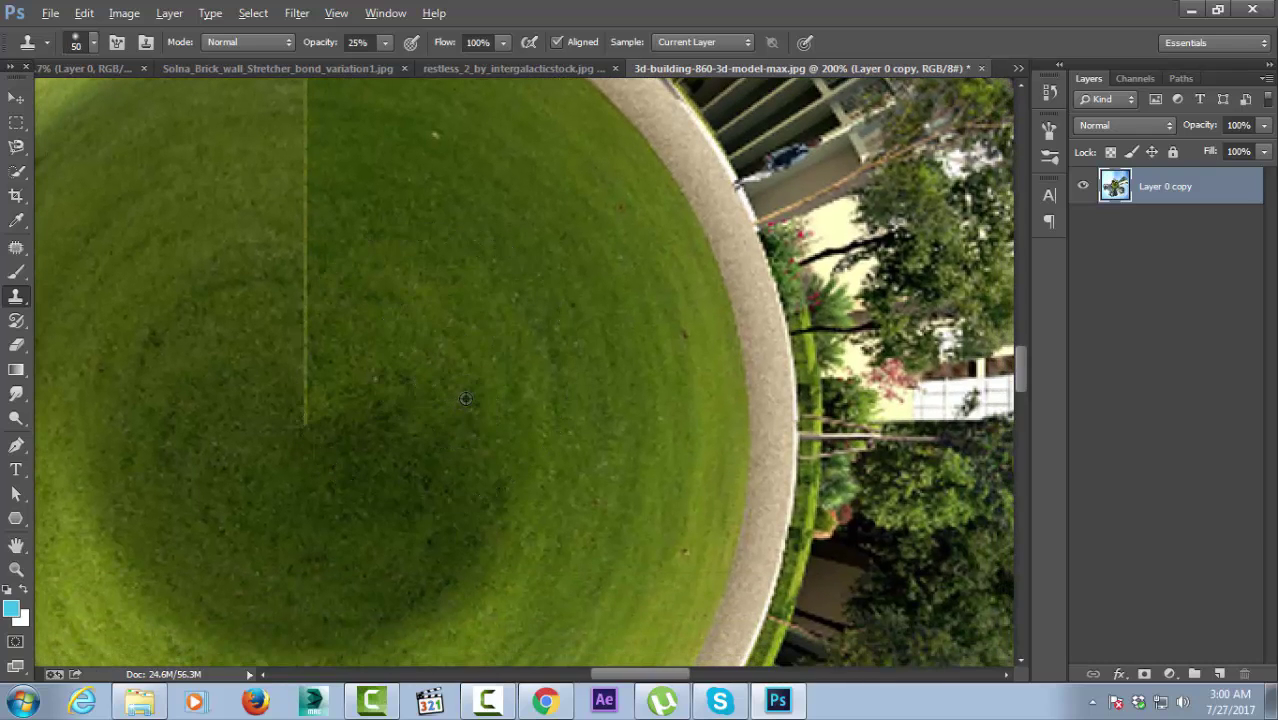
pyautogui.keyDown('alt'); pyautogui.click(465, 398); pyautogui.keyUp('alt')
pyautogui.moveTo(310, 402)
pyautogui.mouseDown()
pyautogui.moveTo(297, 314)
pyautogui.moveTo(298, 394)
pyautogui.moveTo(313, 345)
pyautogui.moveTo(298, 350)
pyautogui.mouseUp()
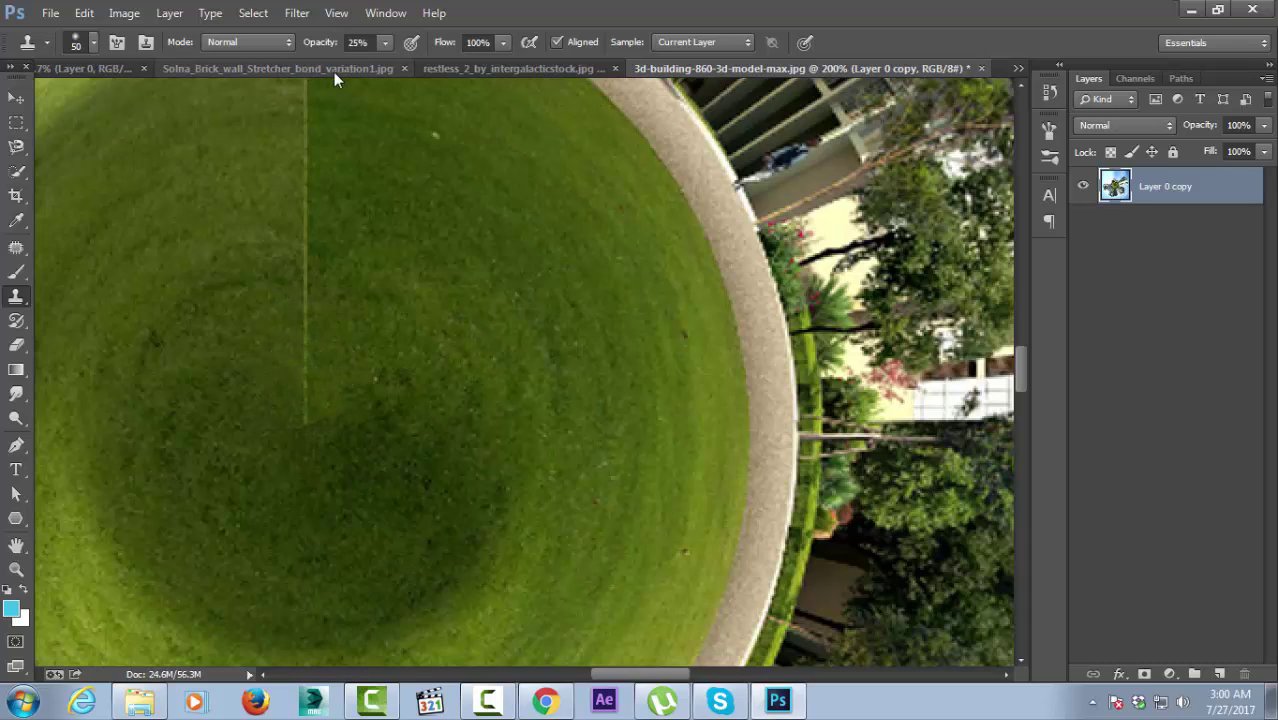
# At 100% clone opacity, clone out the rest of the seam up to the grass edge, then zoom out.
pyautogui.click(385, 45)
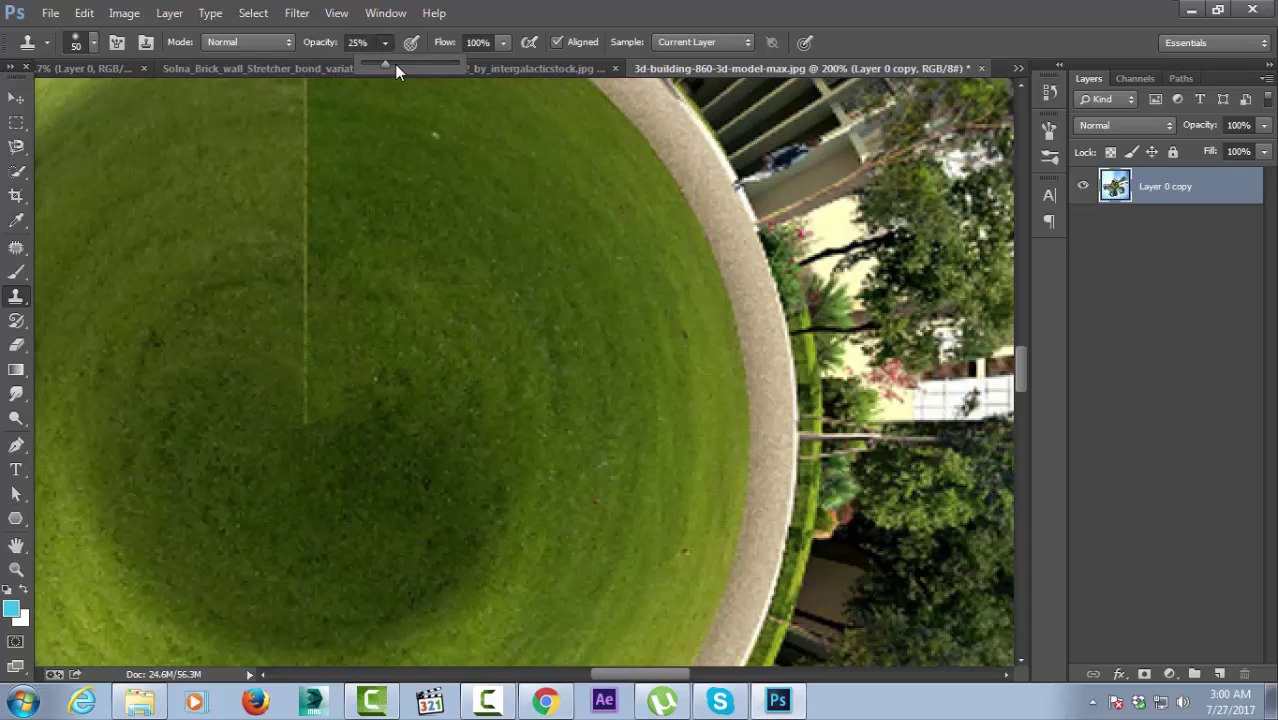
pyautogui.moveTo(396, 65); pyautogui.dragTo(465, 64)
pyautogui.click(289, 429)
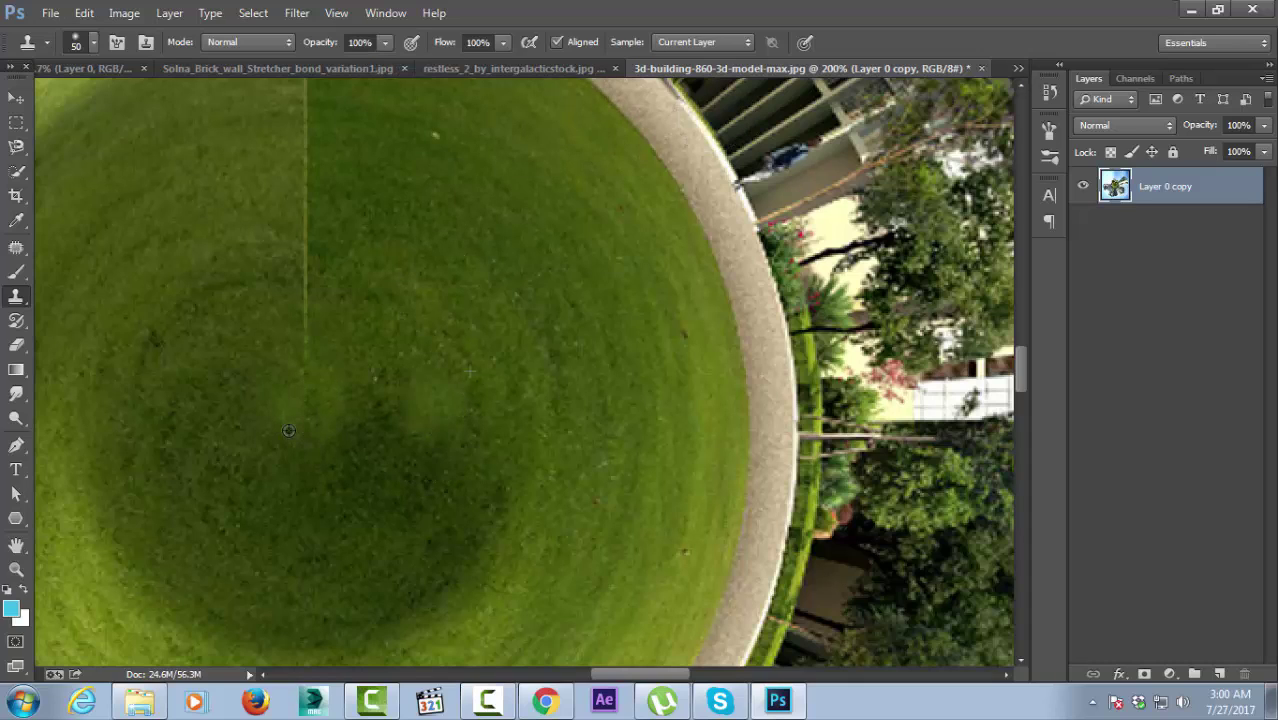
pyautogui.moveTo(300, 420); pyautogui.dragTo(288, 430)
pyautogui.scroll(3, 288, 430)
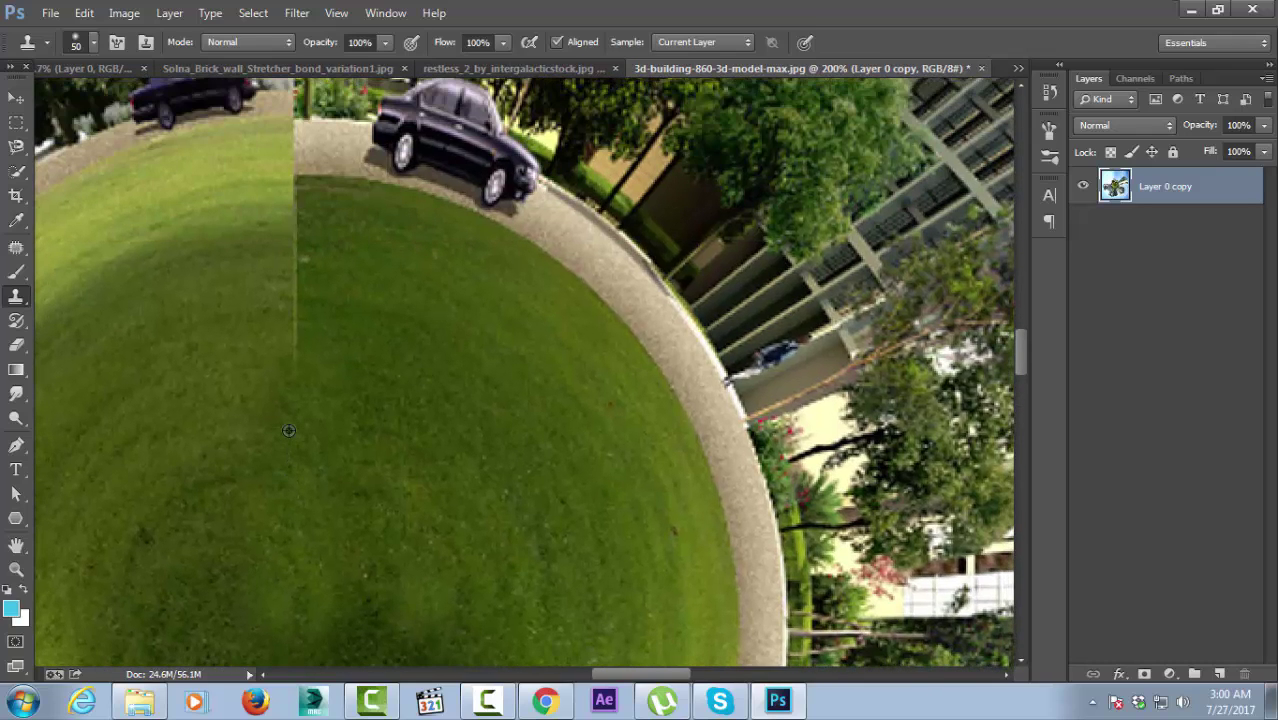
pyautogui.moveTo(292, 372); pyautogui.dragTo(290, 180)
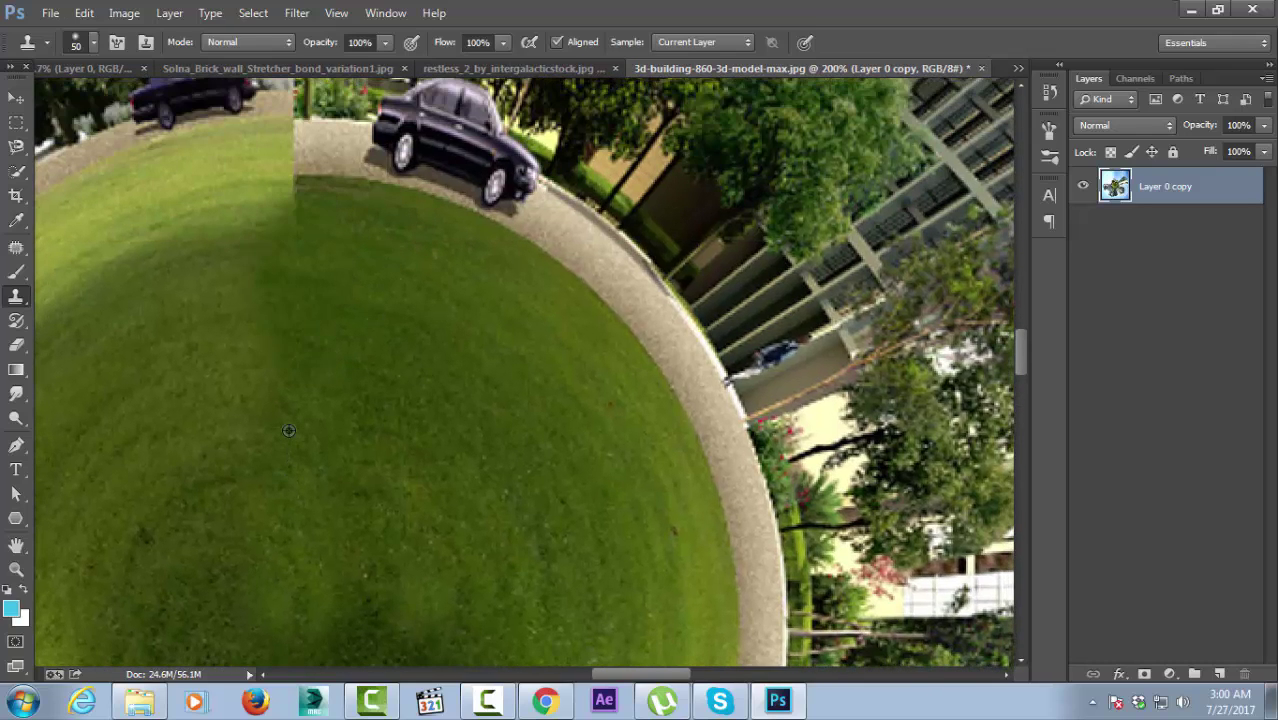
pyautogui.press('alt')
pyautogui.moveTo(300, 190); pyautogui.dragTo(300, 125)
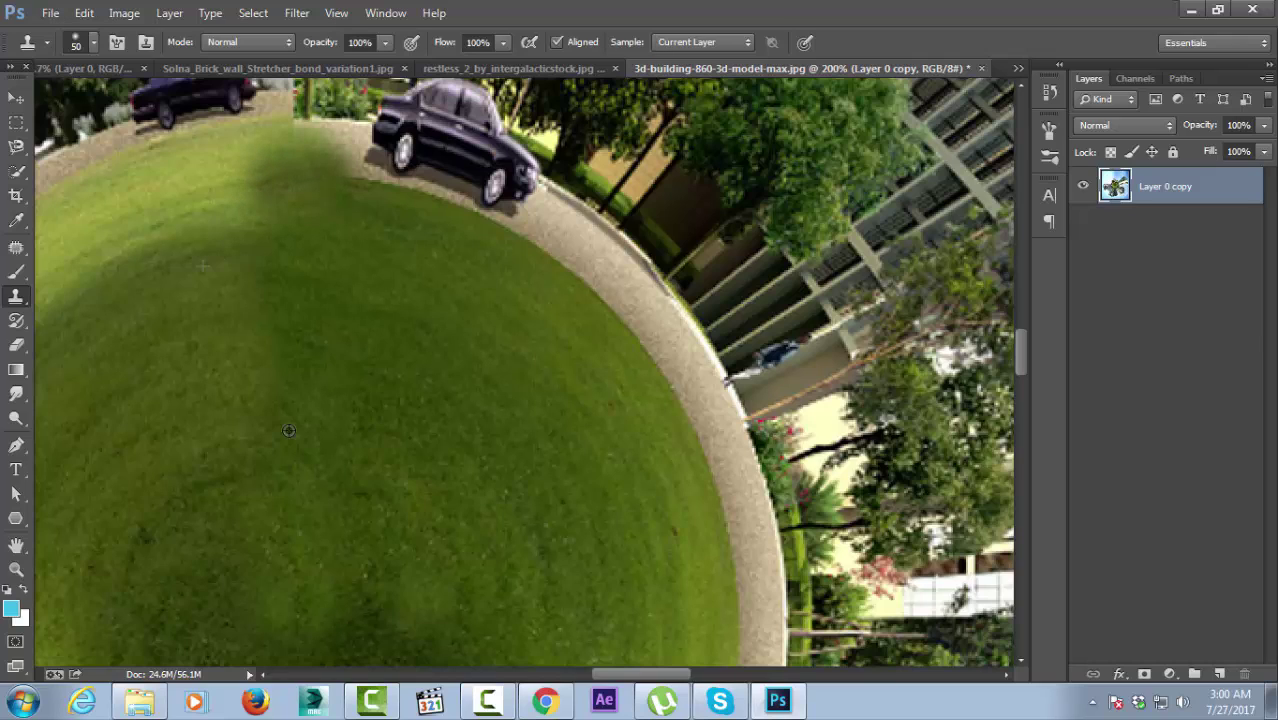
pyautogui.hotkey('ctrl', '-')
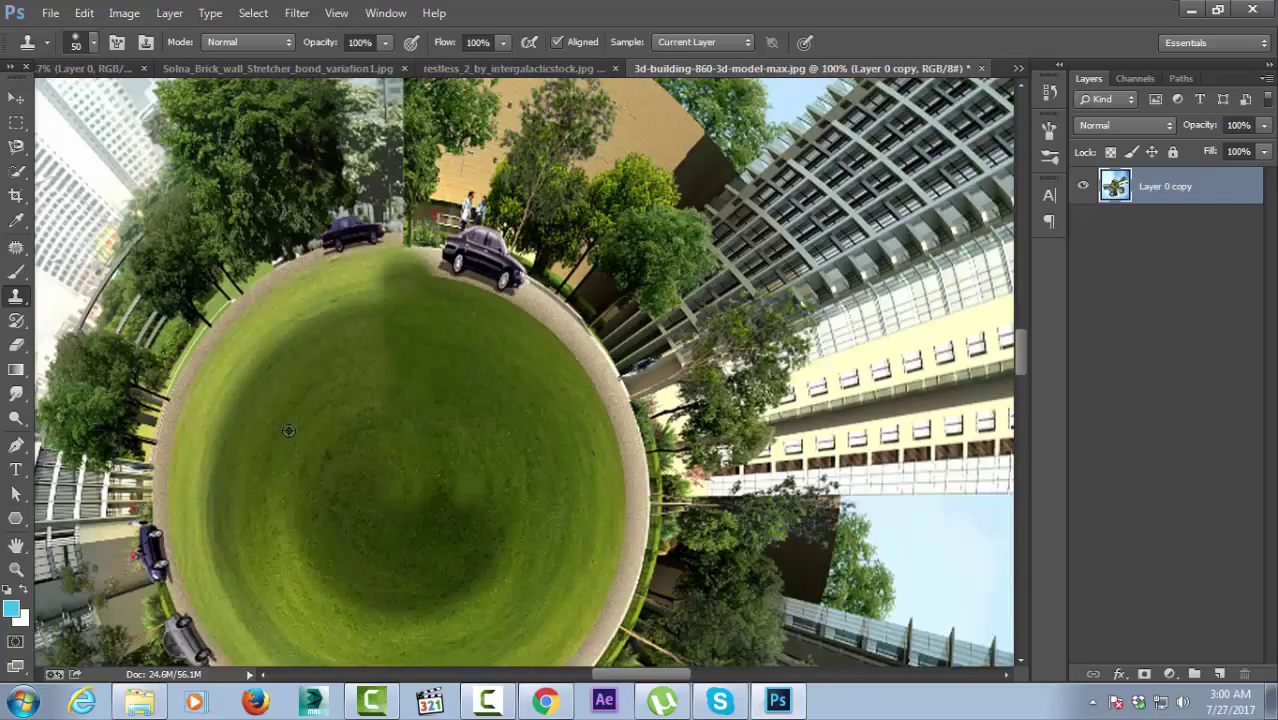
pyautogui.hotkey('ctrl', '-')
pyautogui.hotkey('ctrl', '-')
pyautogui.hotkey('ctrl', 'shift', 'Tab')
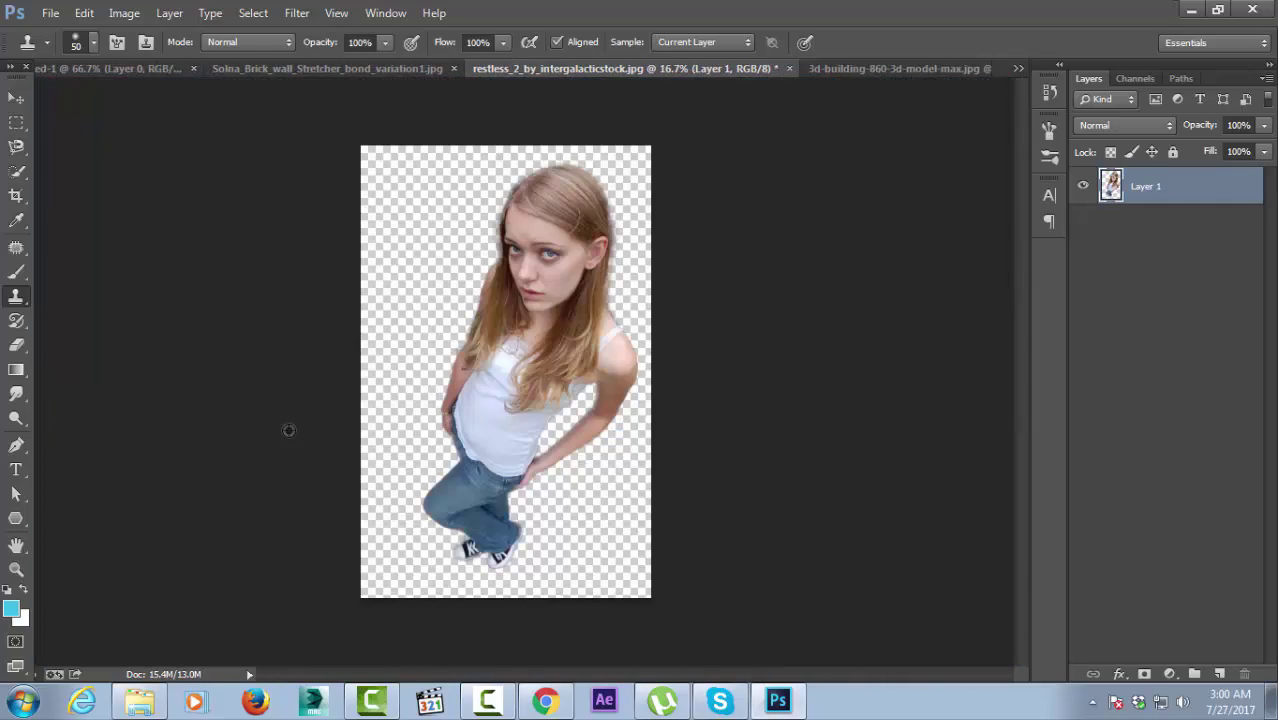
# Drag the girl cutout from restless_2 into the tiny-planet image as Layer 1, positioned above the planet.
pyautogui.press('v')
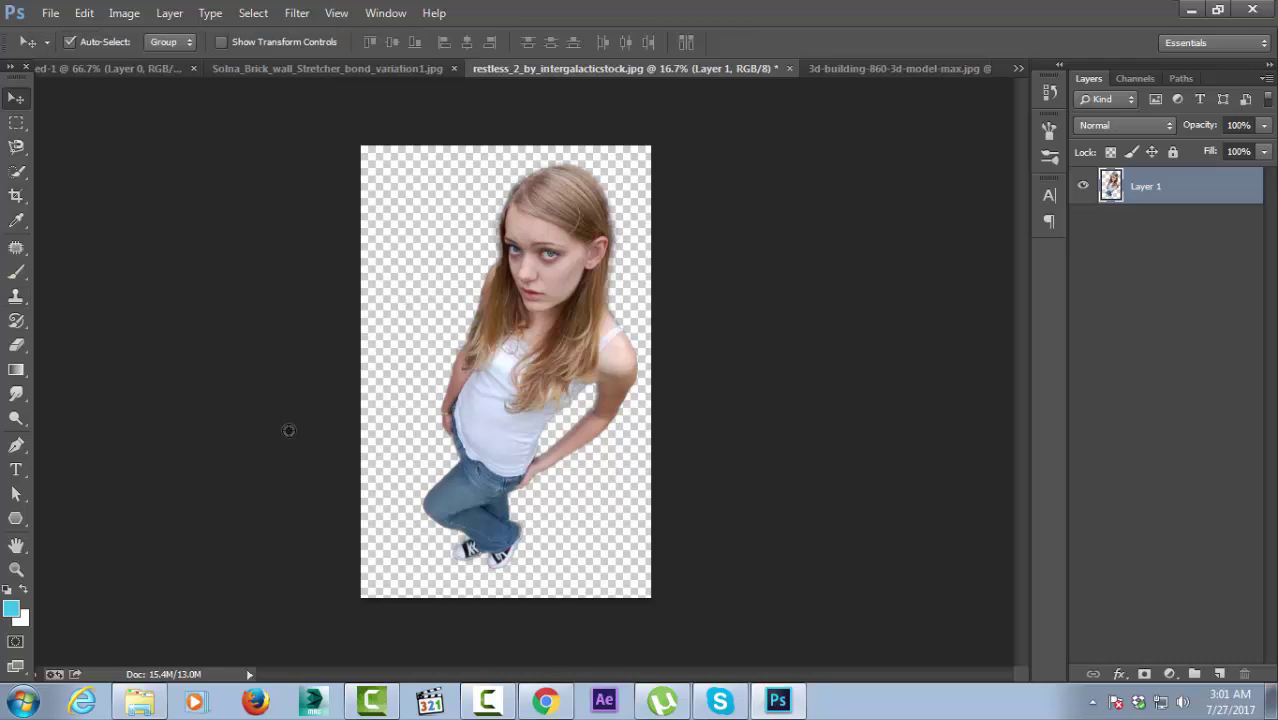
pyautogui.moveTo(572, 226); pyautogui.dragTo(790, 120)
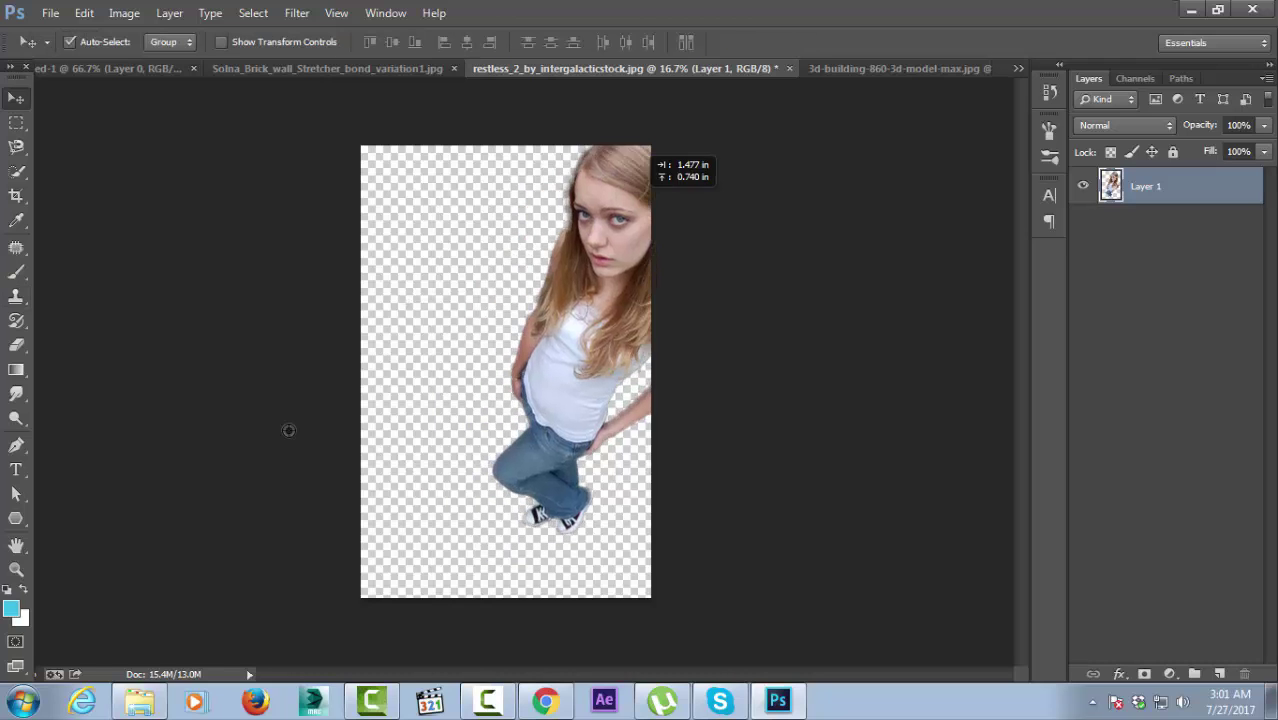
pyautogui.hotkey('ctrl', 'Tab')
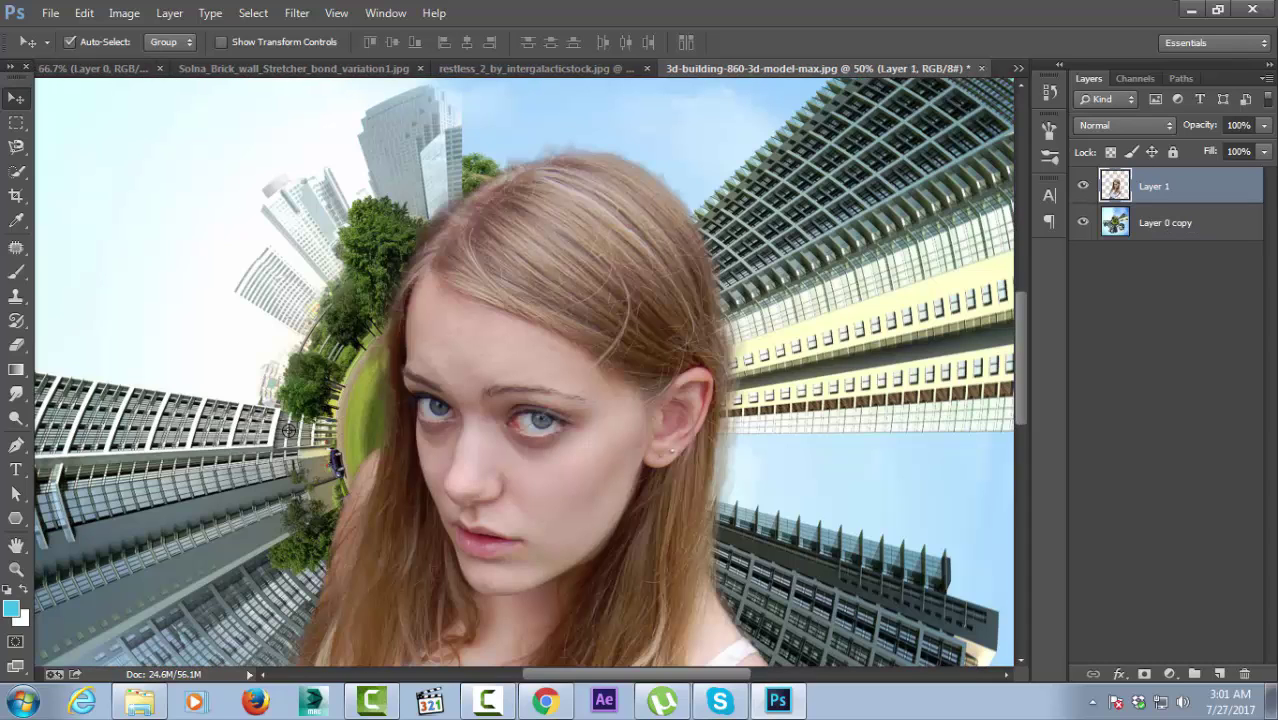
pyautogui.hotkey('ctrl', '-')
pyautogui.hotkey('ctrl', '-')
pyautogui.hotkey('ctrl', '-')
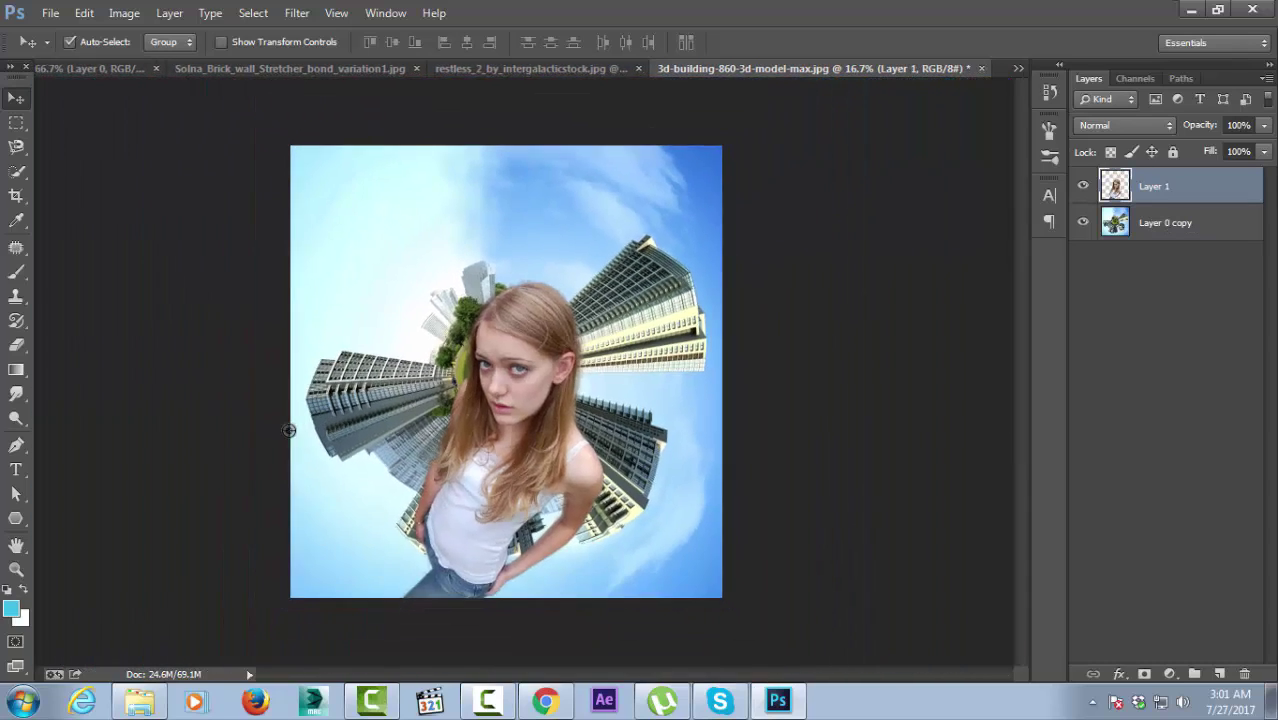
pyautogui.hotkey('ctrl', '-')
pyautogui.moveTo(556, 381); pyautogui.dragTo(583, 200)
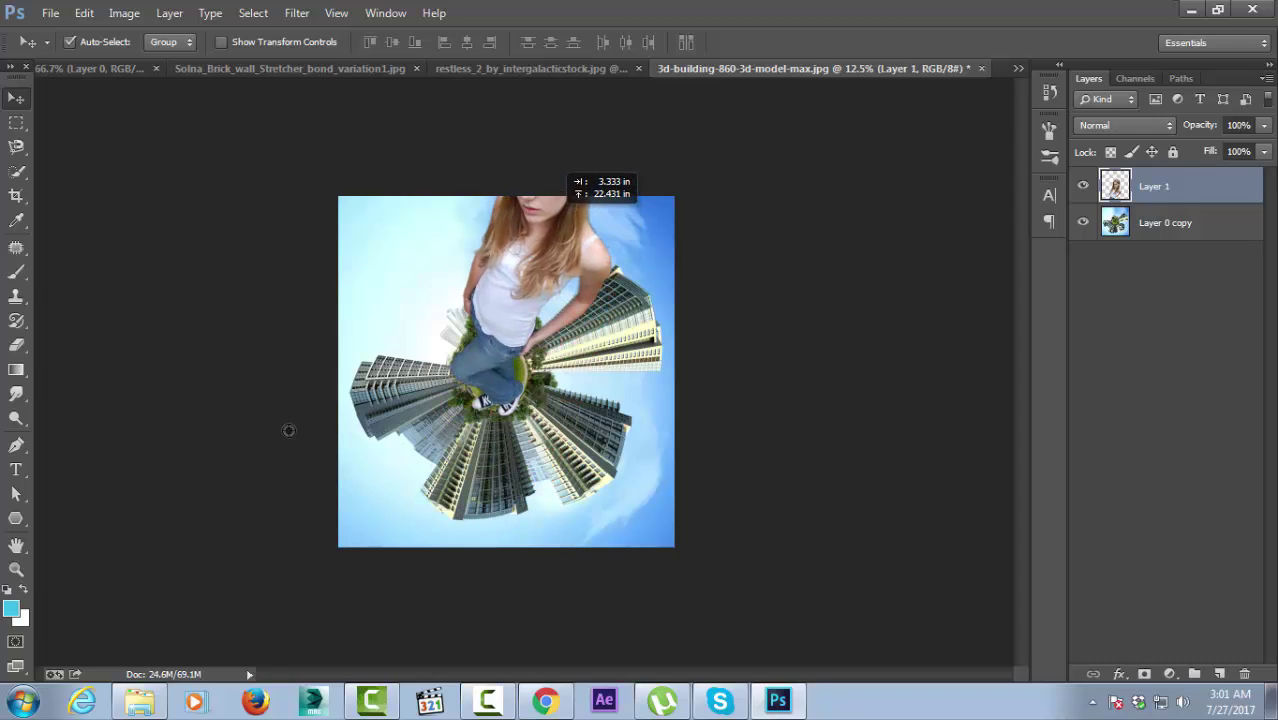
# Free-transform Layer 1 to shrink the girl to about 67.6% and commit the change.
pyautogui.hotkey('alt', 'i')
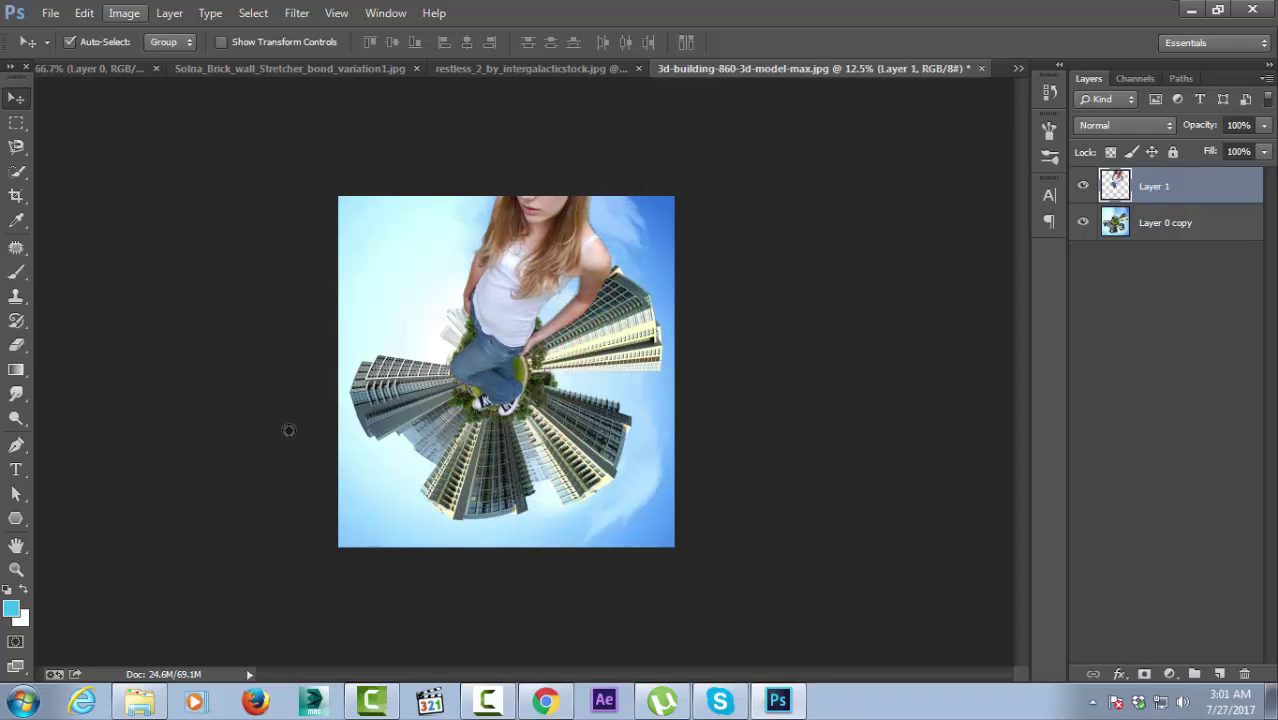
pyautogui.press('Left')
pyautogui.press('t')
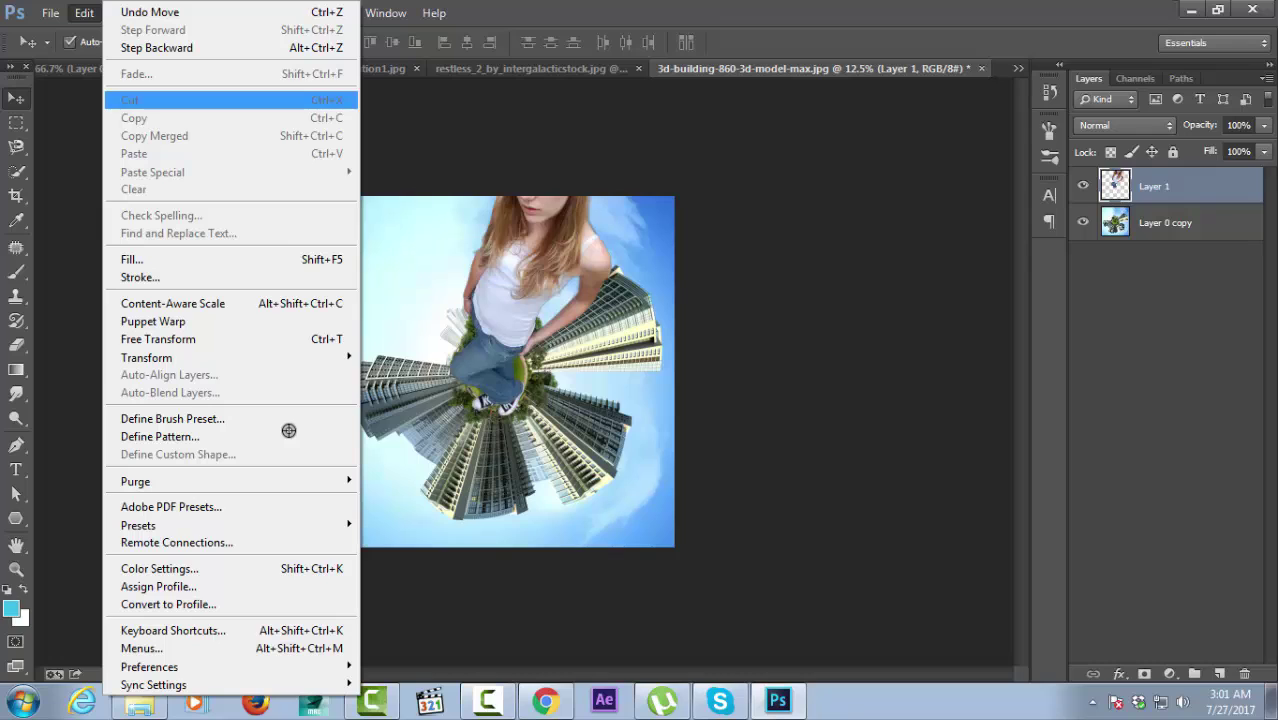
pyautogui.press('t')
pyautogui.press('Up')
pyautogui.press('Return')
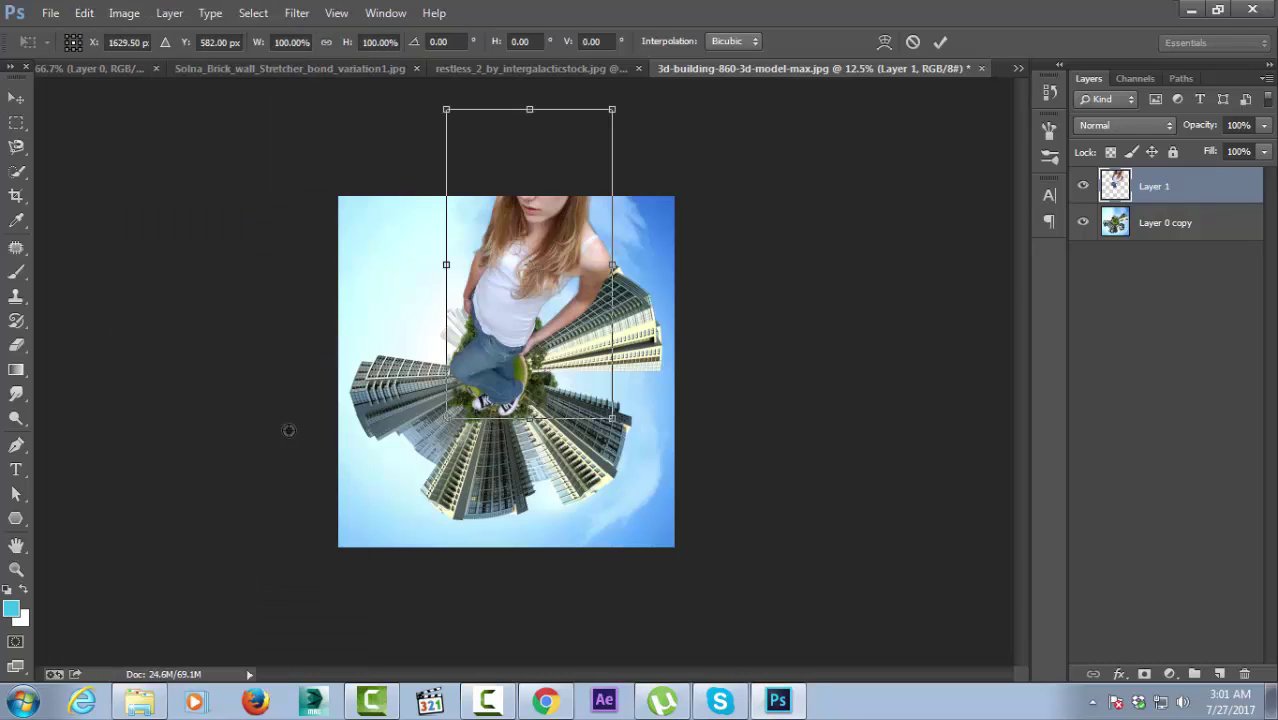
pyautogui.moveTo(612, 109); pyautogui.dragTo(585, 160)
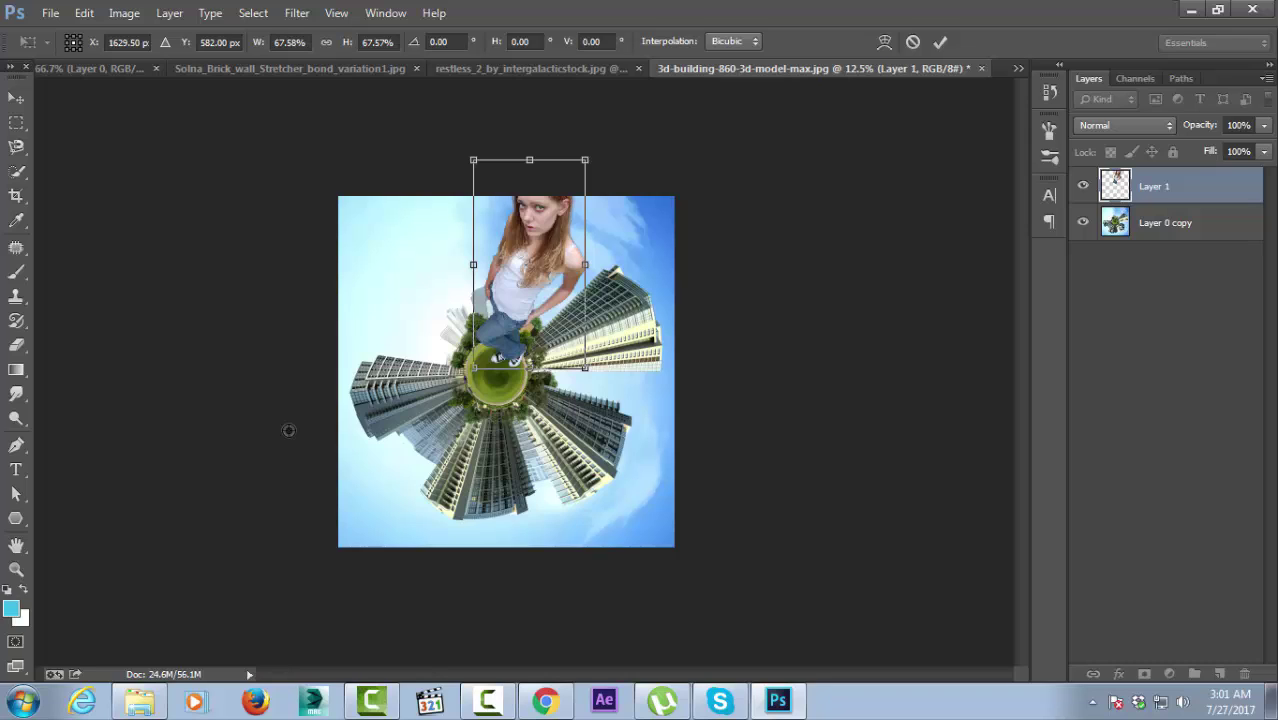
pyautogui.press('v')
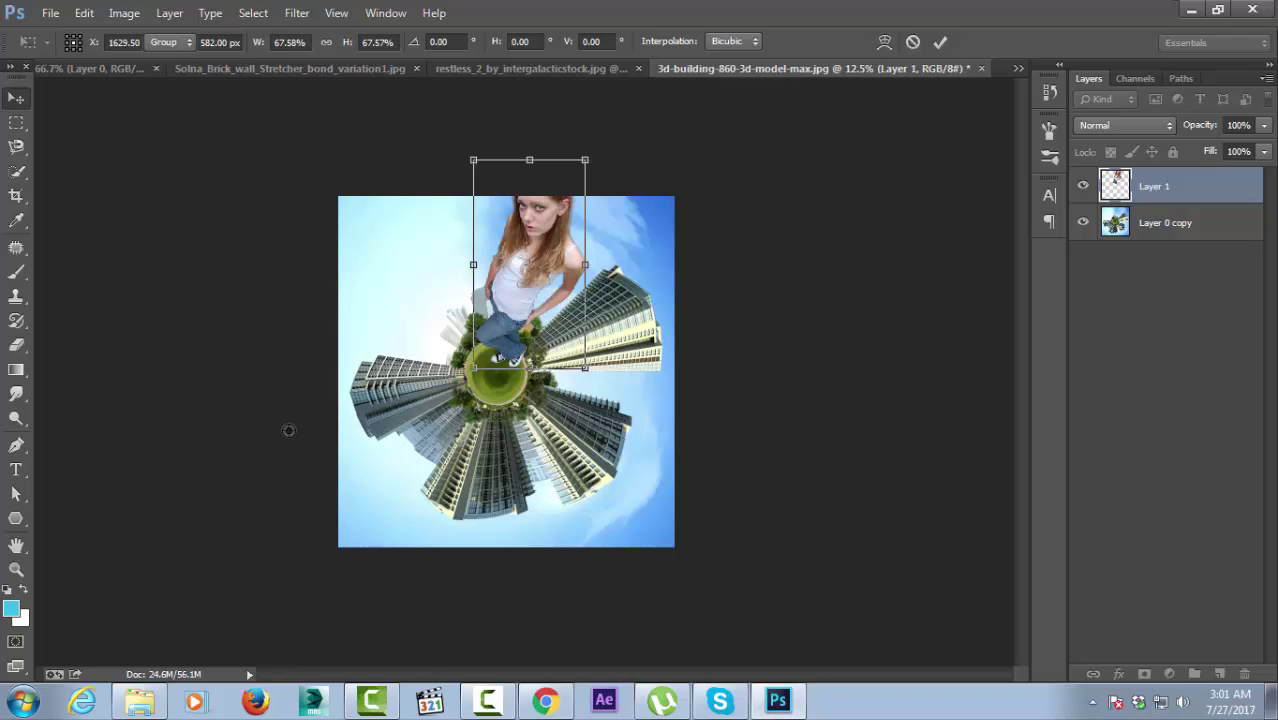
pyautogui.press('Return')
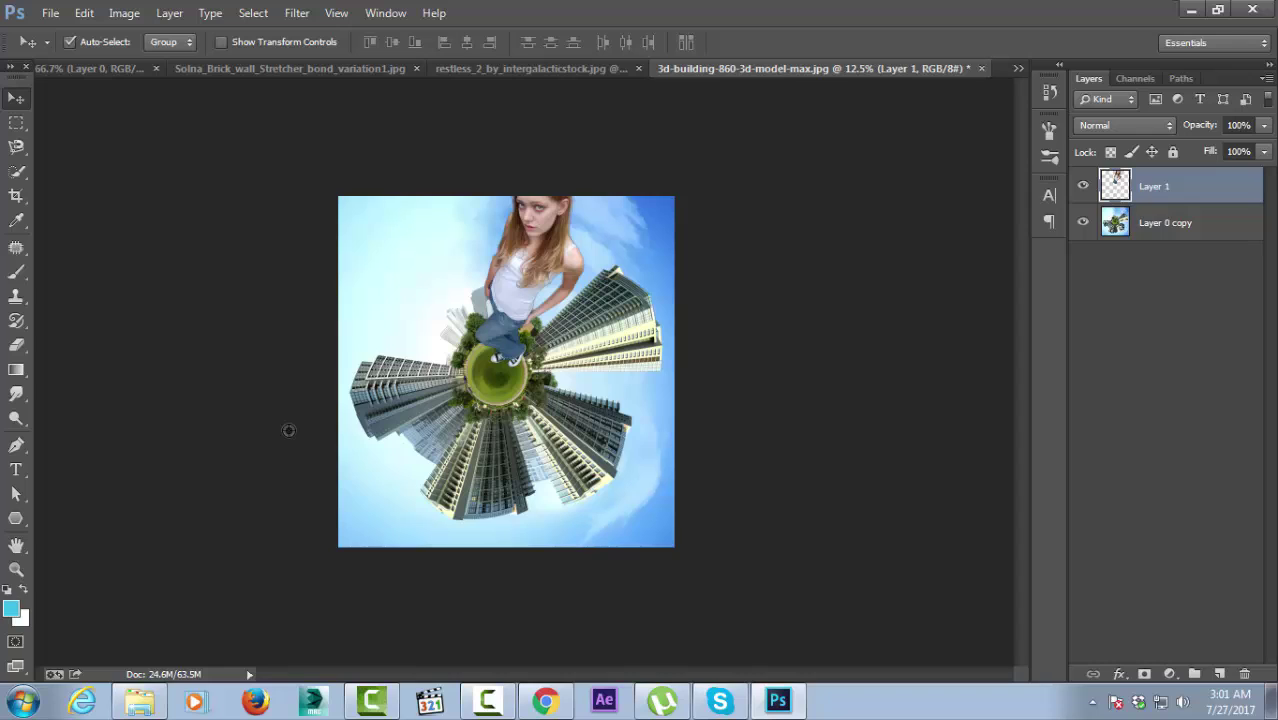
pyautogui.hotkey('alt', '[')
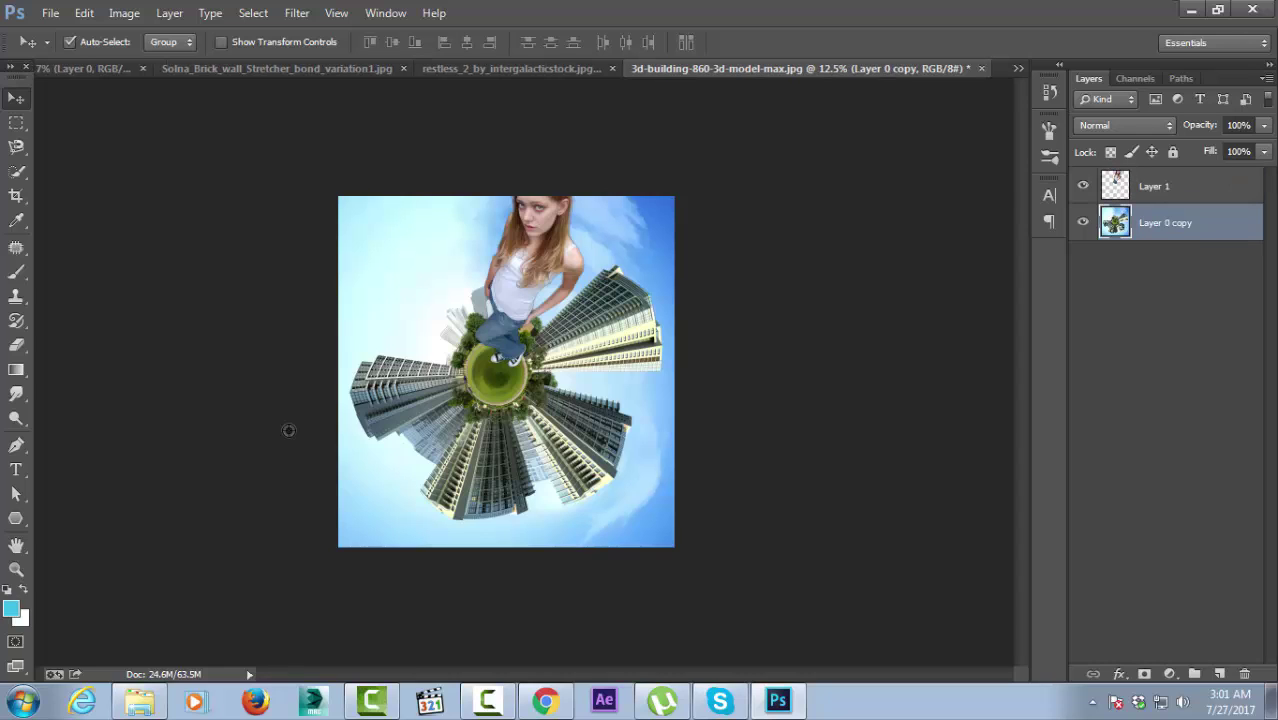
# Nudge Layer 0 copy down slightly and lower the girl so her feet rest on the grass.
pyautogui.moveTo(546, 397); pyautogui.dragTo(547, 420)
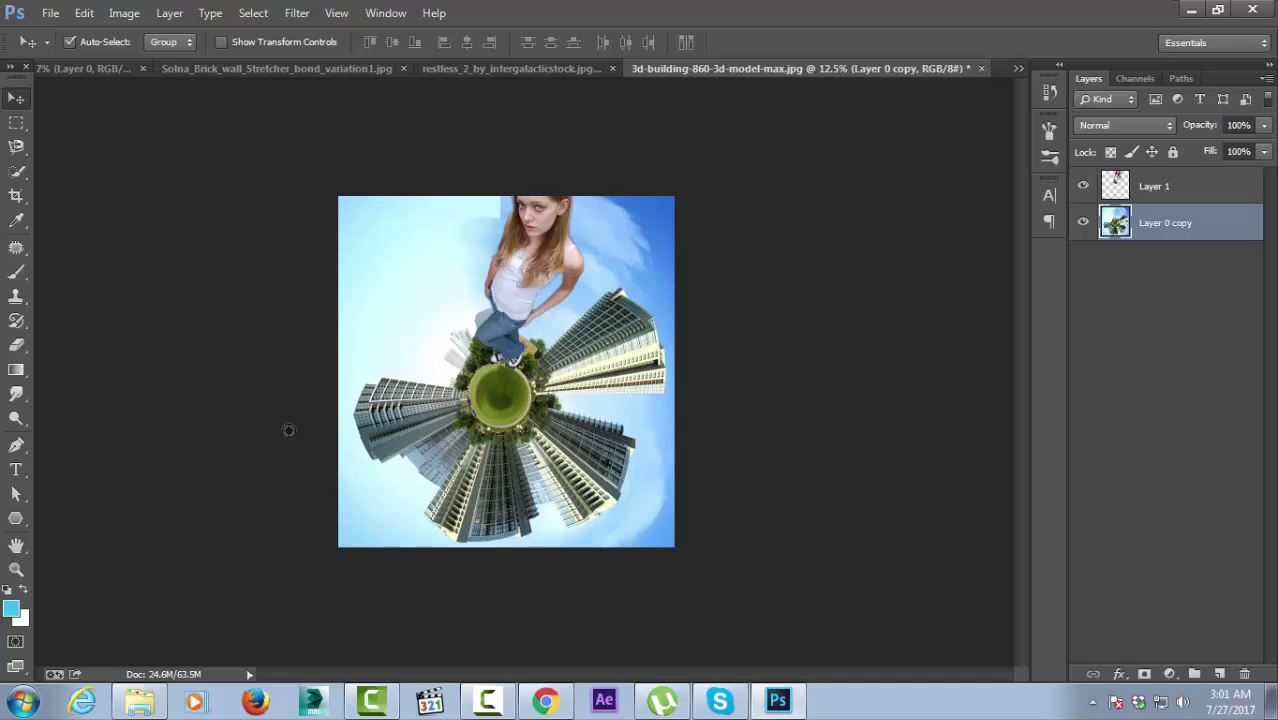
pyautogui.hotkey('alt', ']')
pyautogui.moveTo(552, 208); pyautogui.dragTo(549, 249)
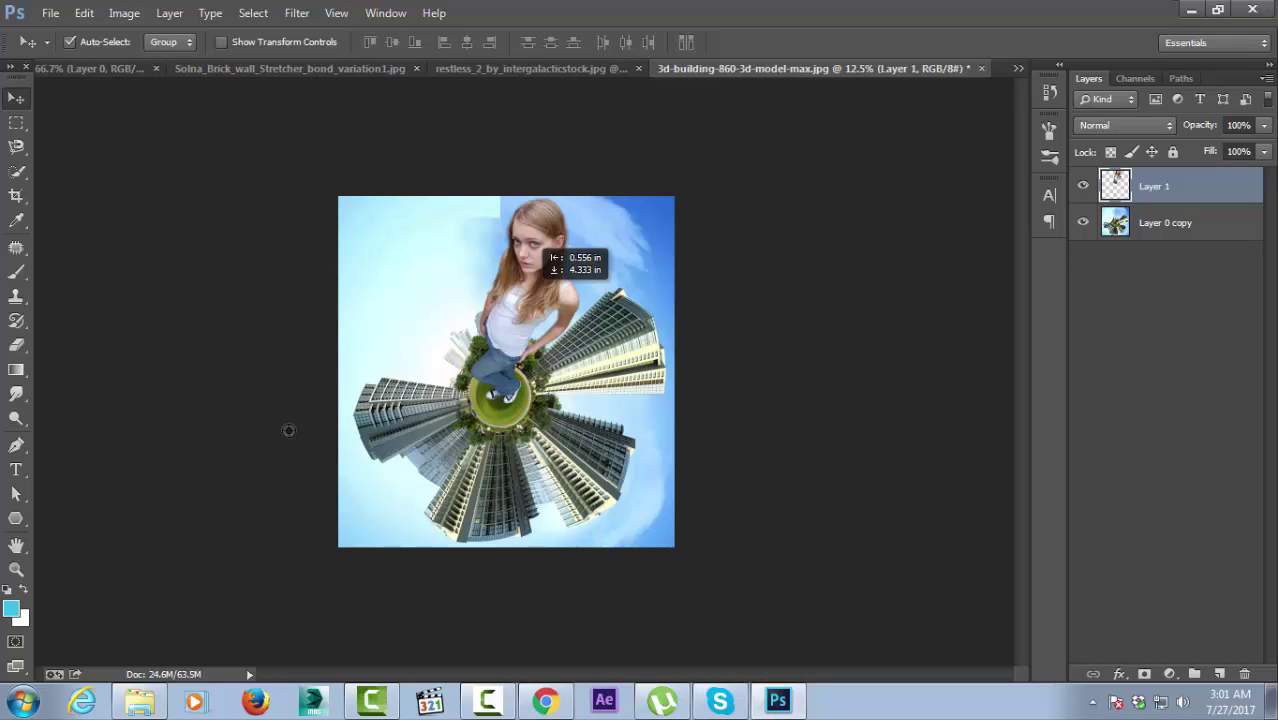
pyautogui.moveTo(549, 249); pyautogui.dragTo(549, 249)
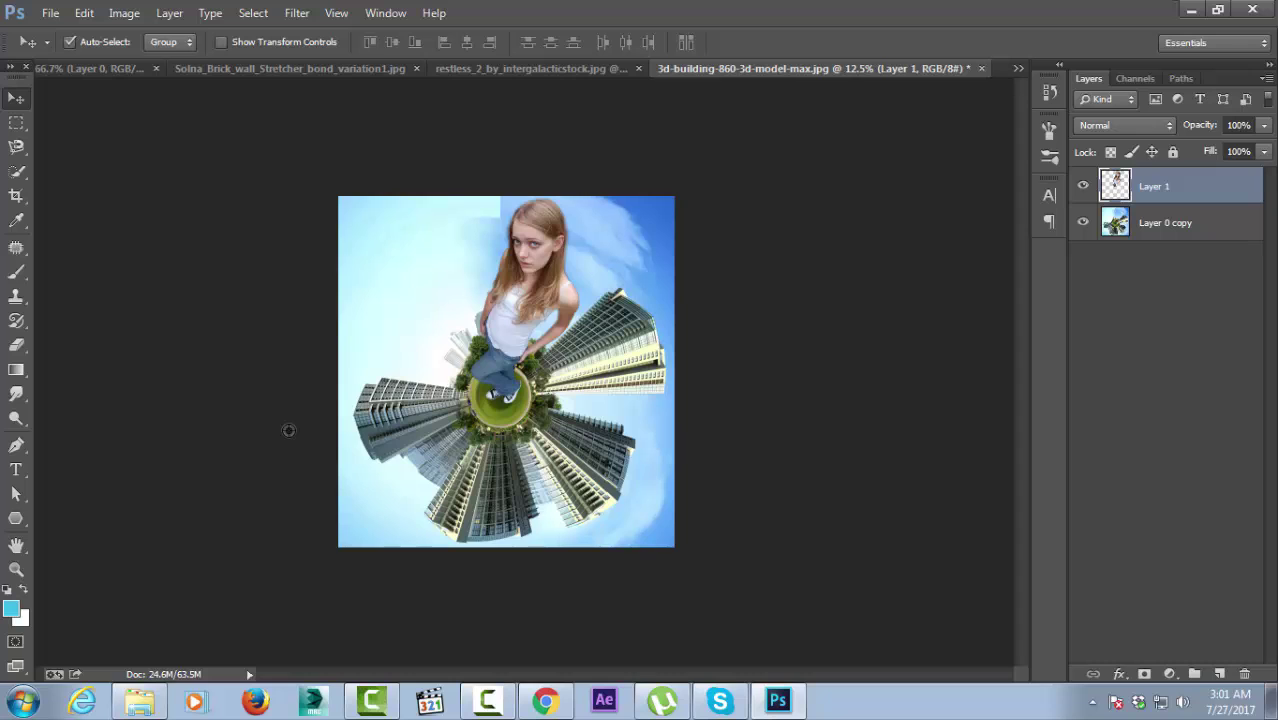
pyautogui.scroll(2, 288, 430)
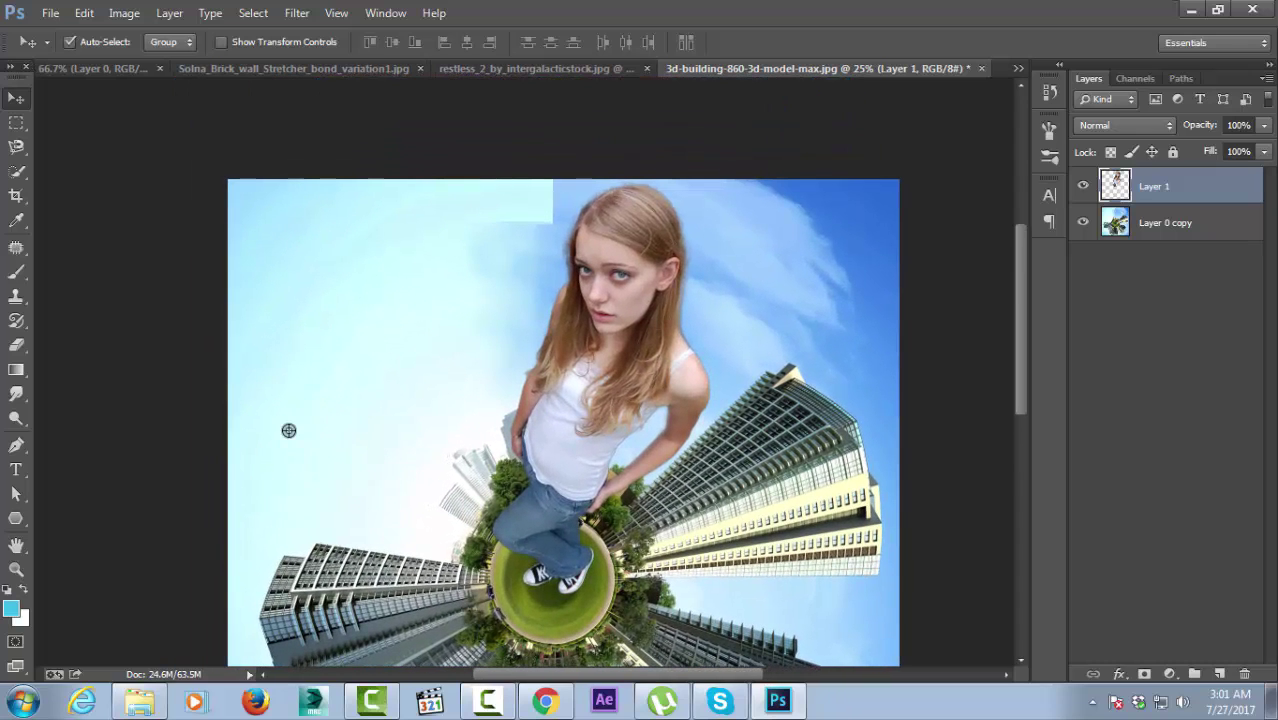
# Hide the girl and clone blue sky over the pale patch at the top of Layer 0 copy.
pyautogui.click(288, 430)
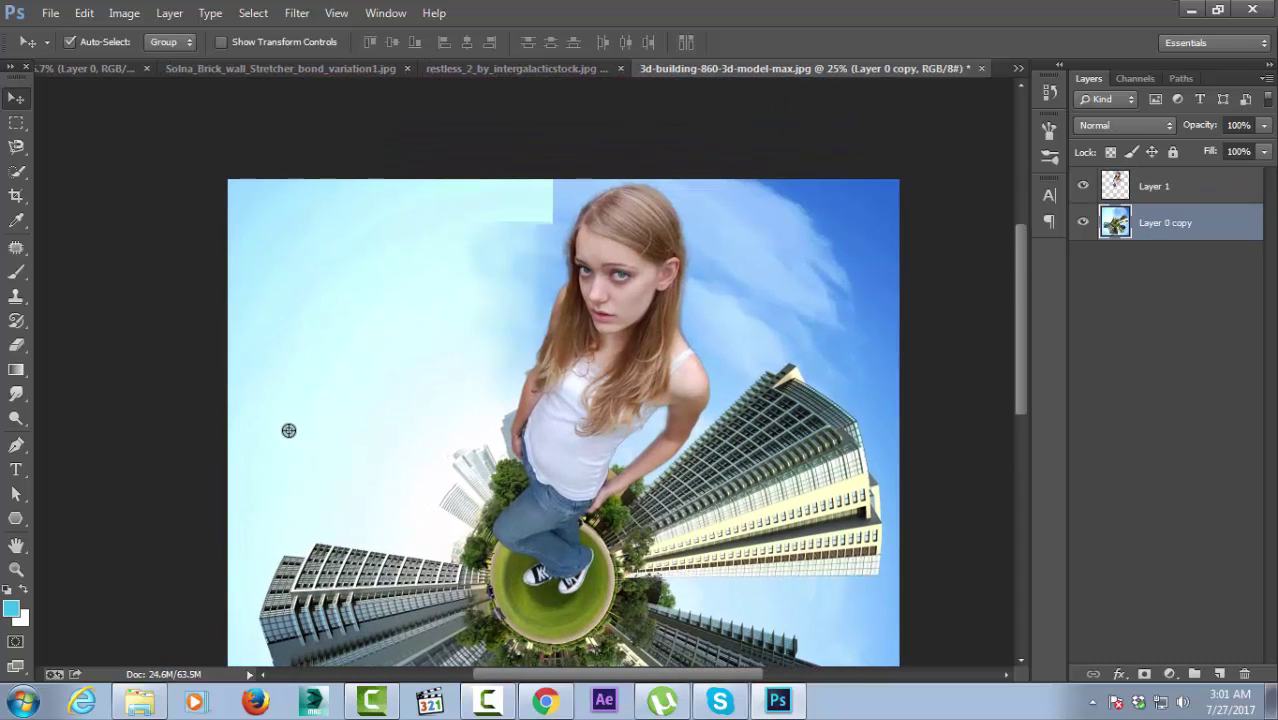
pyautogui.hotkey('ctrl', ',')
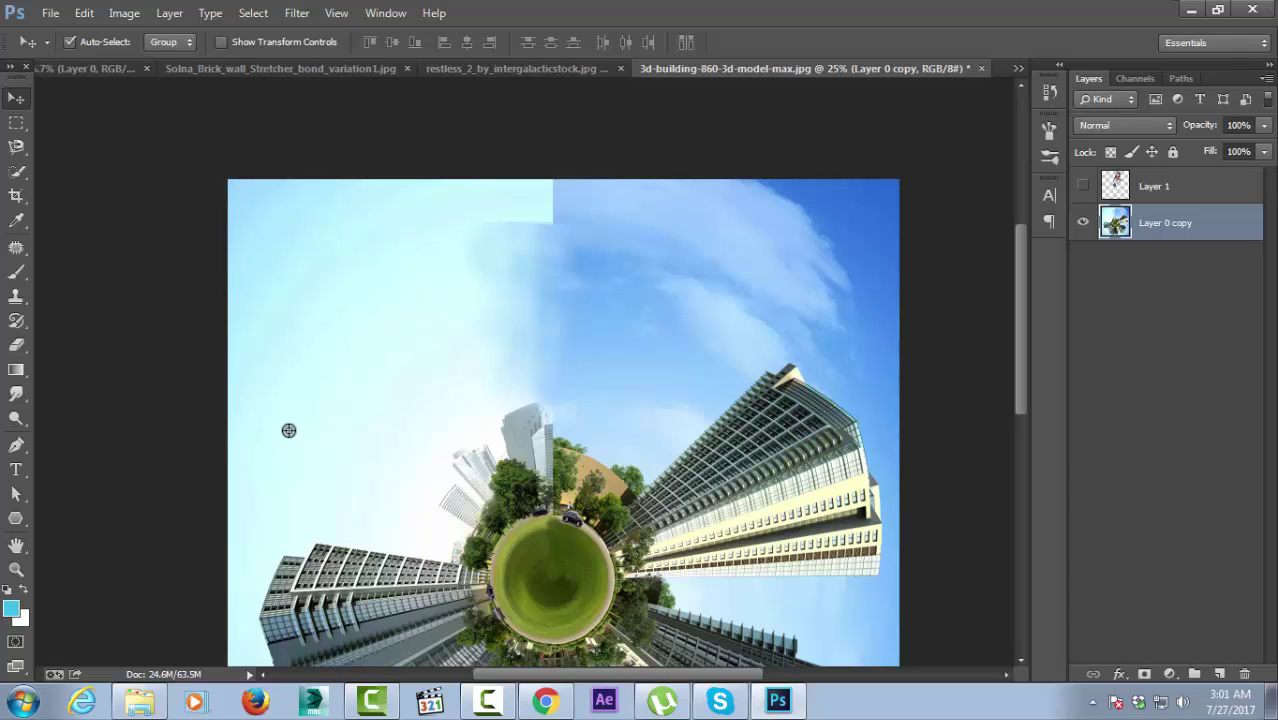
pyautogui.press('s')
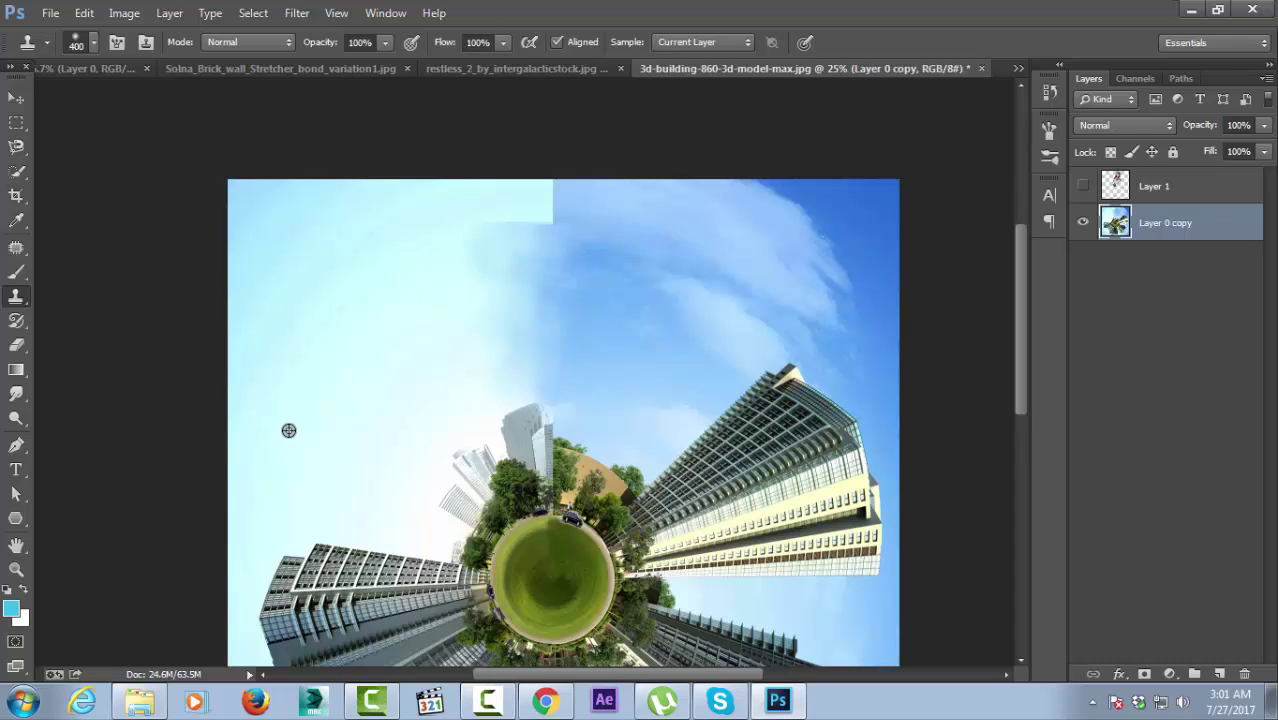
pyautogui.moveTo(560, 205); pyautogui.dragTo(506, 222)
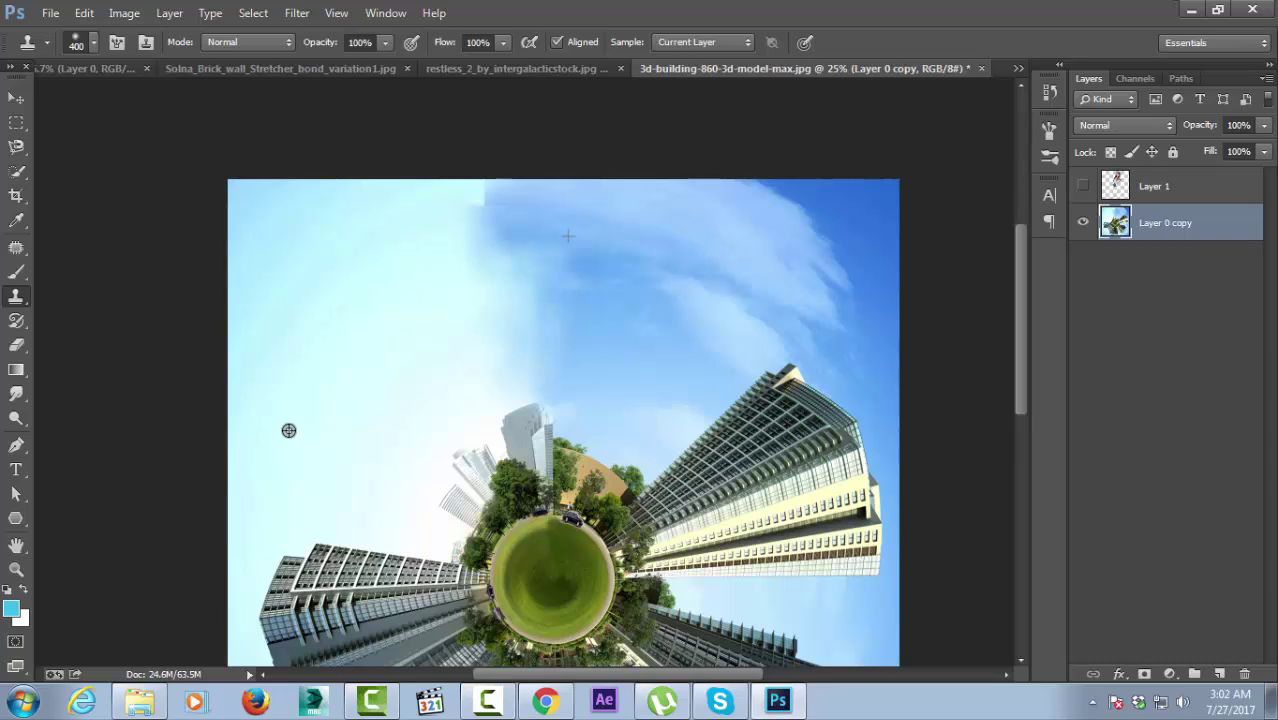
pyautogui.hotkey('ctrl', 'alt', 'z')
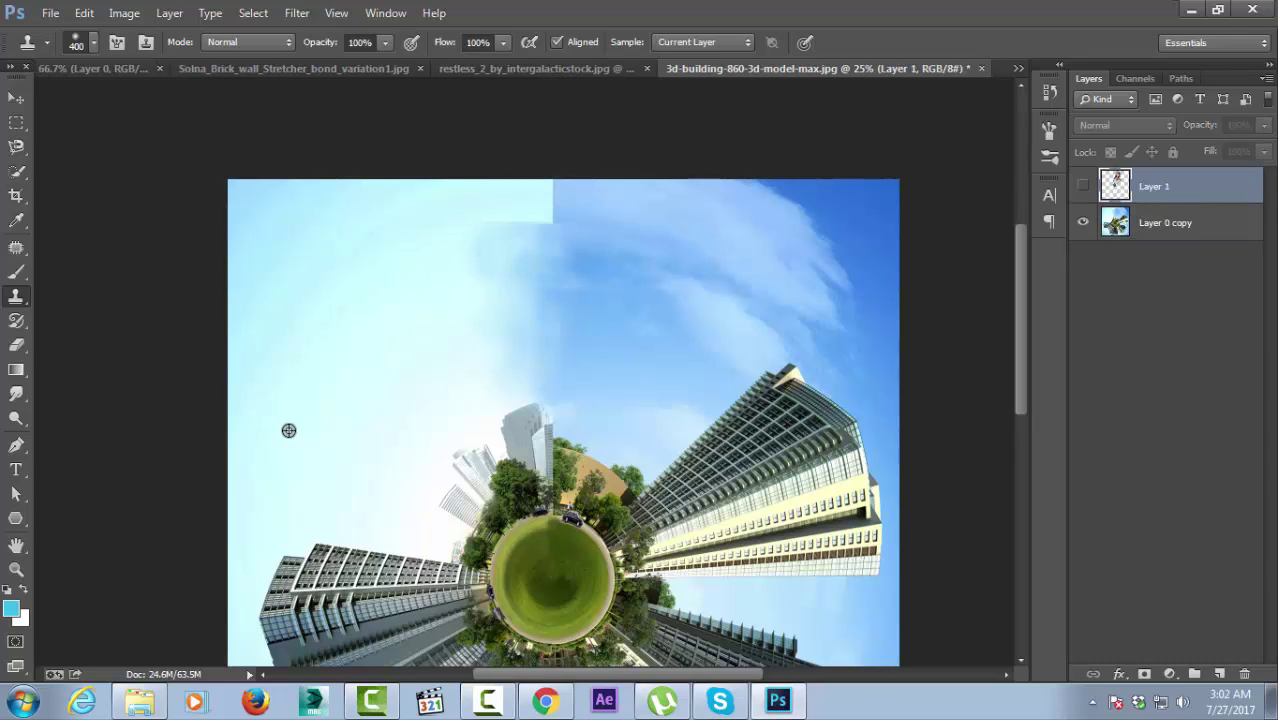
pyautogui.hotkey('alt', '[')
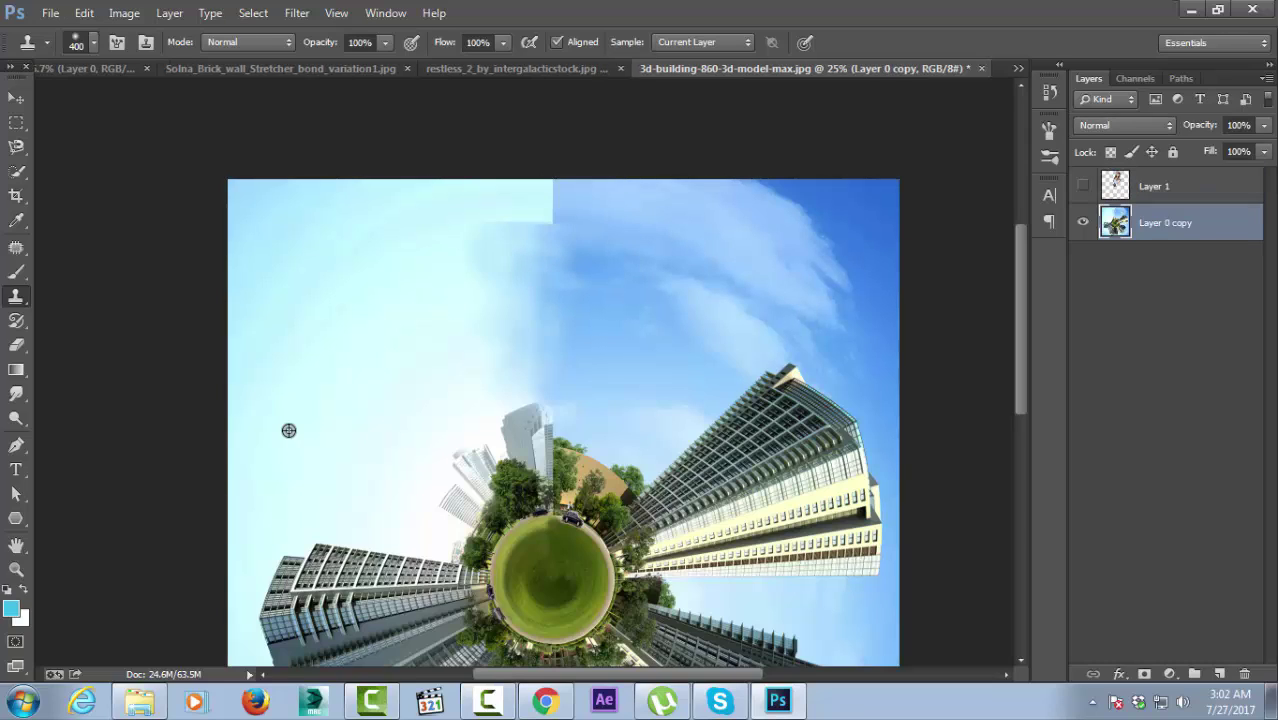
pyautogui.hotkey('ctrl', 'shift', 'z')
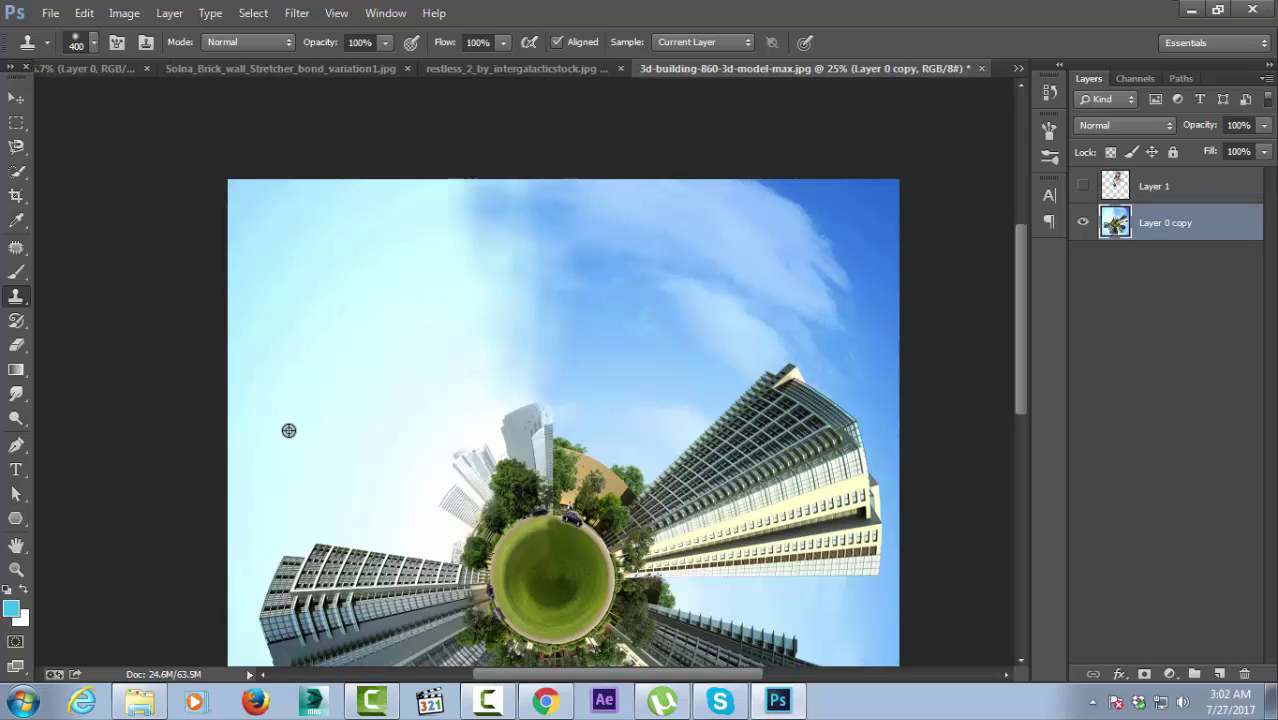
pyautogui.hotkey('ctrl', 'alt', 'z')
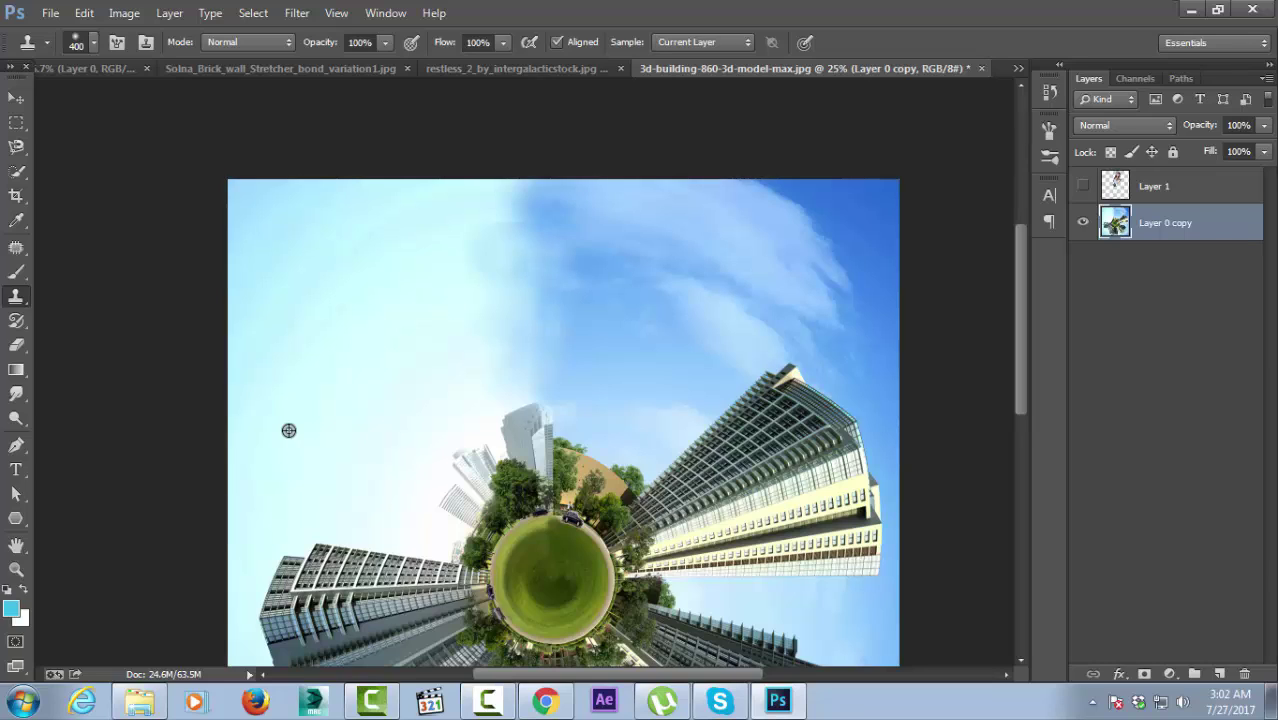
# Show the girl layer again, zoom out to the whole image, and make Layer 1 active.
pyautogui.click(1083, 186)
pyautogui.press('z')
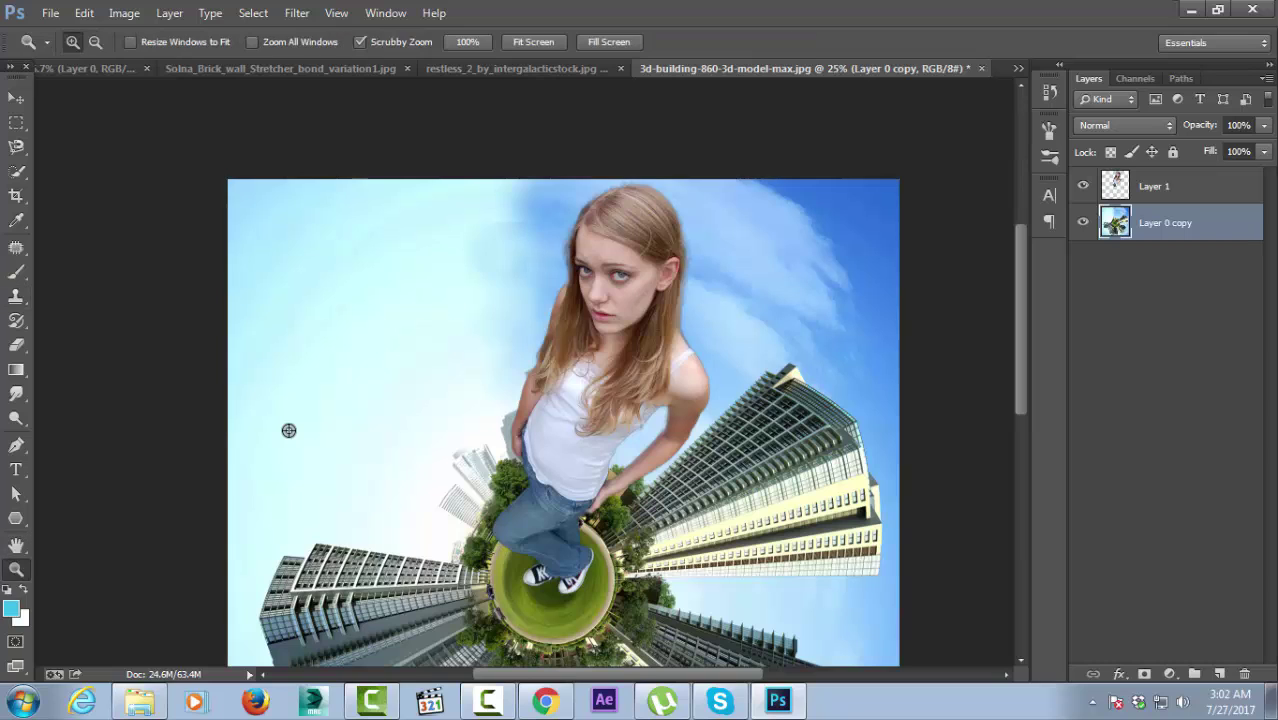
pyautogui.press('alt')
pyautogui.keyDown('alt'); pyautogui.click(288, 430); pyautogui.keyUp('alt')
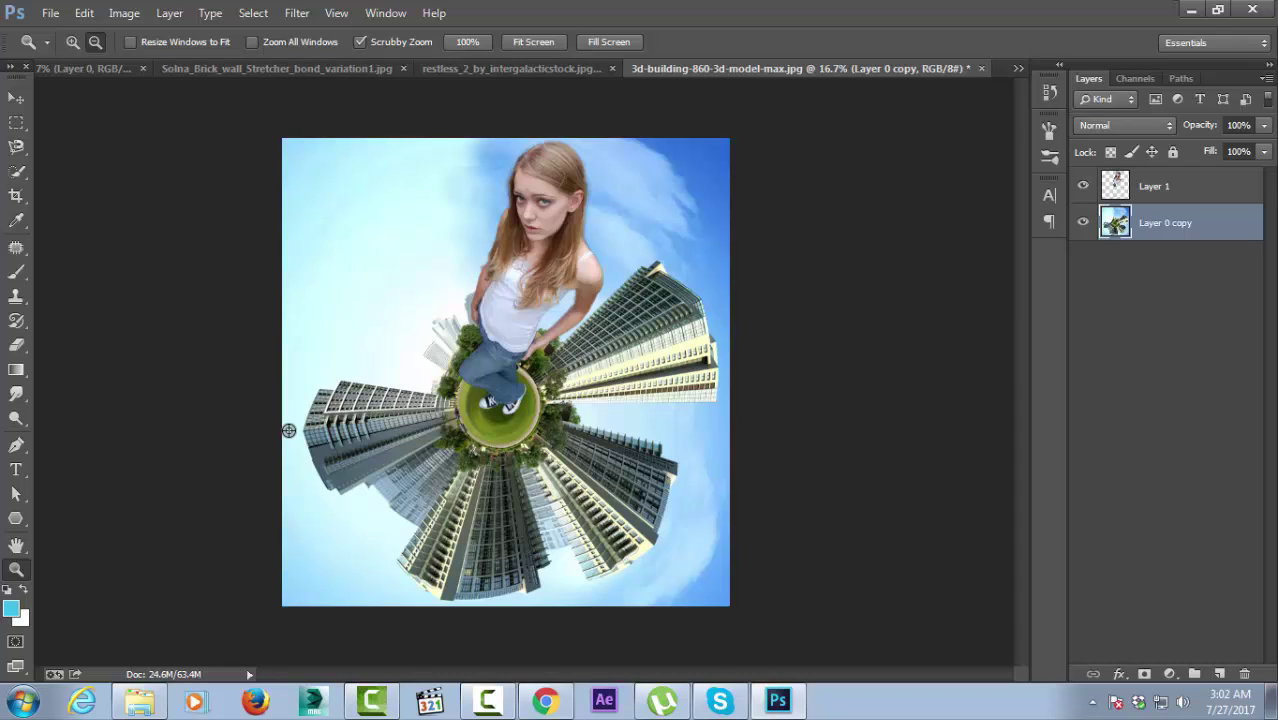
pyautogui.hotkey('alt', ']')
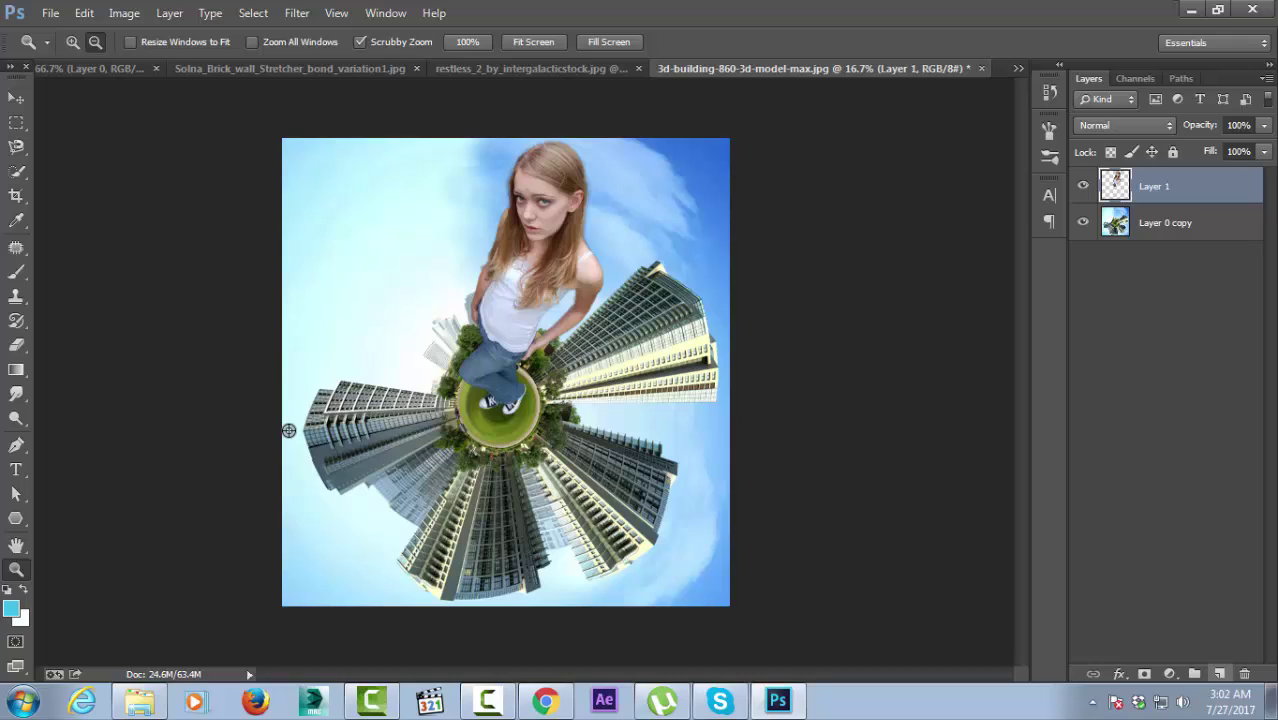
# Add a new Layer 2 above the girl and brush solid black over the entire canvas.
pyautogui.hotkey('ctrl', 'shift', 'alt', 'n')
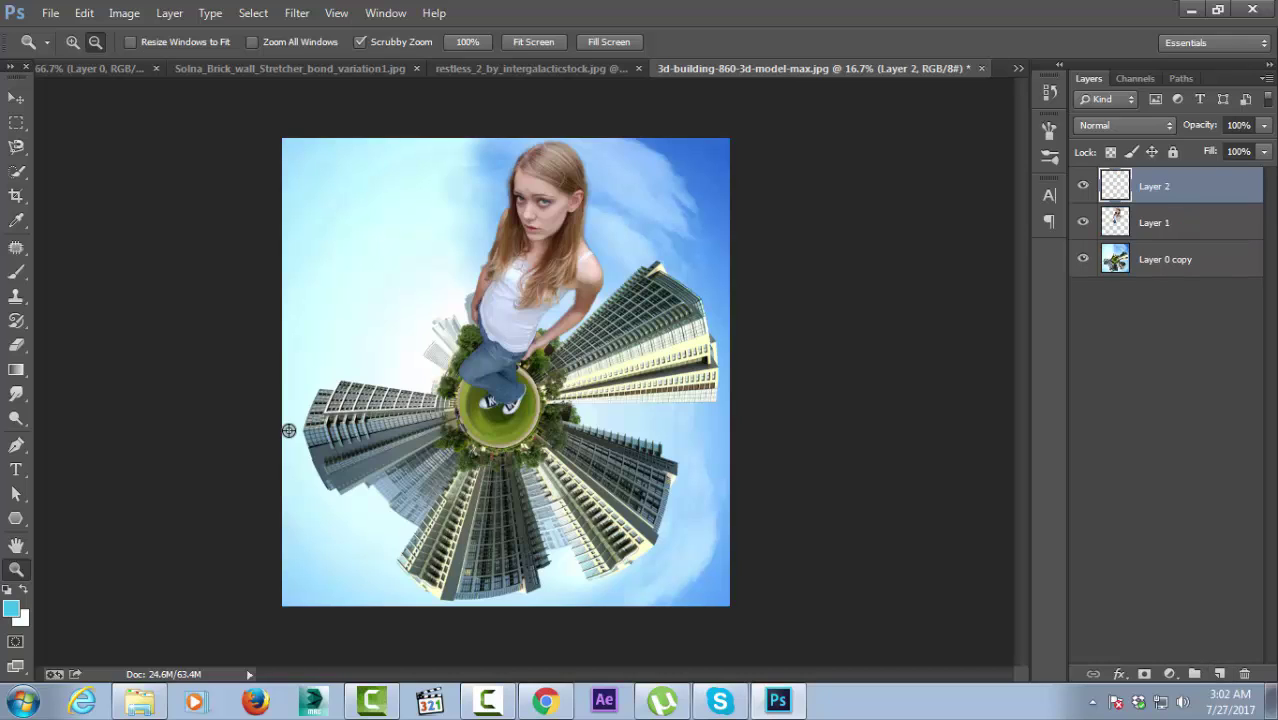
pyautogui.press('d')
pyautogui.press('b')
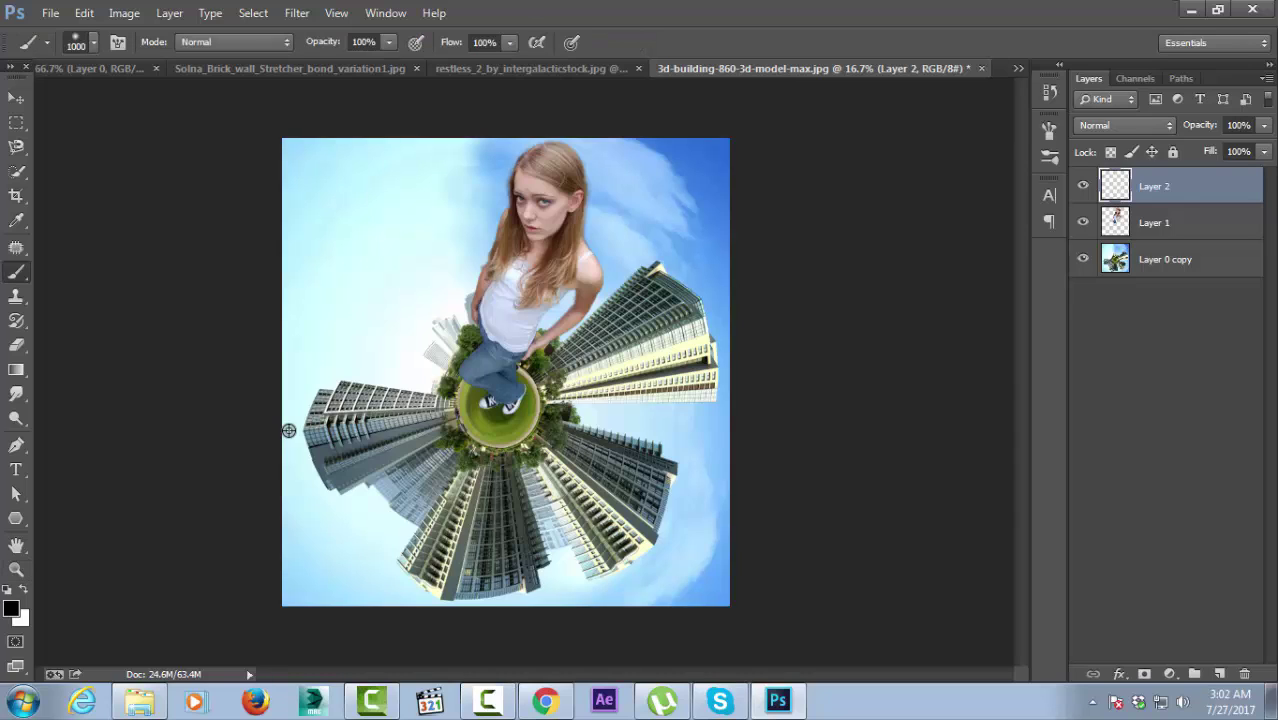
pyautogui.moveTo(700, 165)
pyautogui.mouseDown()
pyautogui.moveTo(380, 180)
pyautogui.moveTo(310, 200)
pyautogui.moveTo(320, 260)
pyautogui.mouseUp()
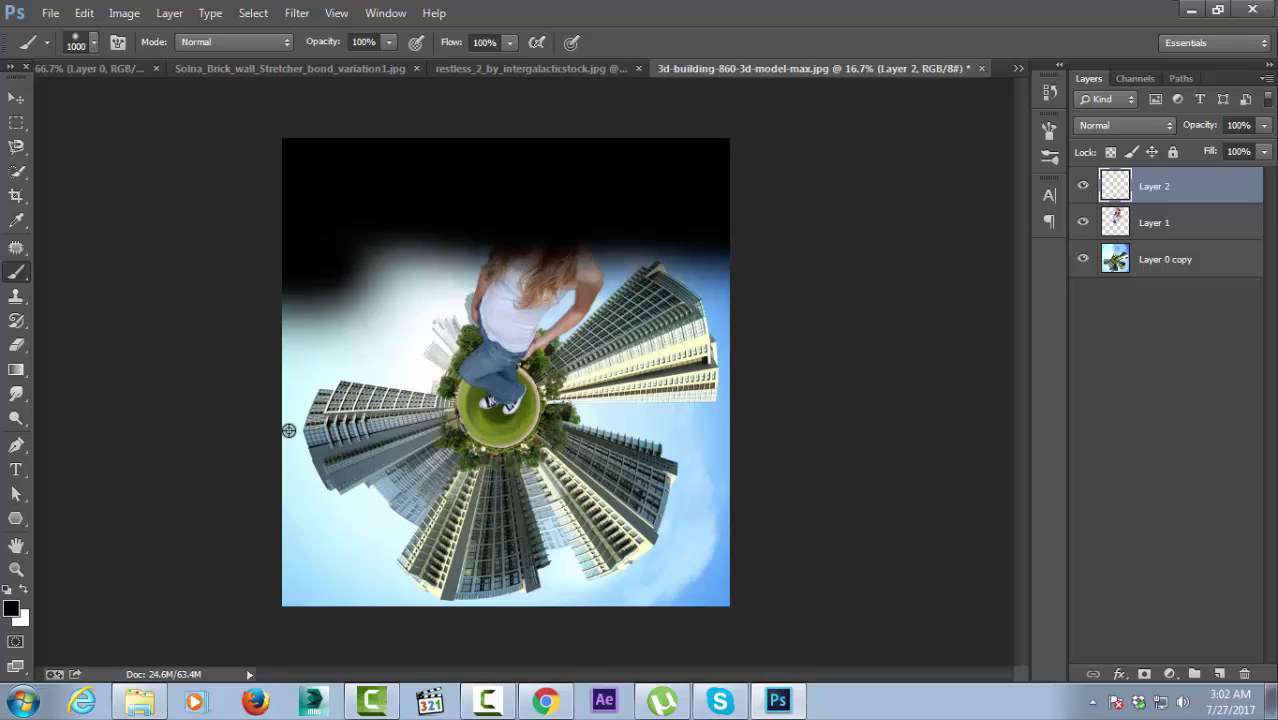
pyautogui.moveTo(400, 300)
pyautogui.mouseDown()
pyautogui.moveTo(660, 320)
pyautogui.moveTo(320, 360)
pyautogui.moveTo(700, 390)
pyautogui.moveTo(320, 430)
pyautogui.mouseUp()
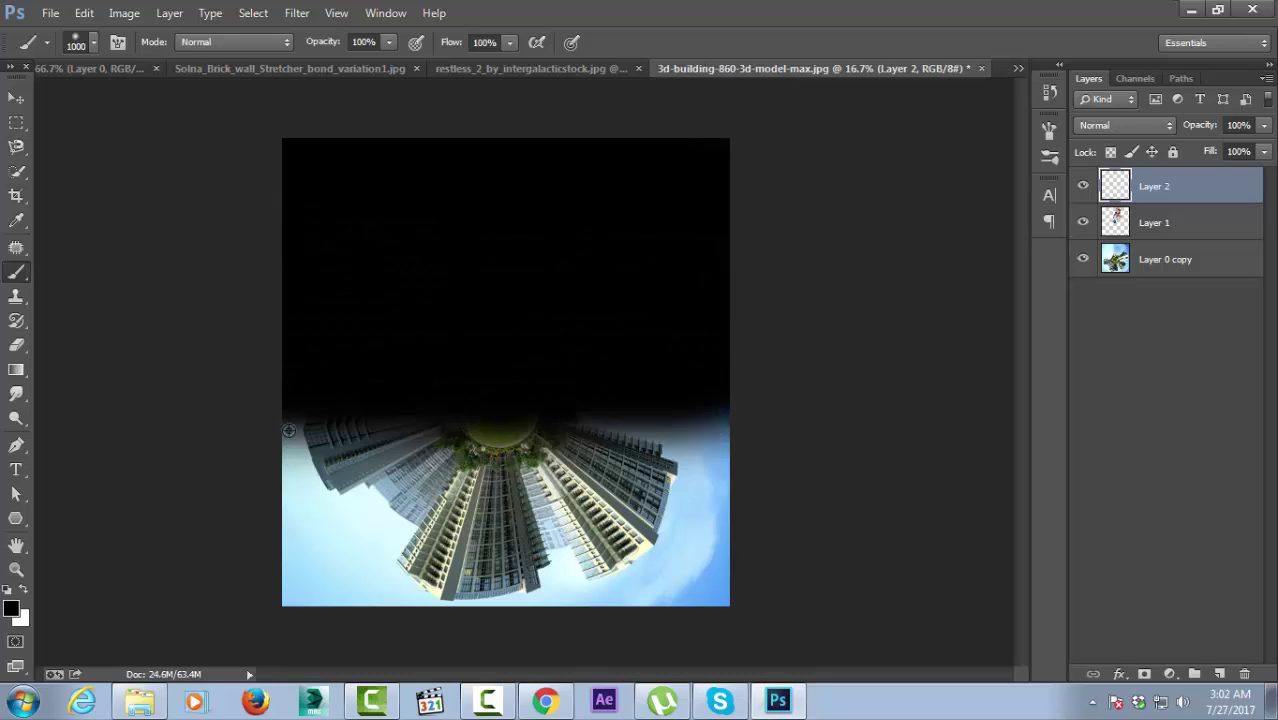
pyautogui.moveTo(700, 450); pyautogui.dragTo(320, 480)
pyautogui.moveTo(700, 500); pyautogui.dragTo(320, 530)
pyautogui.moveTo(700, 550); pyautogui.dragTo(320, 570)
pyautogui.moveTo(700, 580); pyautogui.dragTo(400, 590)
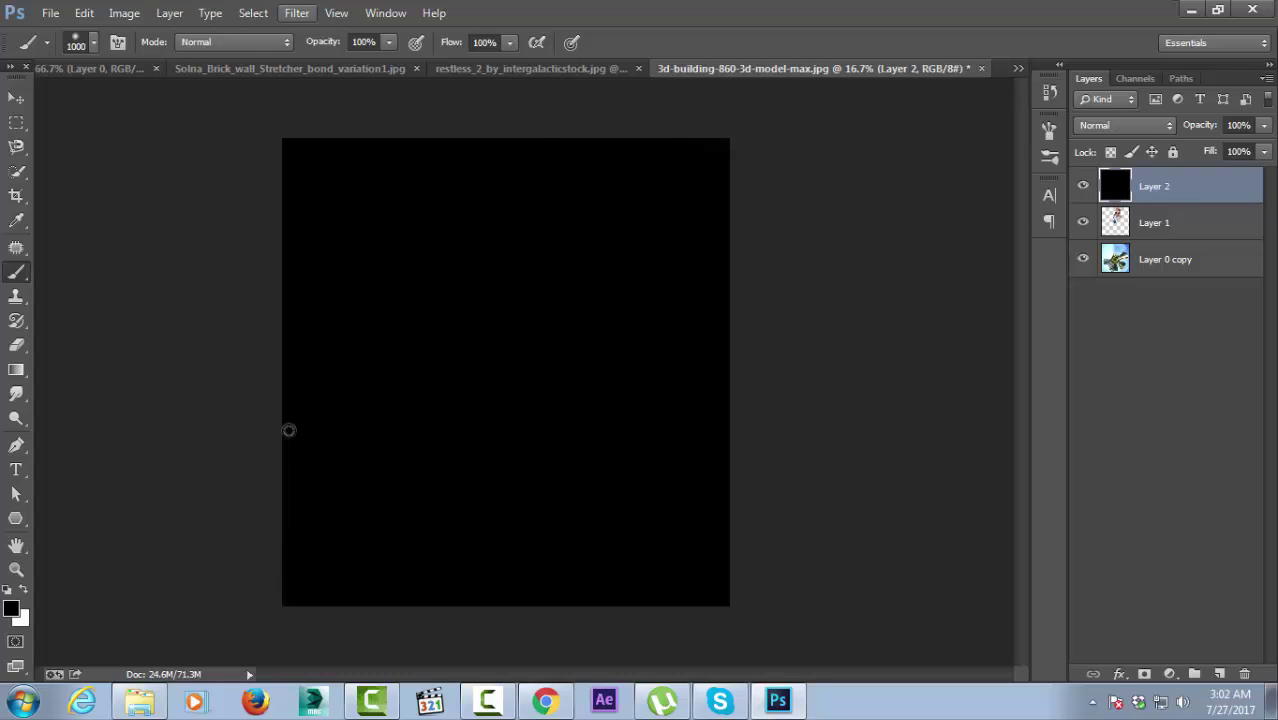
pyautogui.click(296, 13)
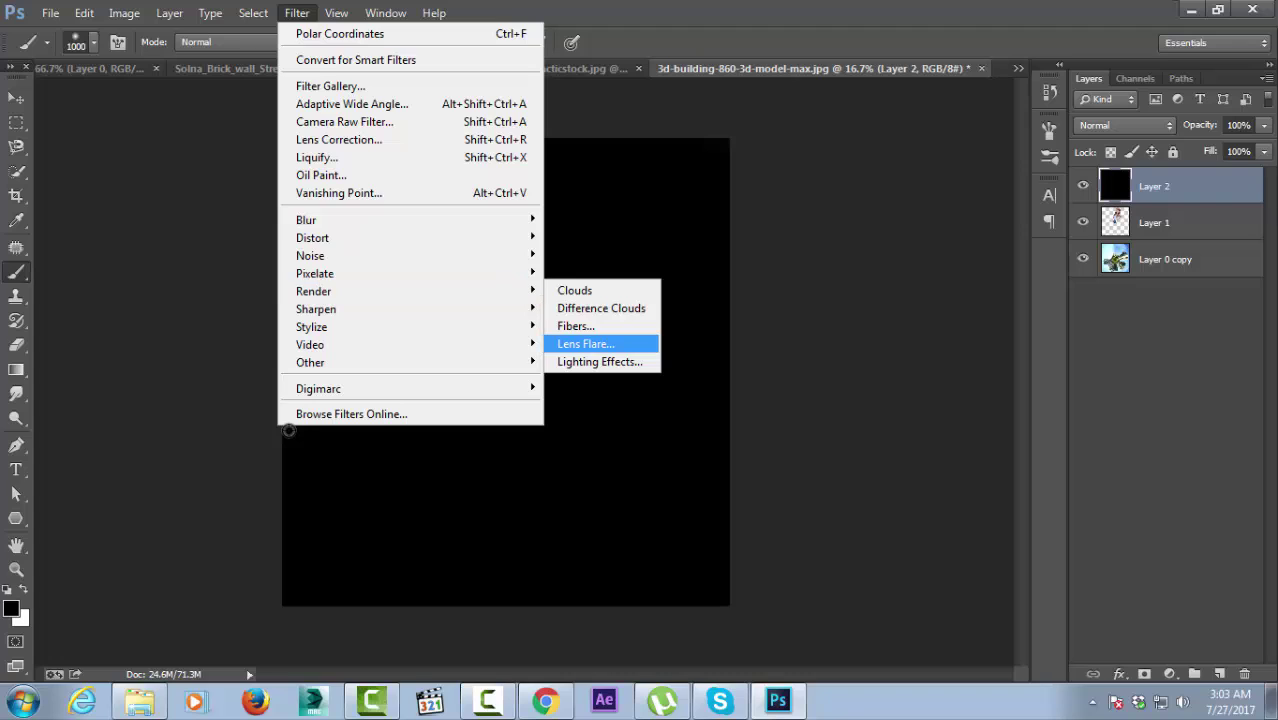
# Apply a Lens Flare with the 105mm Prime lens at 129% brightness to black Layer 2.
pyautogui.press('Return')
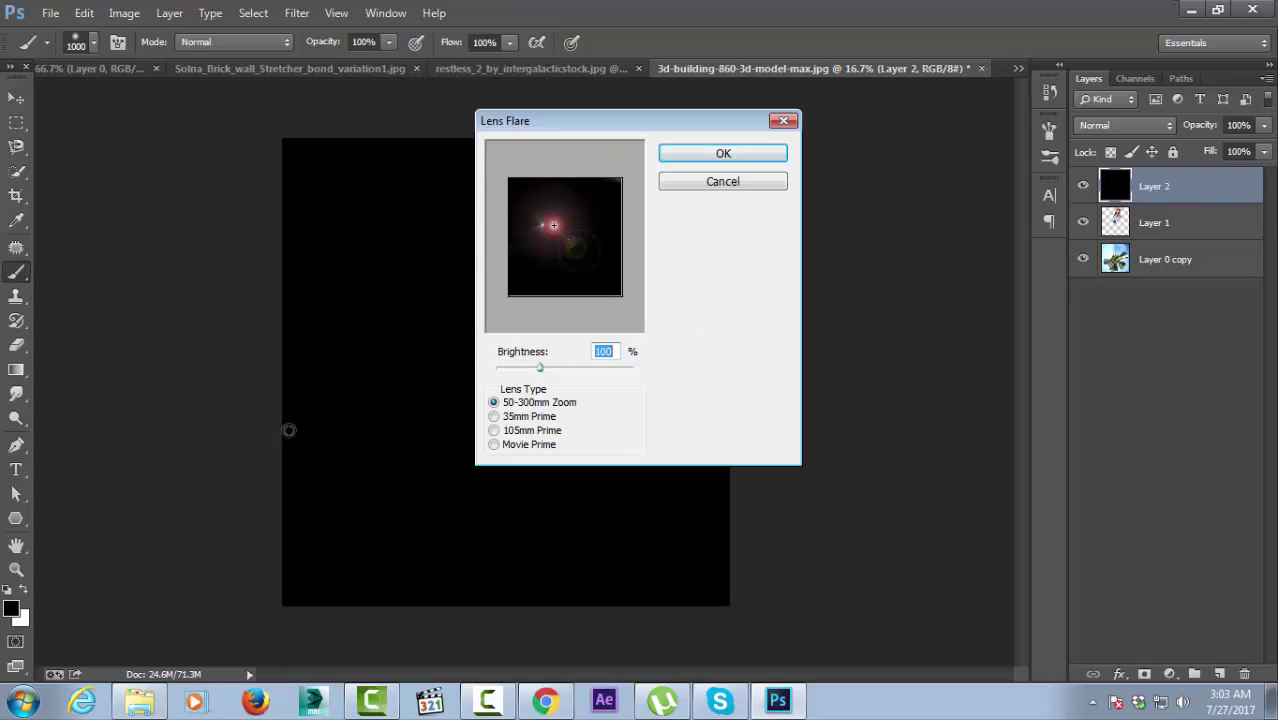
pyautogui.press('Tab')
pyautogui.press('Down')
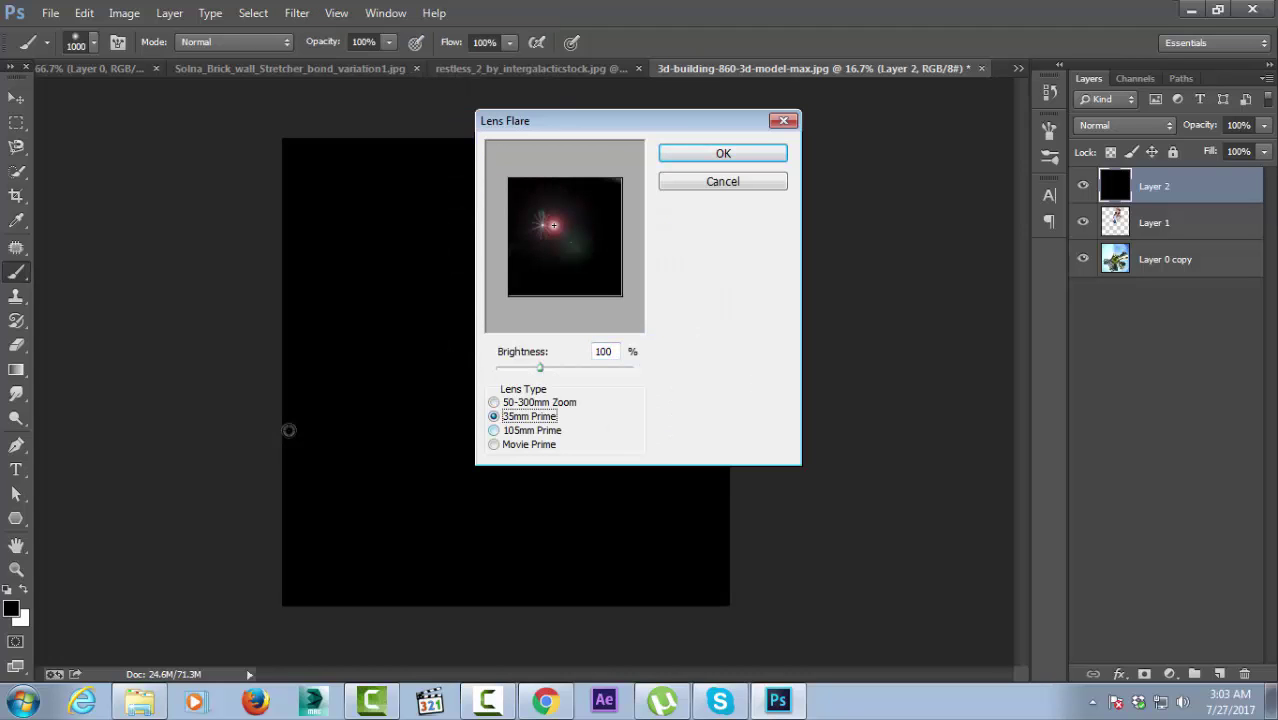
pyautogui.press('Down')
pyautogui.press('Down')
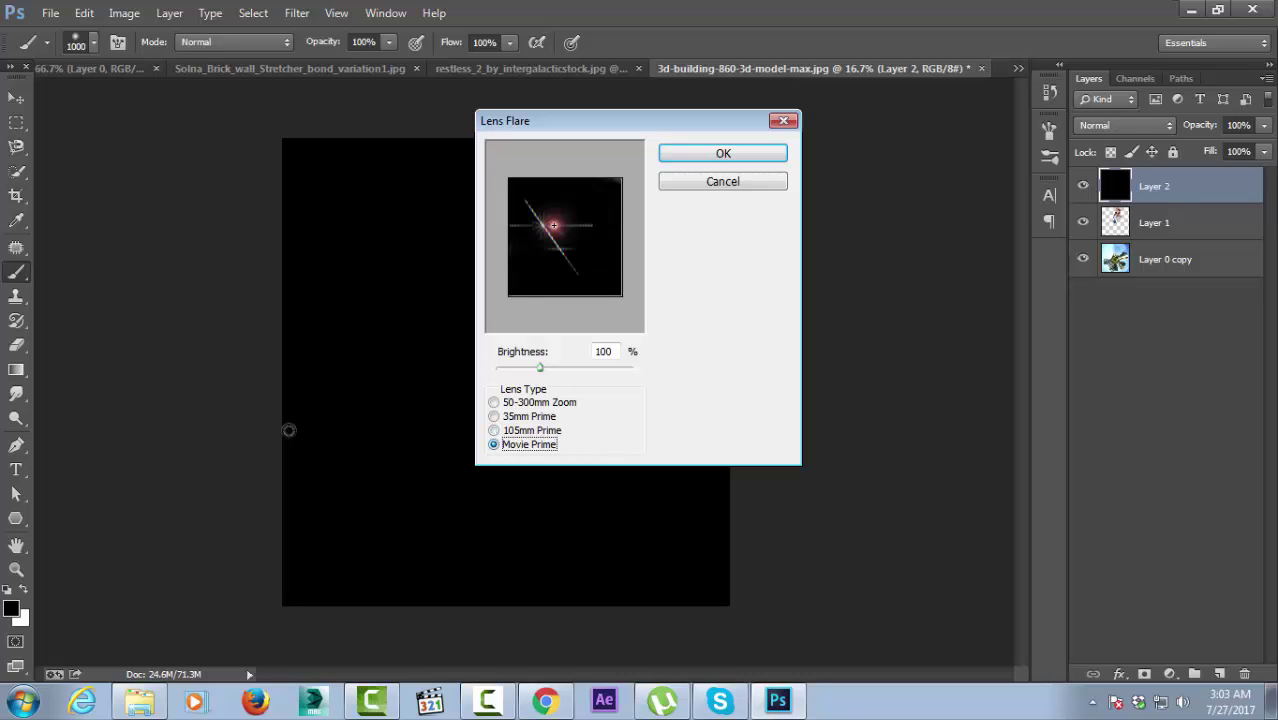
pyautogui.press('Up')
pyautogui.hotkey('shift', 'Tab')
pyautogui.hotkey('shift', 'Up')
pyautogui.hotkey('shift', 'Up')
pyautogui.hotkey('shift', 'Up')
pyautogui.press('Up')
pyautogui.press('Up')
pyautogui.press('Up')
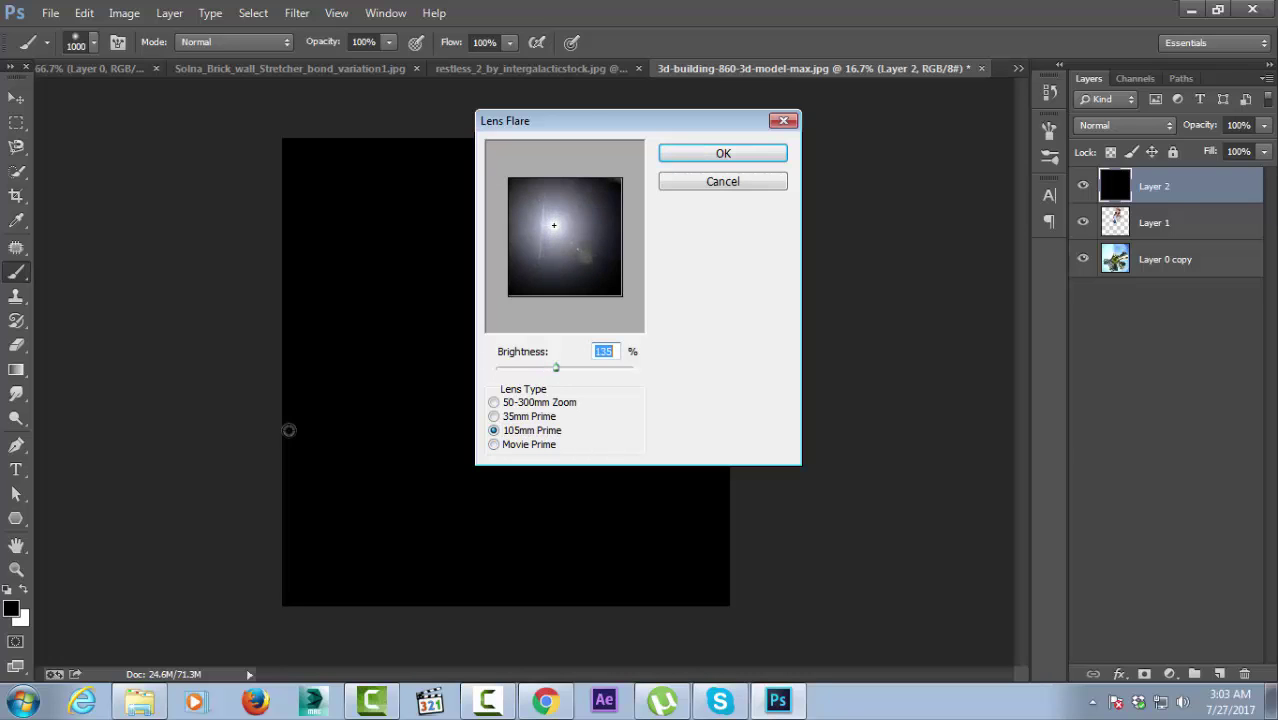
pyautogui.press('Down')
pyautogui.press('Down')
pyautogui.press('Down')
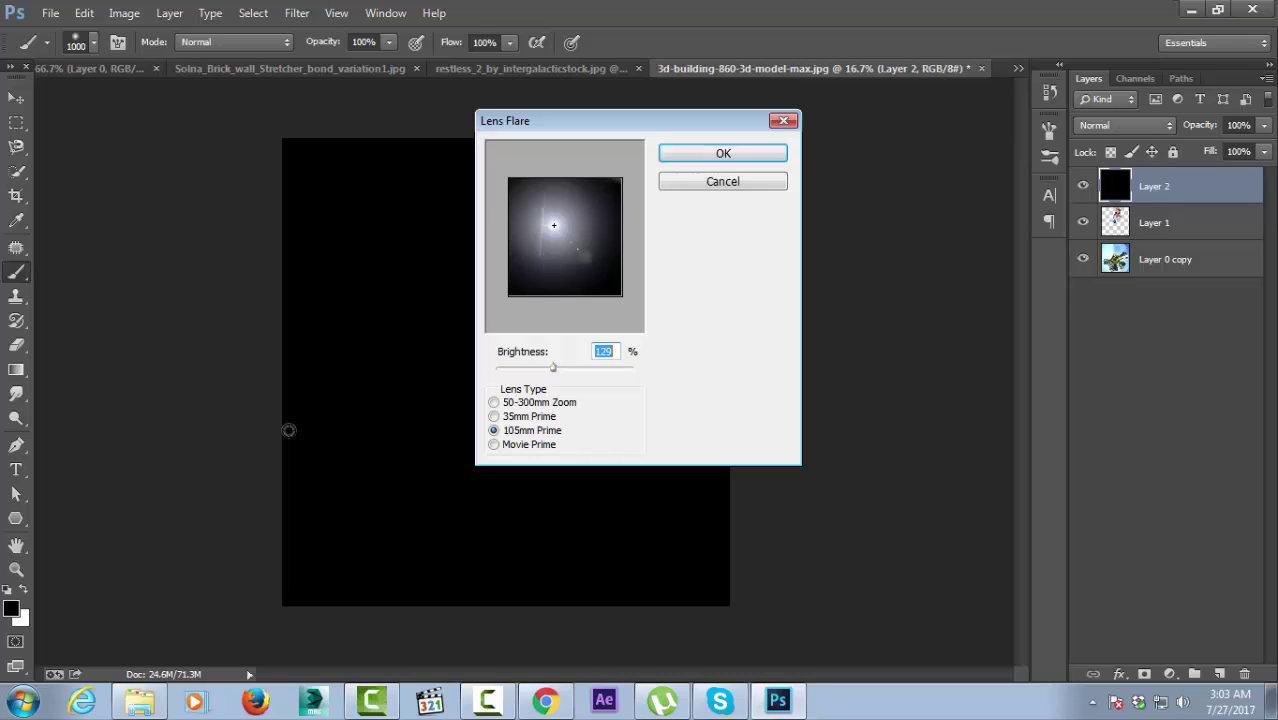
pyautogui.press('Return')
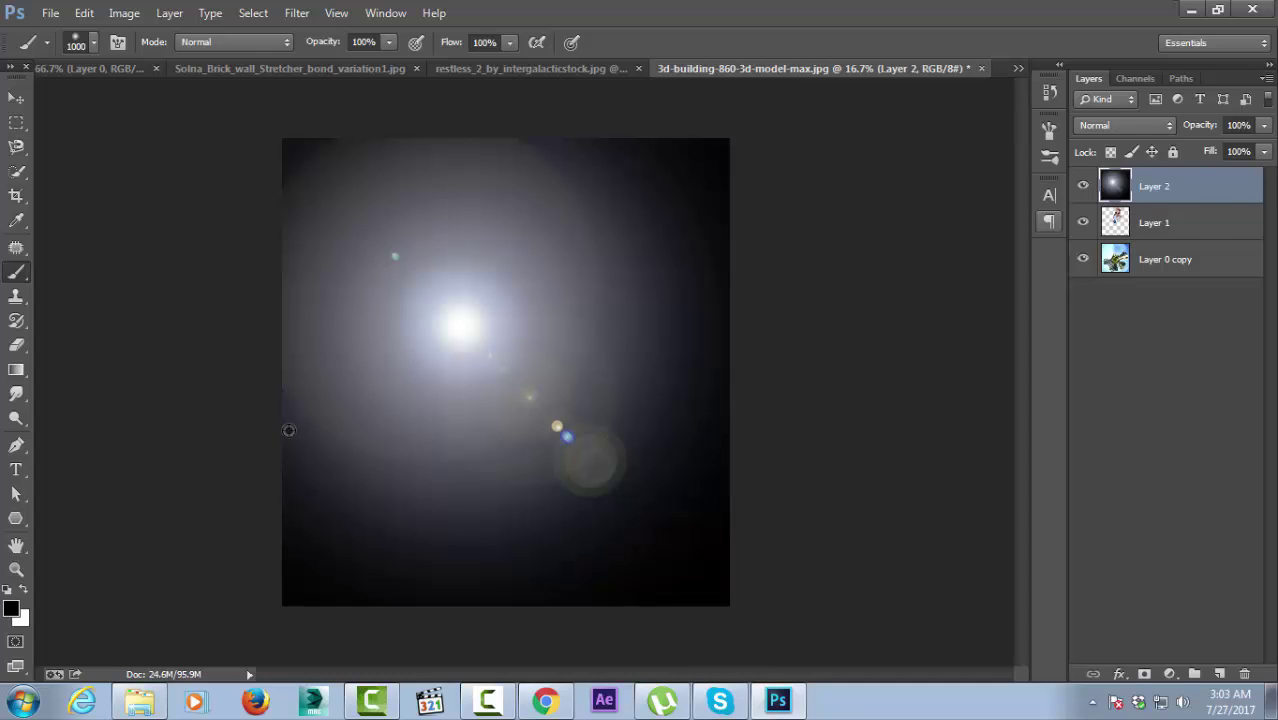
# Set Layer 2's blend mode to Lighten after briefly trying Screen.
pyautogui.hotkey('shift', 'alt', 'g')
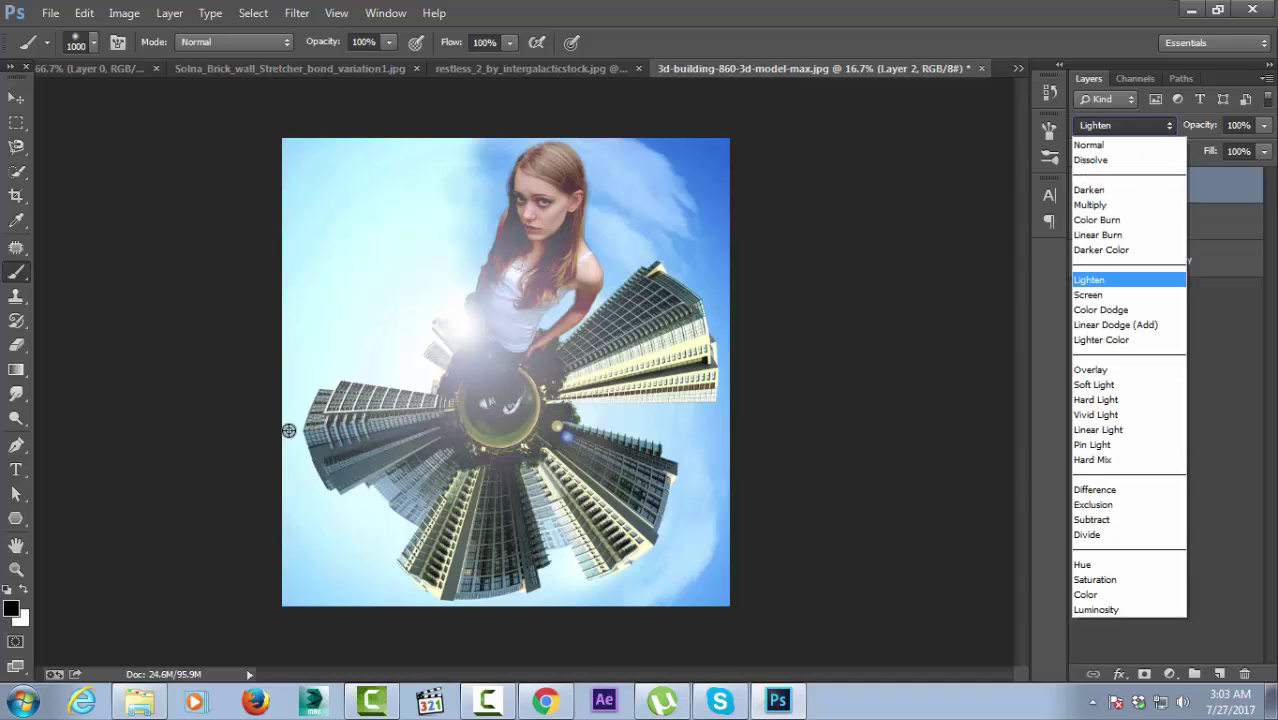
pyautogui.hotkey('shift', 'alt', 's')
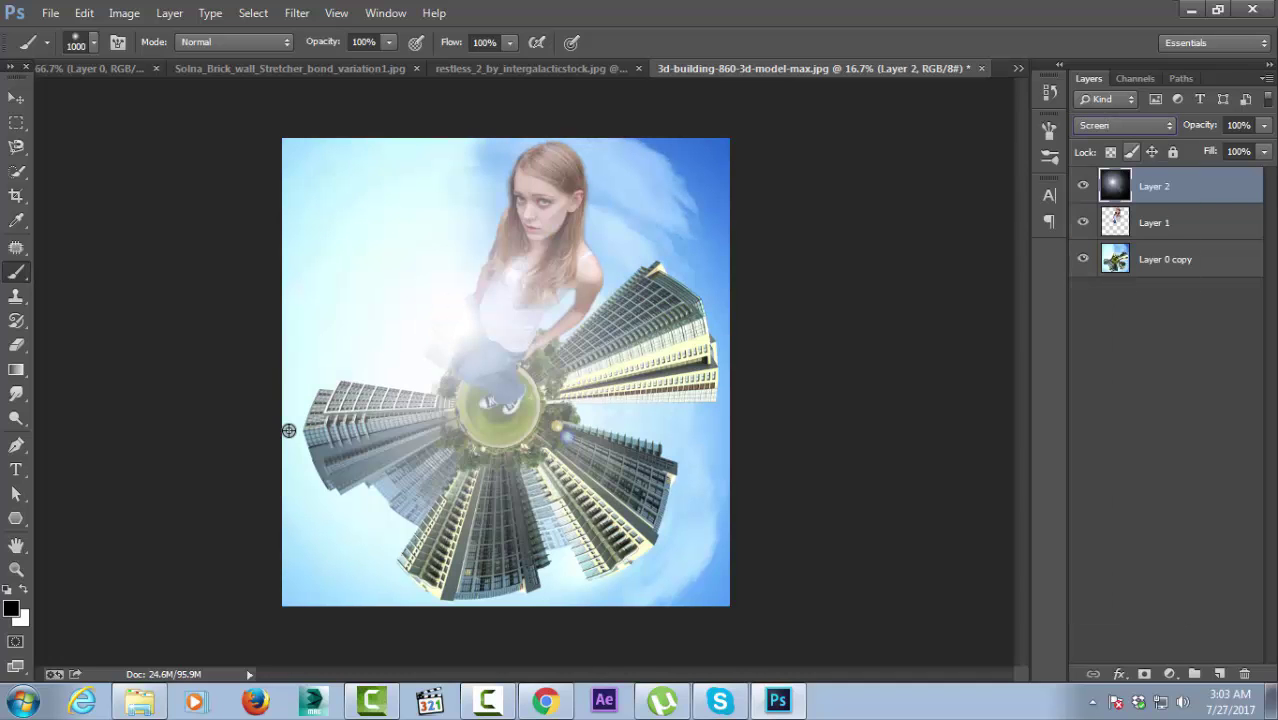
pyautogui.click(1125, 125)
pyautogui.press('Up')
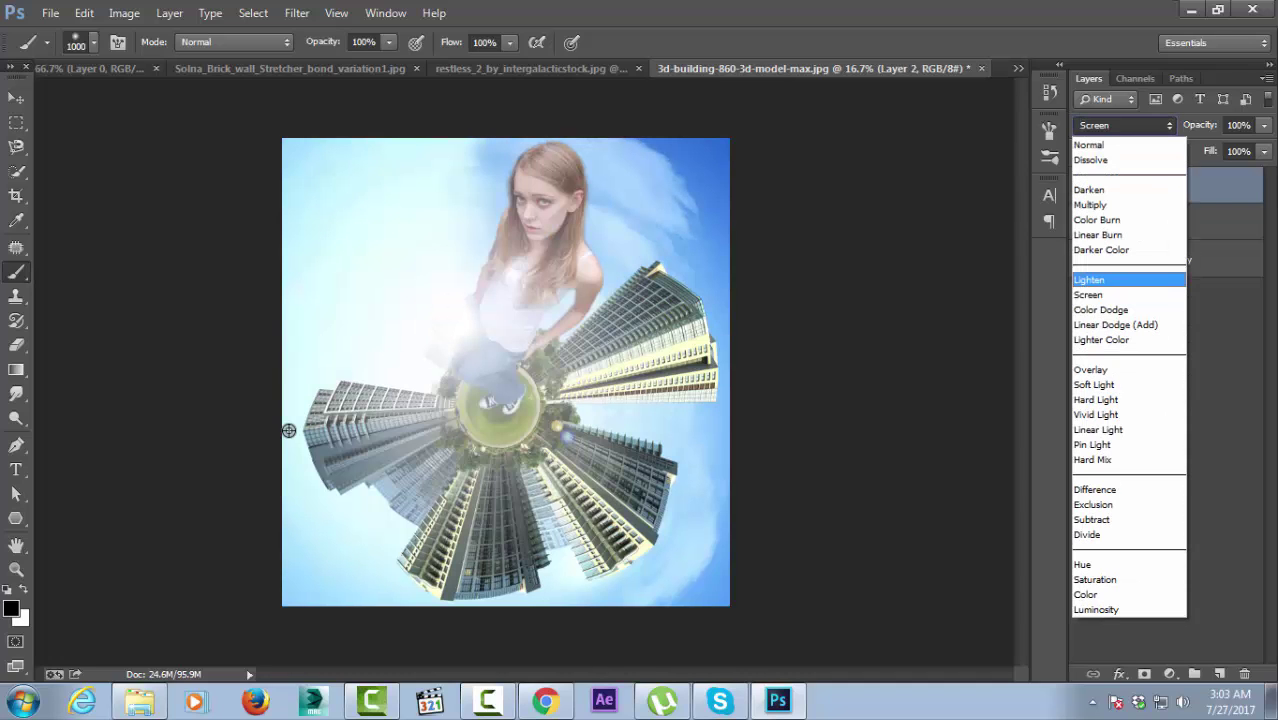
pyautogui.press('Return')
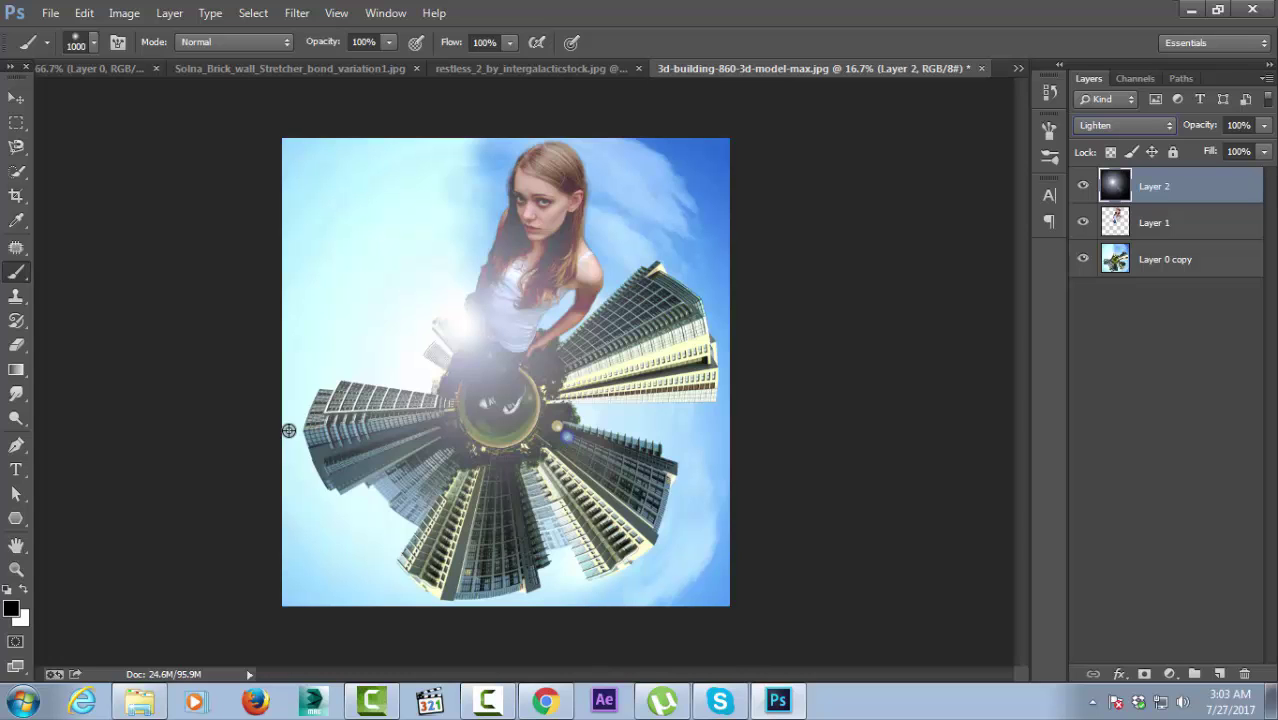
pyautogui.hotkey('alt', 'e')
# Free-transform the flare to about 79% and move its glow near the girl's waist, then commit.
pyautogui.press('Down')
pyautogui.press('Down')
pyautogui.press('Down')
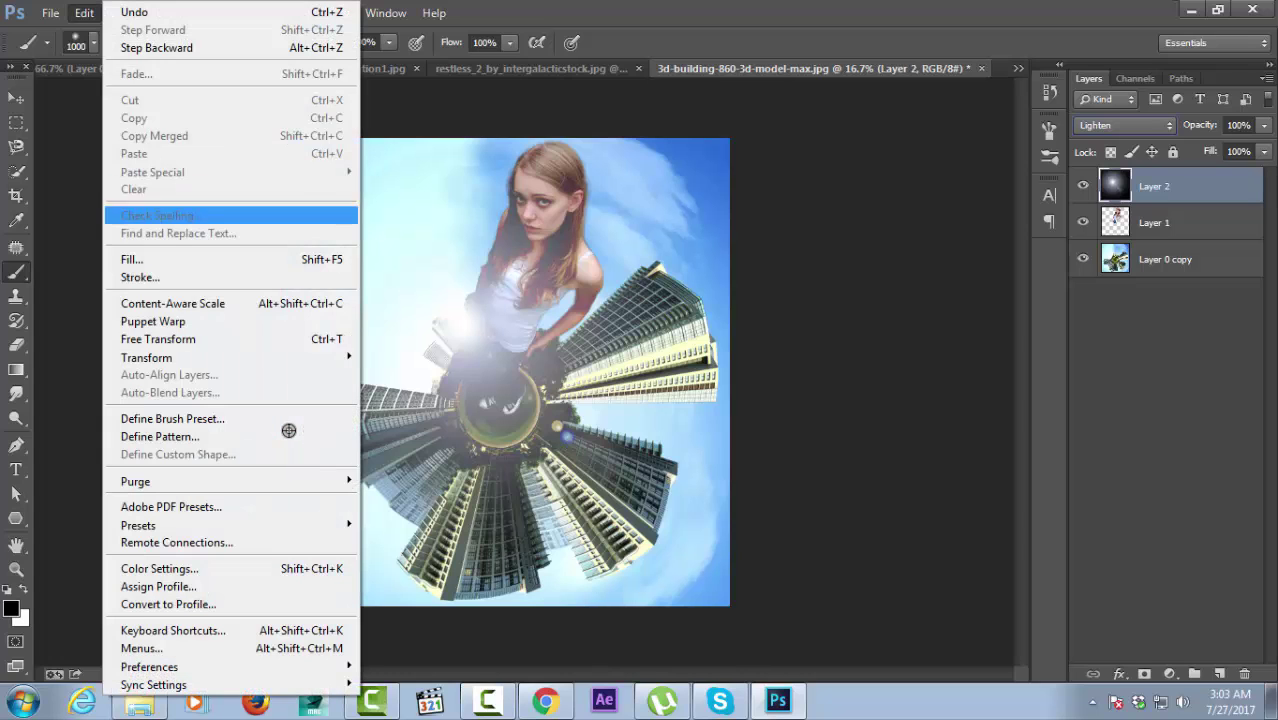
pyautogui.press('Down')
pyautogui.press('Down')
pyautogui.press('Down')
pyautogui.press('Return')
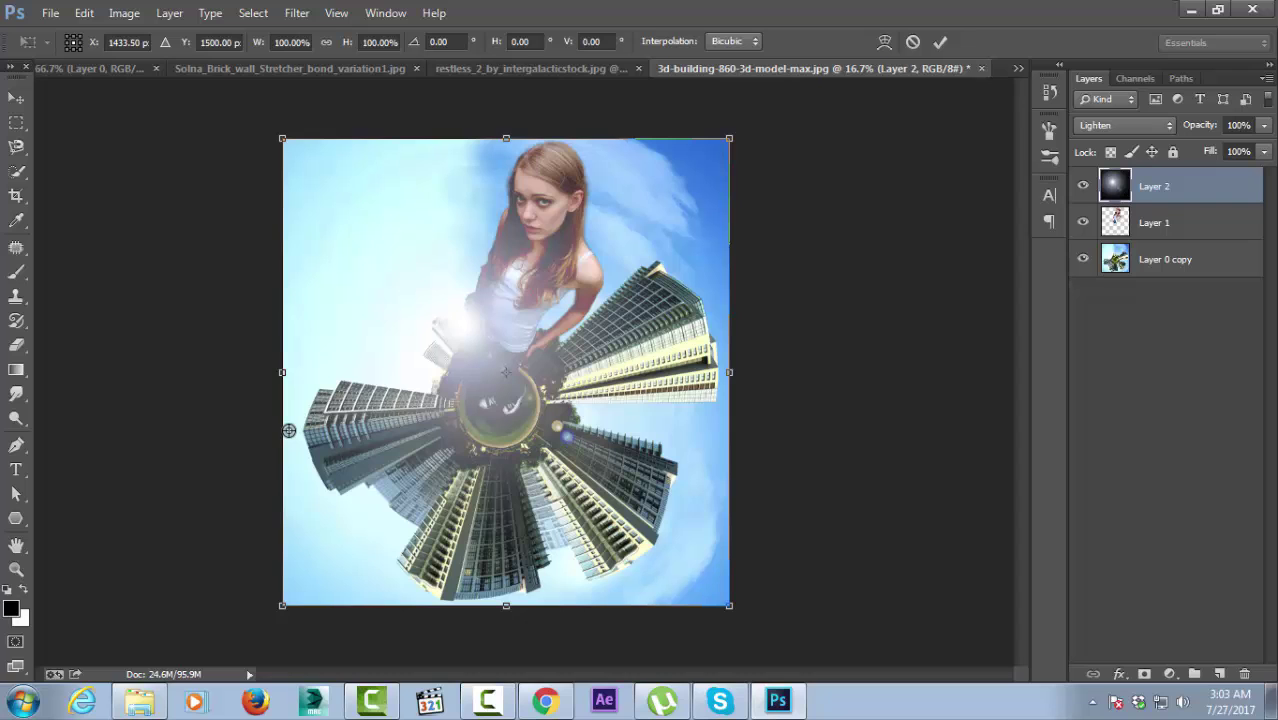
pyautogui.moveTo(729, 138)
pyautogui.mouseDown()
pyautogui.moveTo(736, 125)
pyautogui.moveTo(701, 140)
pyautogui.moveTo(667, 204)
pyautogui.mouseUp()
pyautogui.moveTo(556, 336)
pyautogui.mouseDown()
pyautogui.moveTo(491, 299)
pyautogui.moveTo(502, 279)
pyautogui.mouseUp()
pyautogui.moveTo(596, 138); pyautogui.dragTo(636, 97)
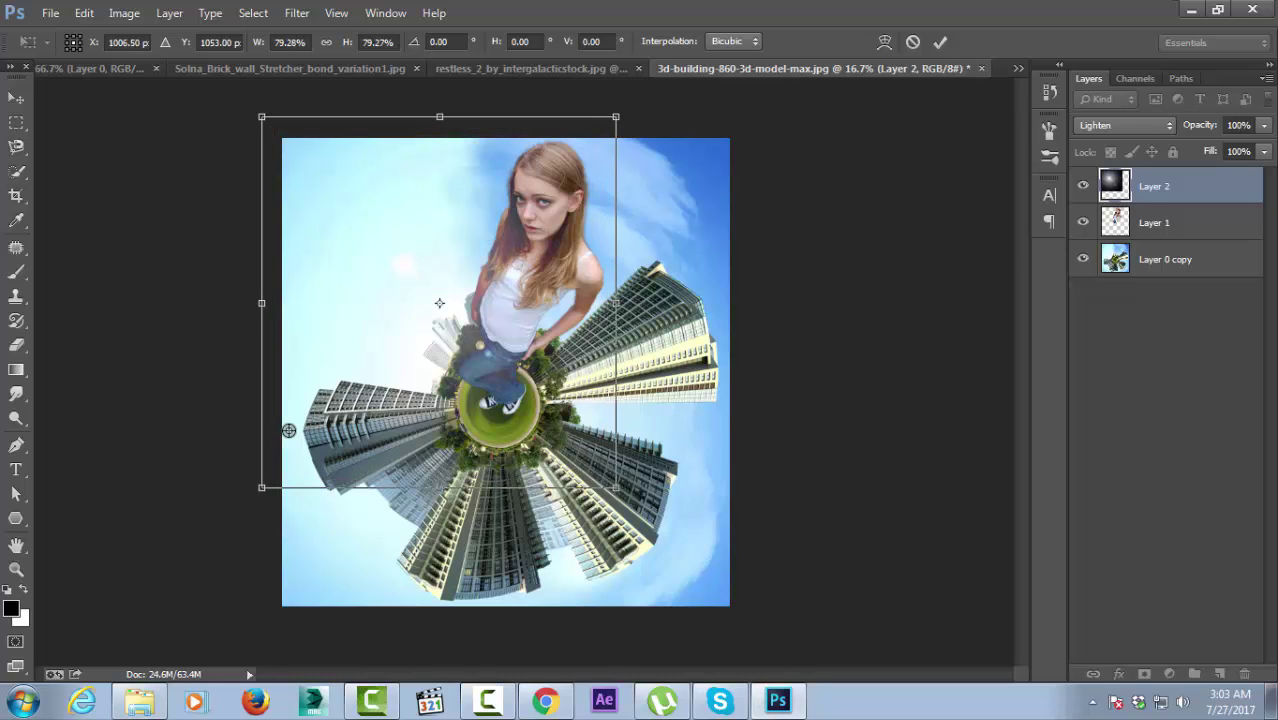
pyautogui.moveTo(516, 162); pyautogui.dragTo(514, 202)
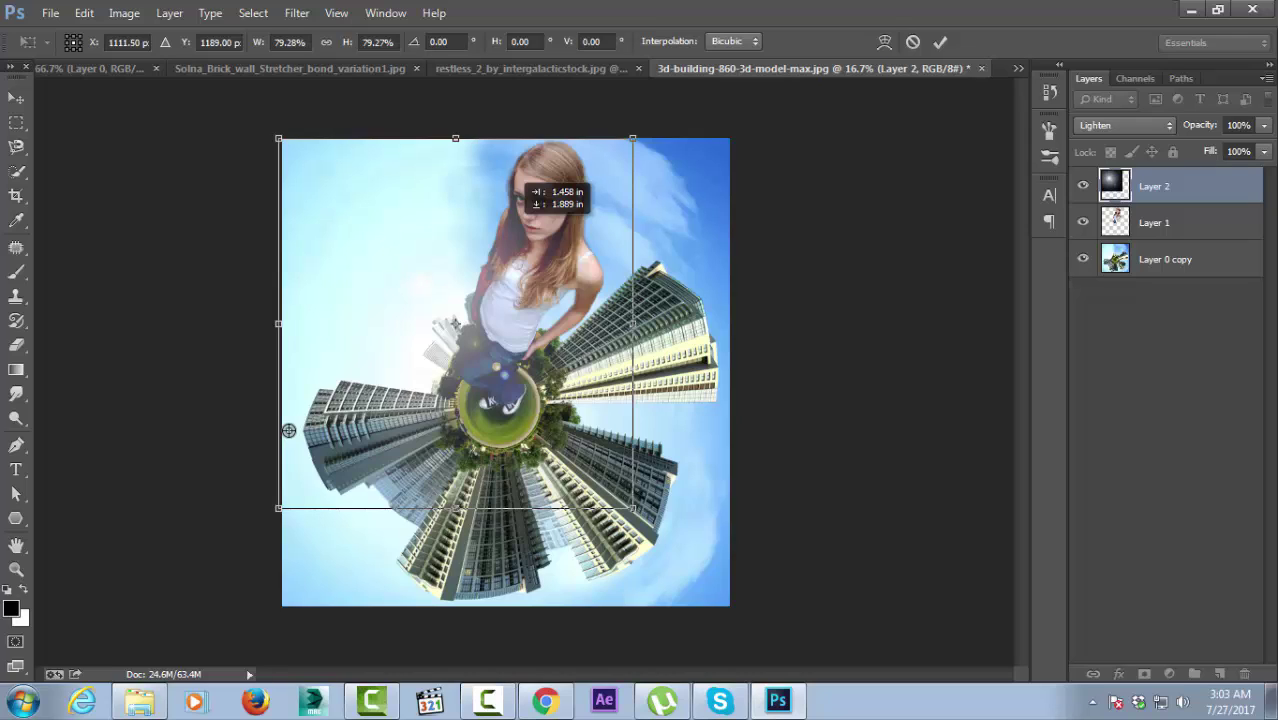
pyautogui.moveTo(514, 202); pyautogui.dragTo(514, 202)
pyautogui.press('b')
pyautogui.press('Return')
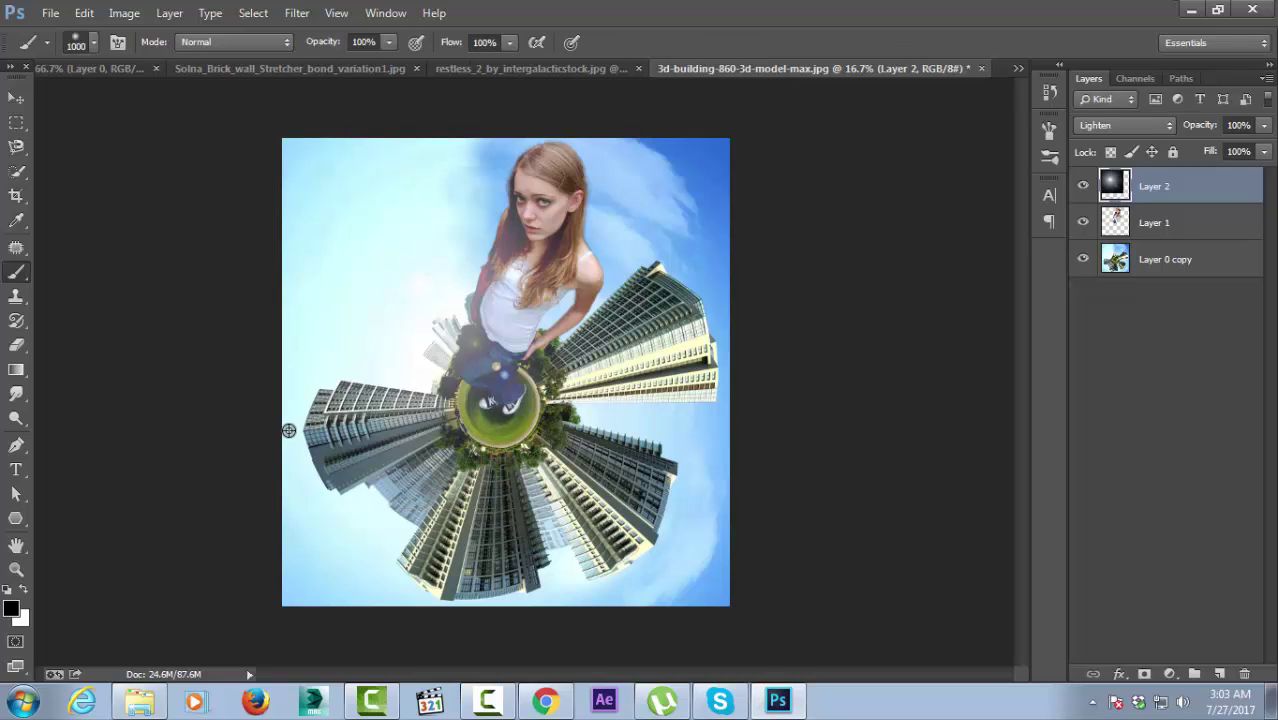
# Erase part of Layer 2's flare glow over the girl, then compare with the layer hidden and shown.
pyautogui.press('e')
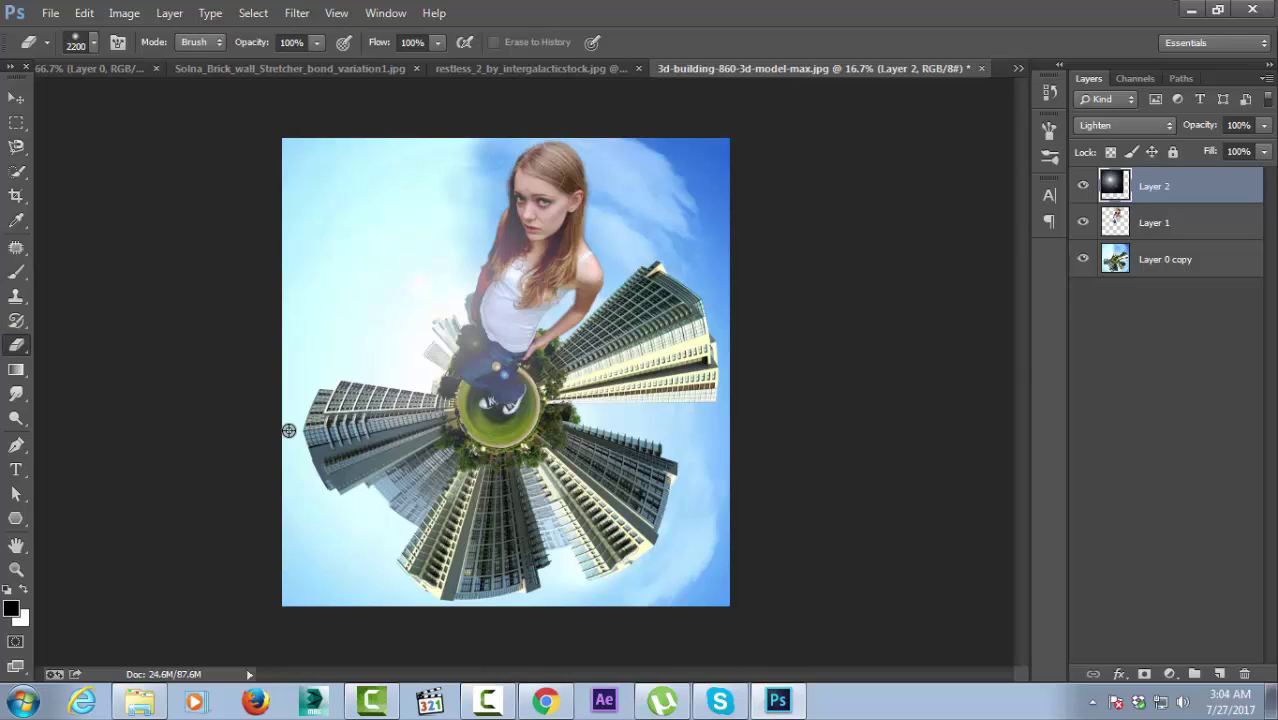
pyautogui.click(288, 430)
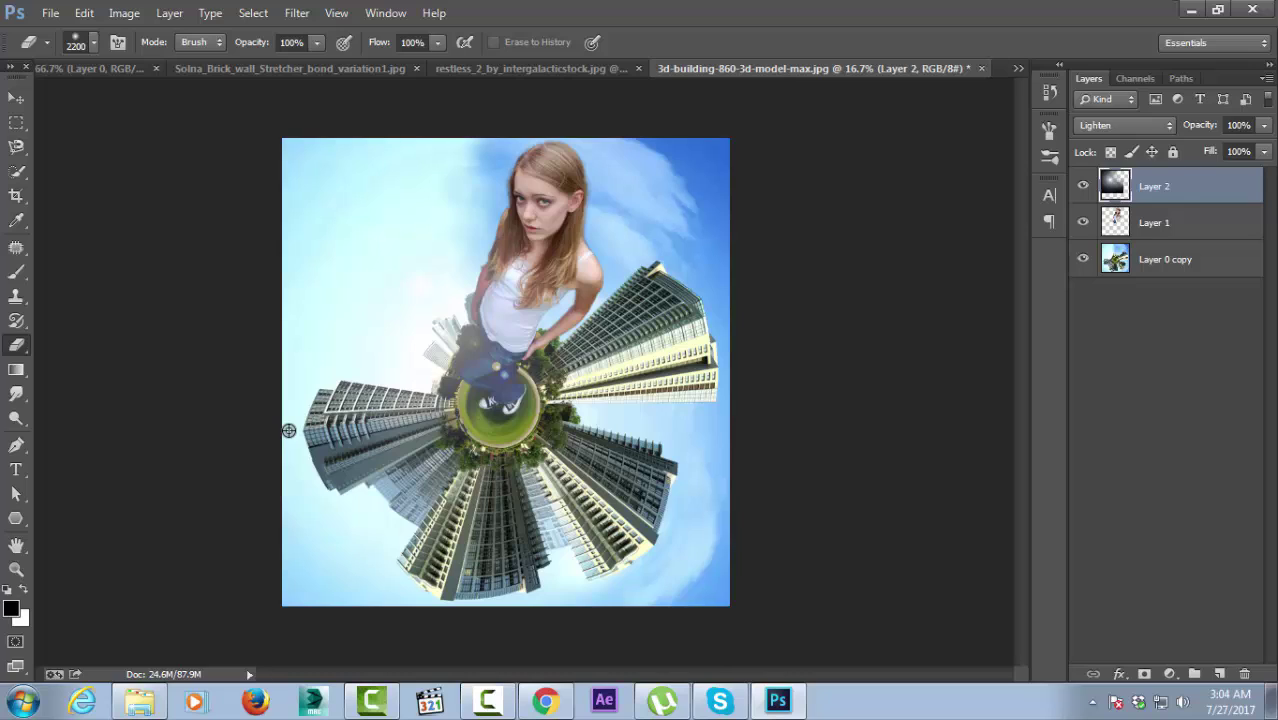
pyautogui.hotkey('ctrl', 'z')
pyautogui.hotkey('ctrl', 'z')
pyautogui.hotkey('ctrl', 'z')
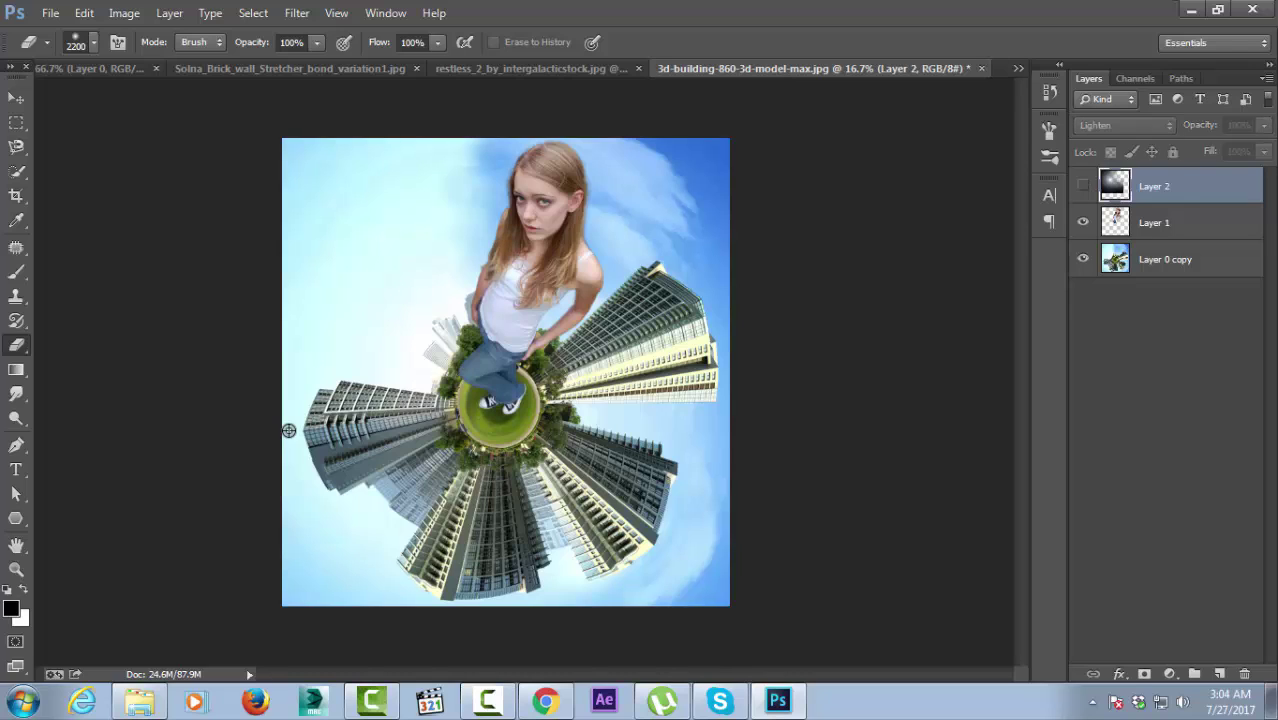
pyautogui.hotkey('ctrl', 'z')
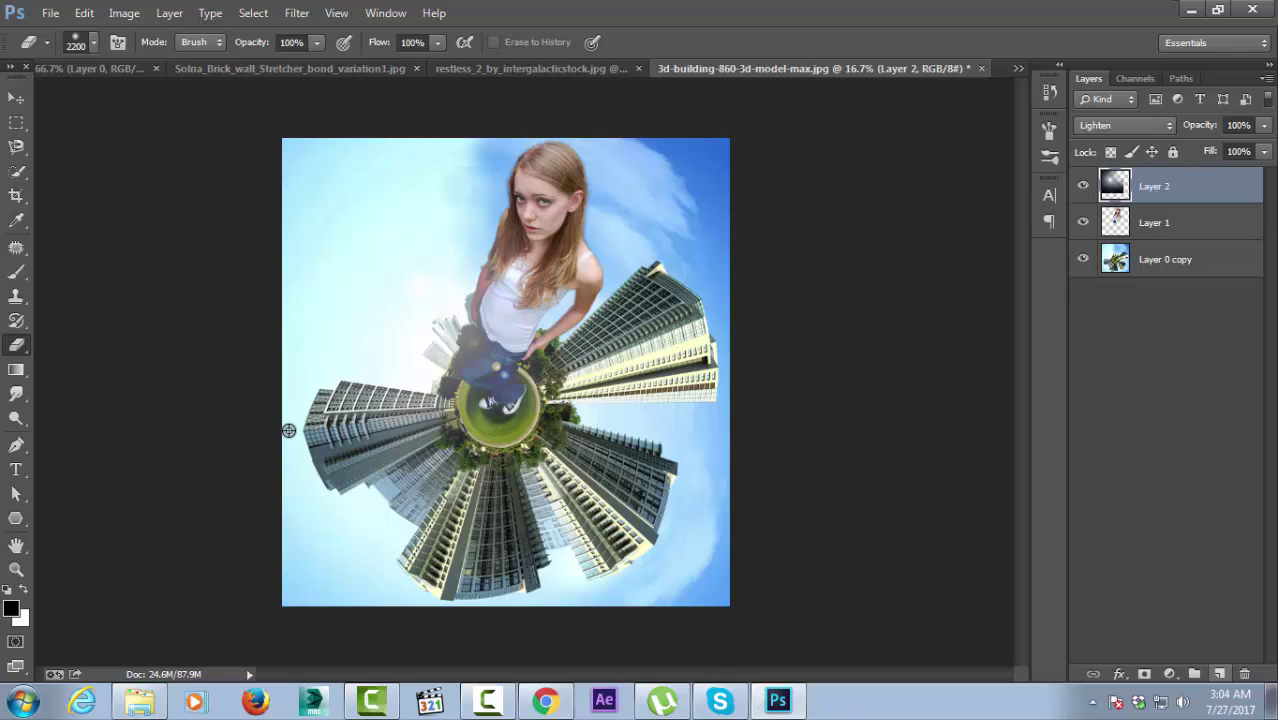
# Add a new layer above the flare and paint it completely black.
pyautogui.press('v')
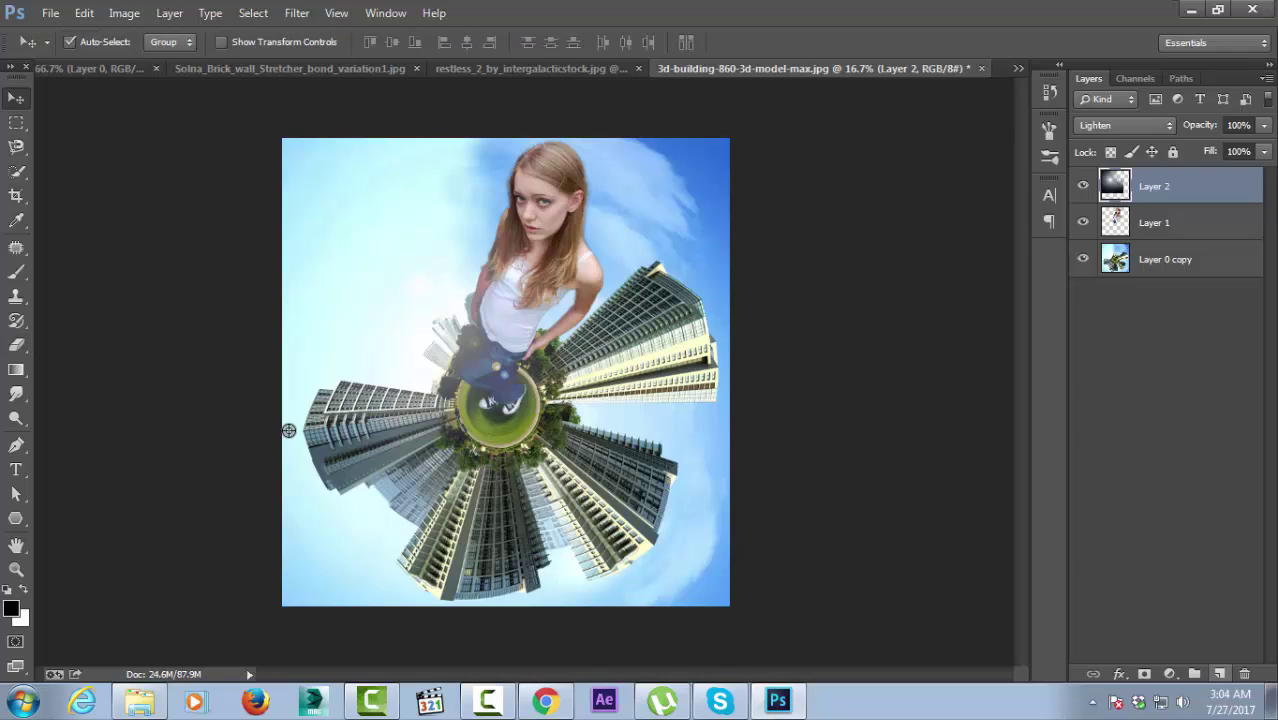
pyautogui.click(1219, 673)
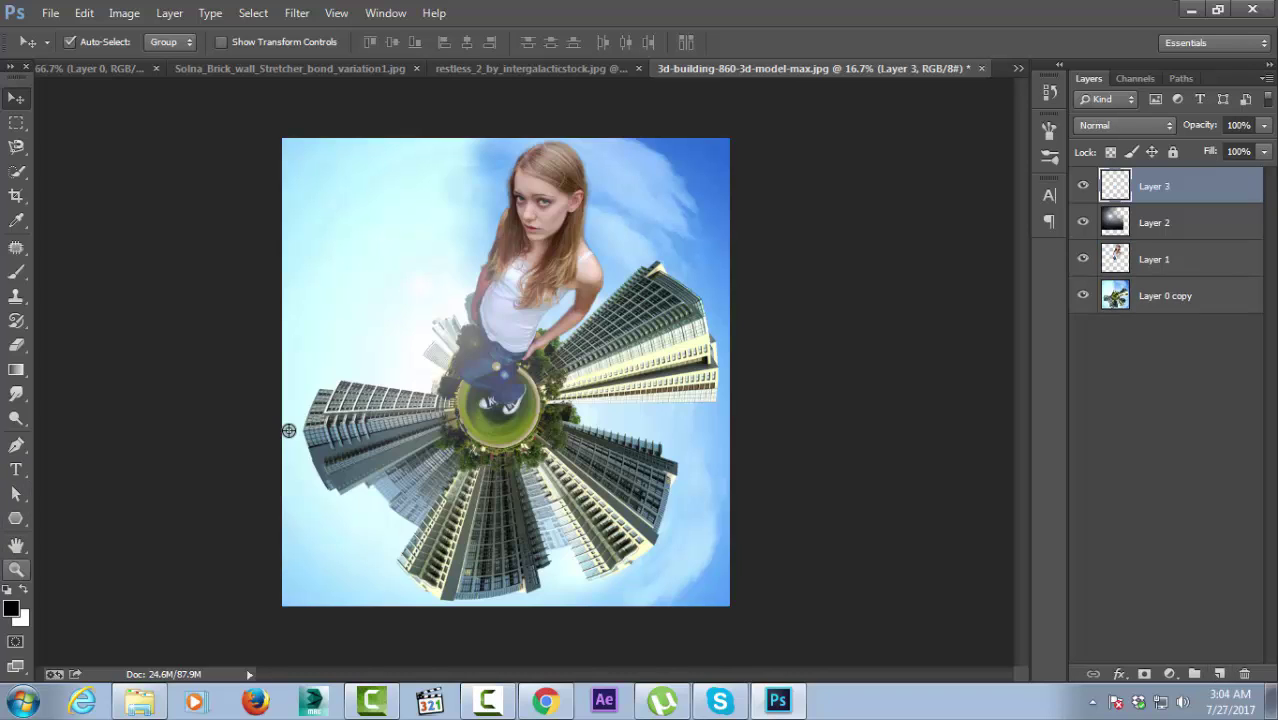
pyautogui.press('b')
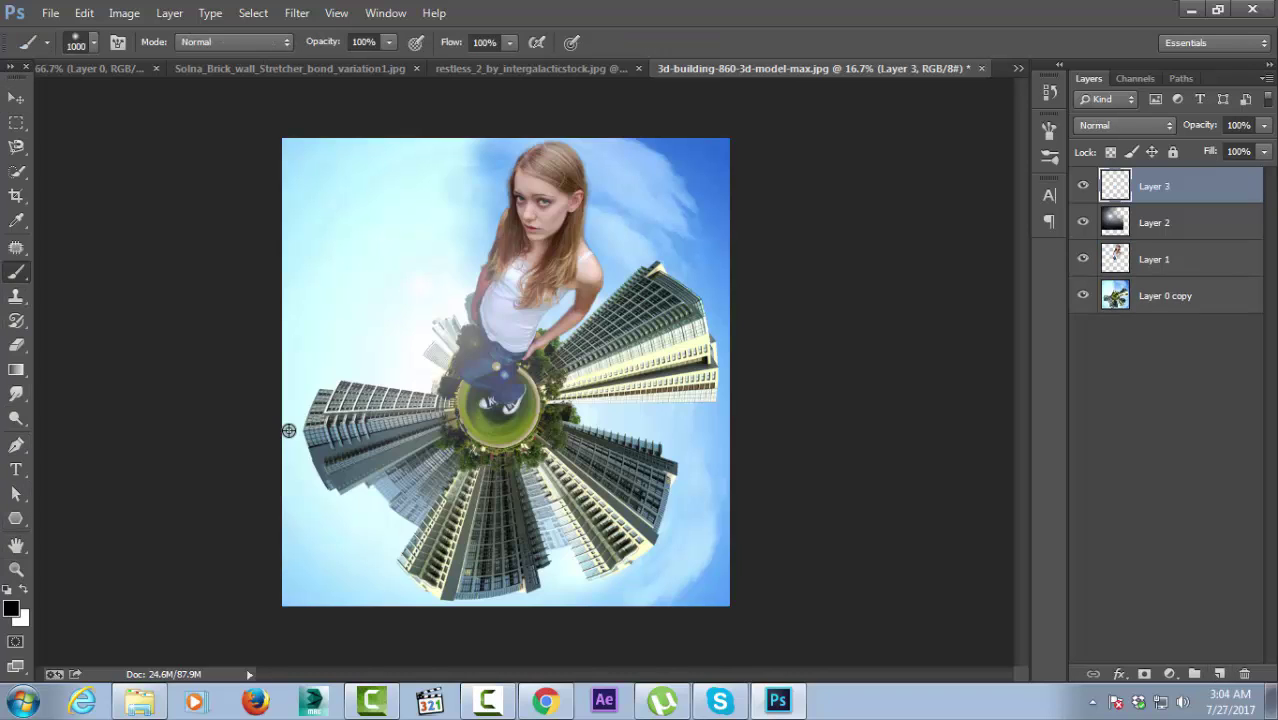
pyautogui.moveTo(680, 190); pyautogui.dragTo(580, 250)
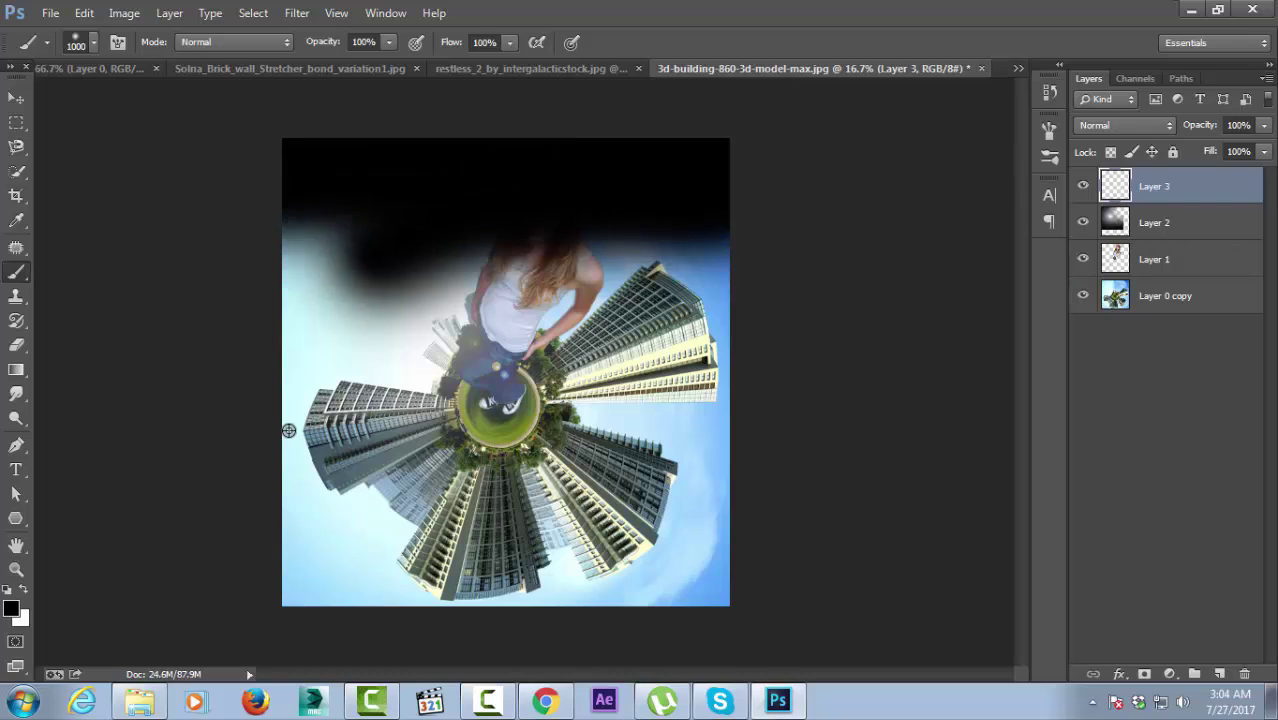
pyautogui.moveTo(580, 330)
pyautogui.mouseDown()
pyautogui.moveTo(590, 360)
pyautogui.moveTo(480, 390)
pyautogui.moveTo(430, 440)
pyautogui.moveTo(590, 470)
pyautogui.mouseUp()
pyautogui.moveTo(330, 420); pyautogui.dragTo(560, 500)
pyautogui.moveTo(320, 500); pyautogui.dragTo(450, 520)
pyautogui.moveTo(650, 500); pyautogui.dragTo(420, 540)
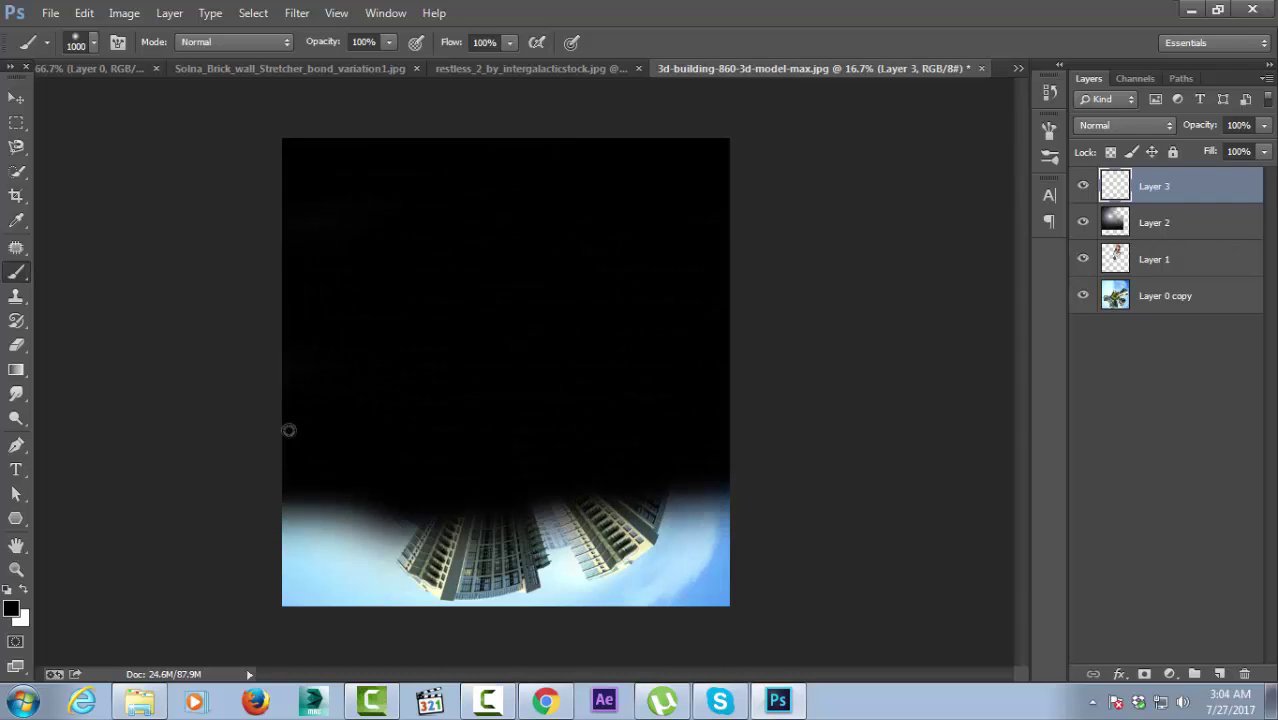
pyautogui.moveTo(310, 560)
pyautogui.mouseDown()
pyautogui.moveTo(700, 570)
pyautogui.moveTo(310, 570)
pyautogui.moveTo(295, 595)
pyautogui.mouseUp()
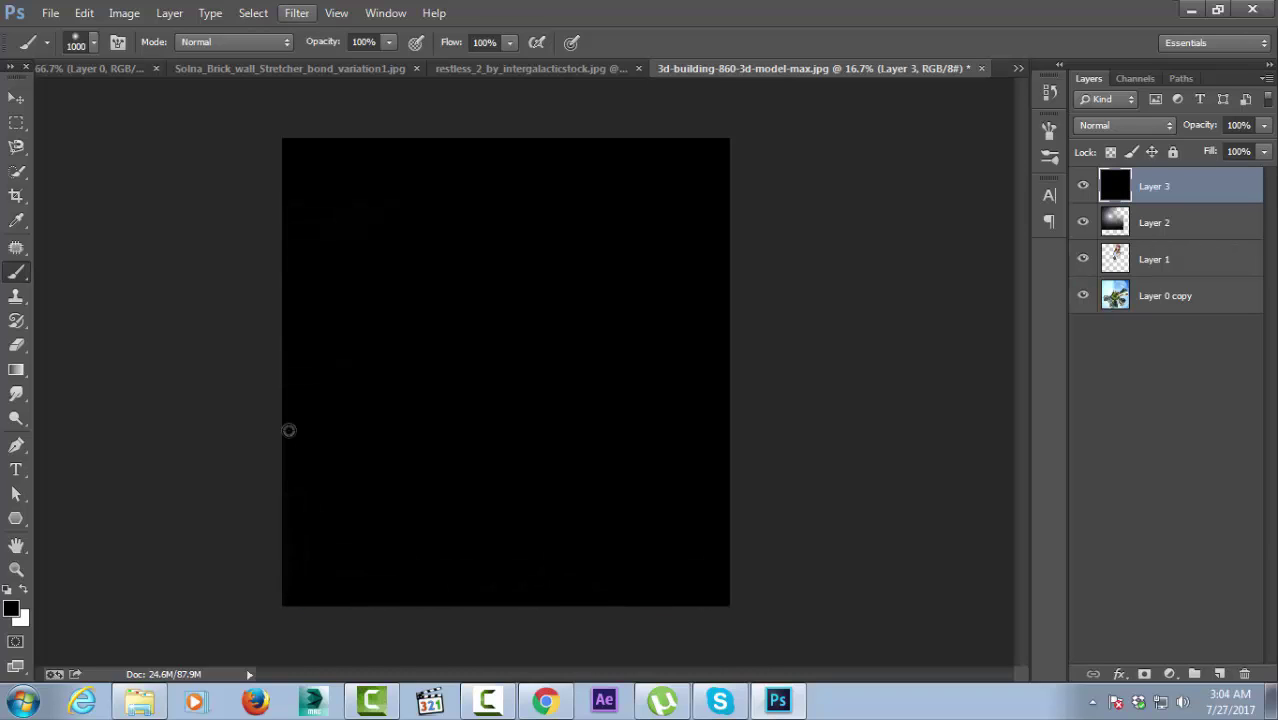
# Render a 50-300mm Zoom lens flare at 163% brightness and blend the layer in Lighten mode.
pyautogui.click(297, 13)
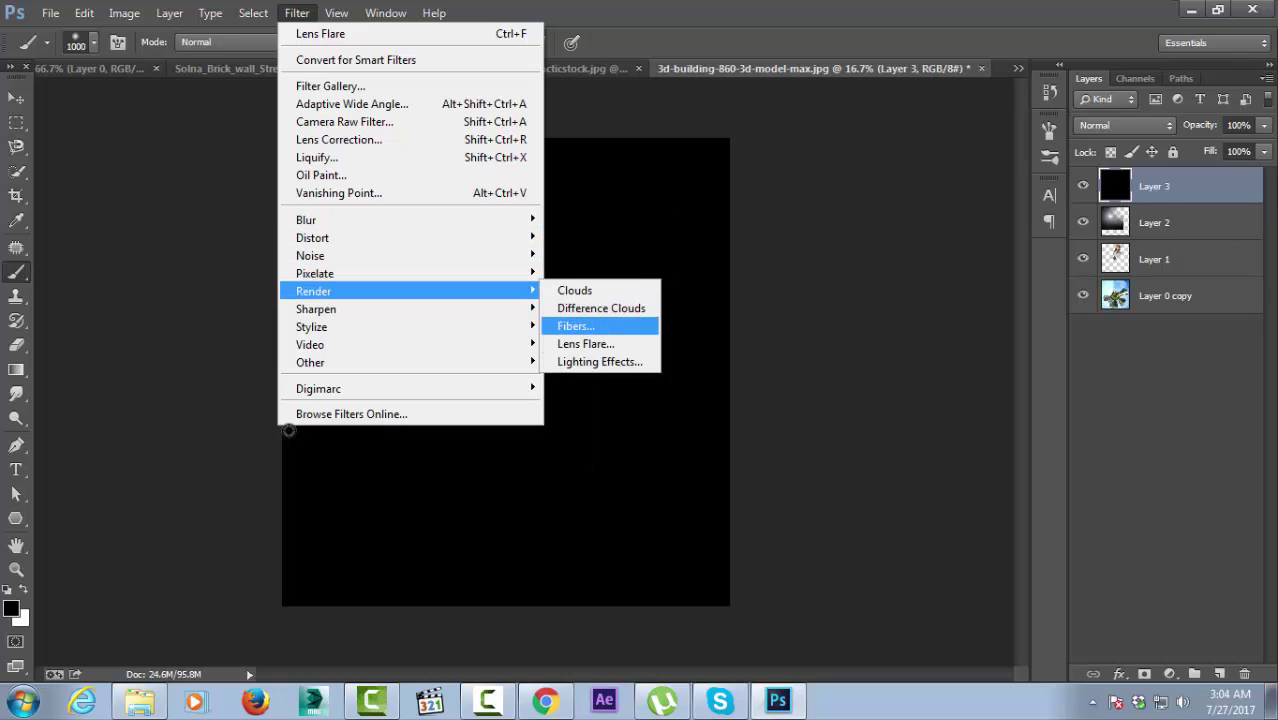
pyautogui.click(585, 343)
pyautogui.click(540, 402)
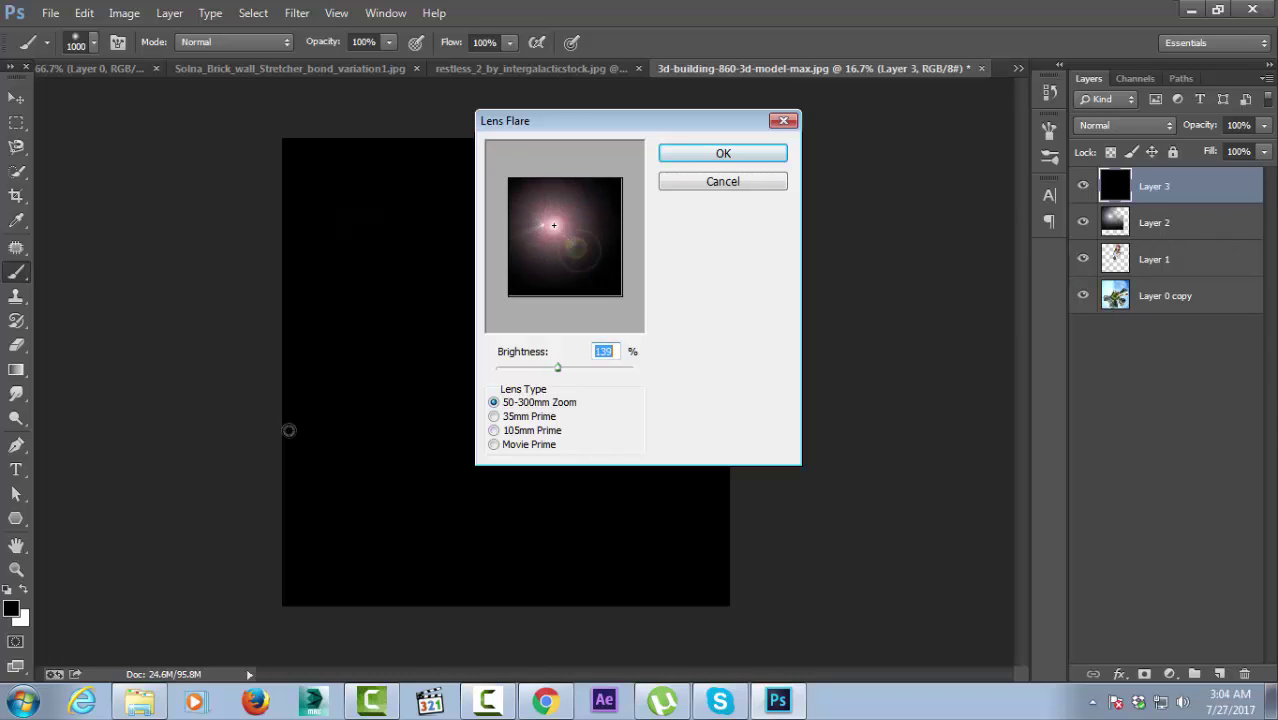
pyautogui.moveTo(553, 367); pyautogui.dragTo(569, 367)
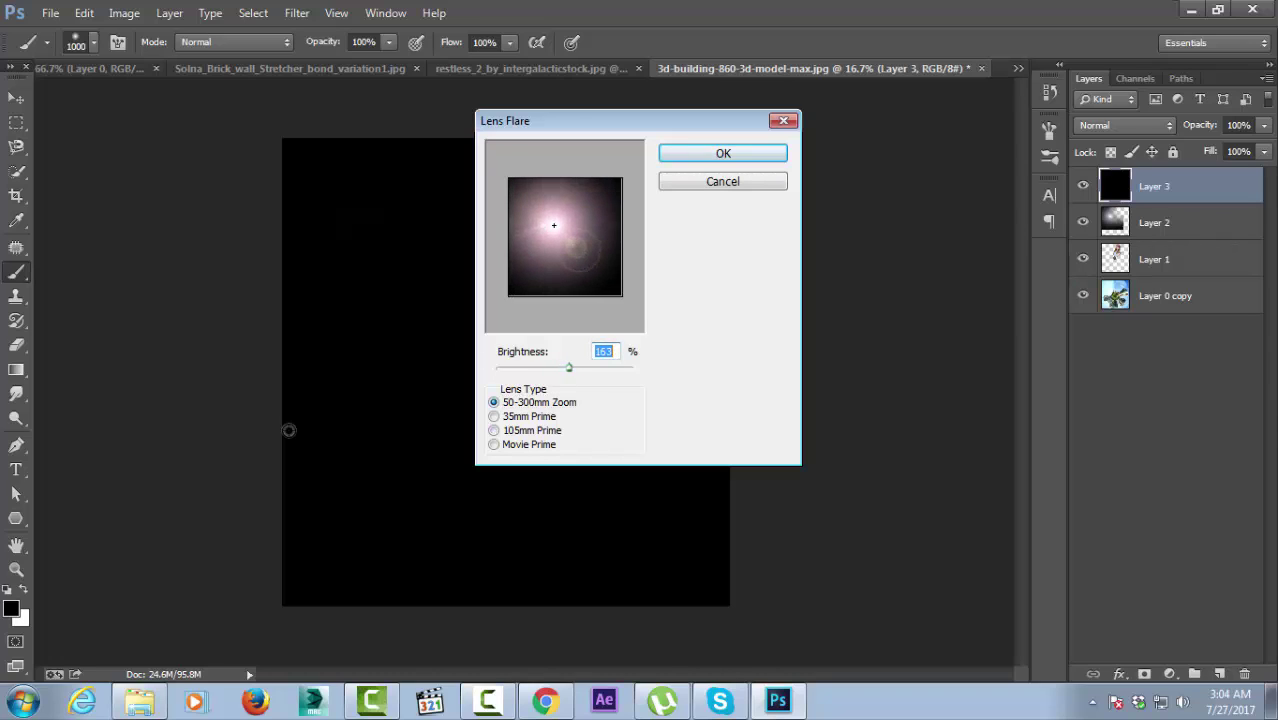
pyautogui.press('Return')
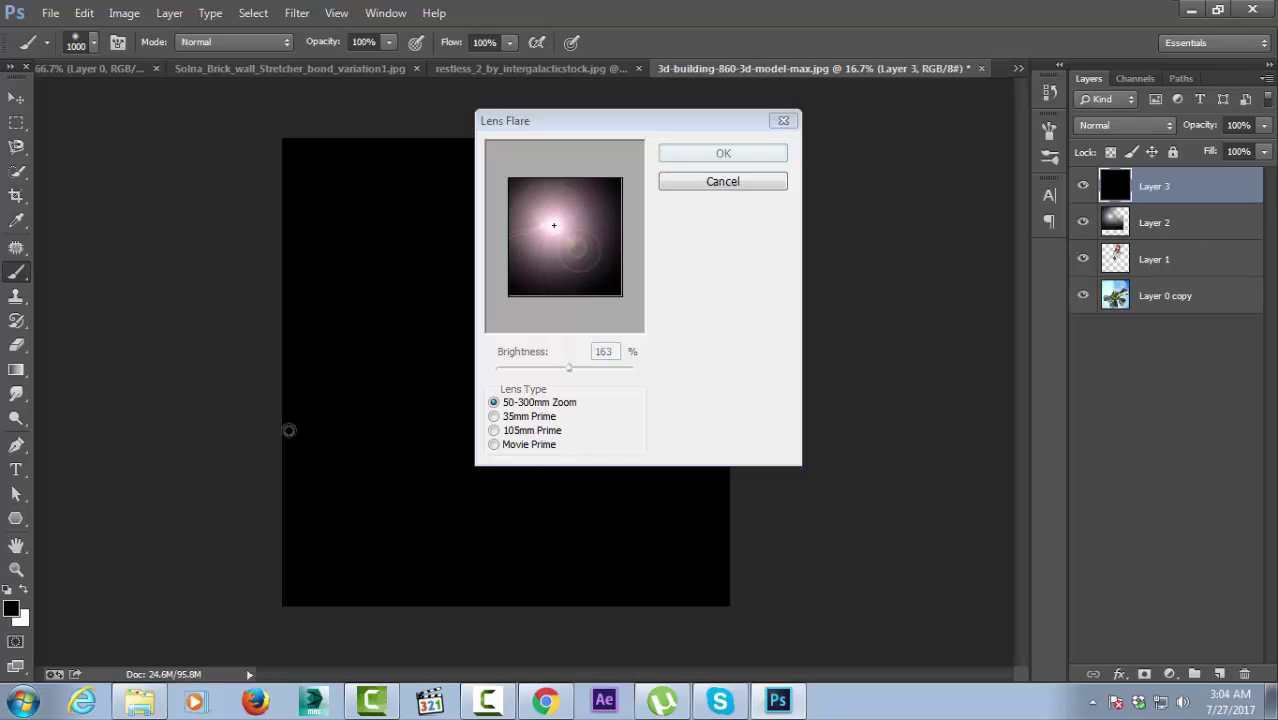
pyautogui.click(1125, 125)
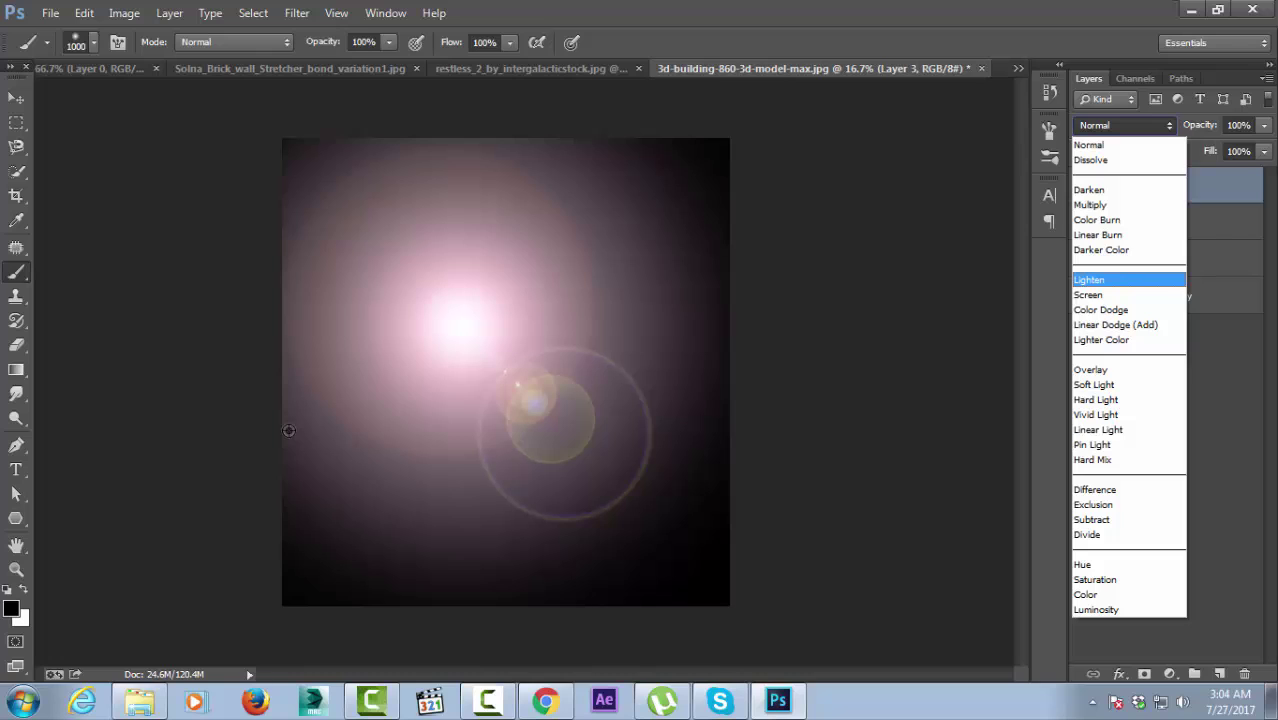
pyautogui.press('Return')
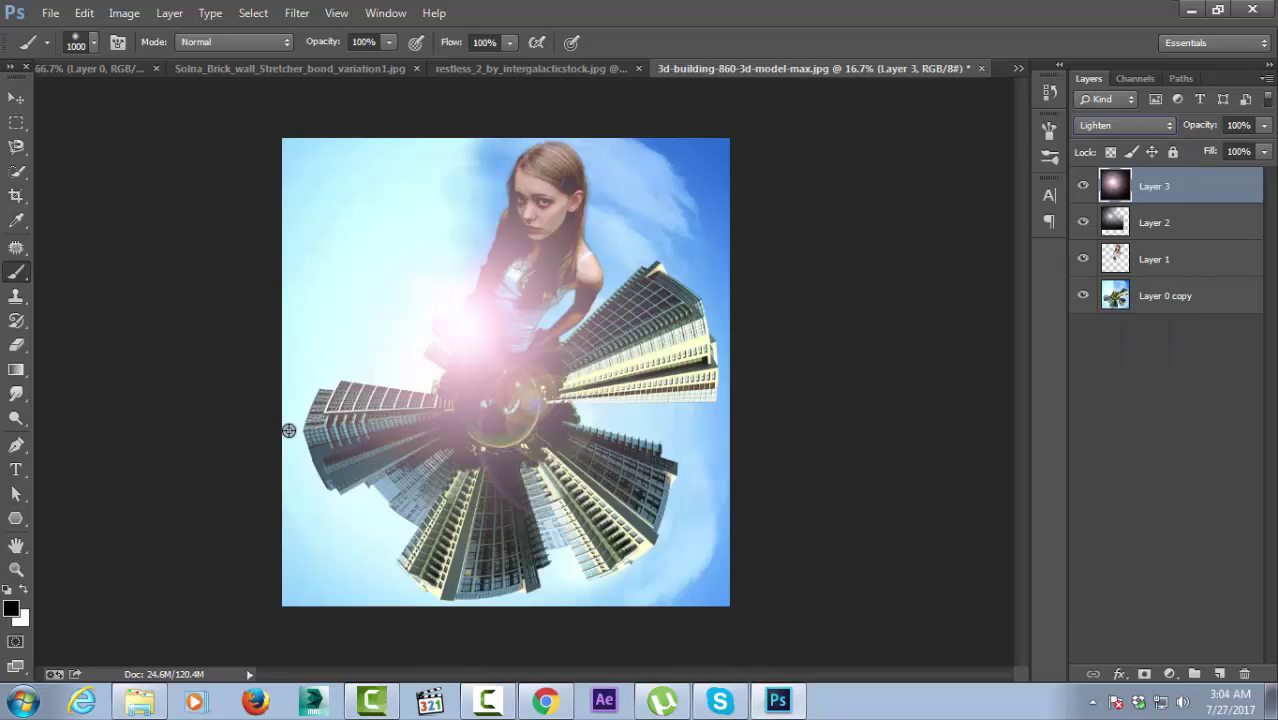
# Move the second flare toward the upper left and compare it hidden and shown.
pyautogui.press('v')
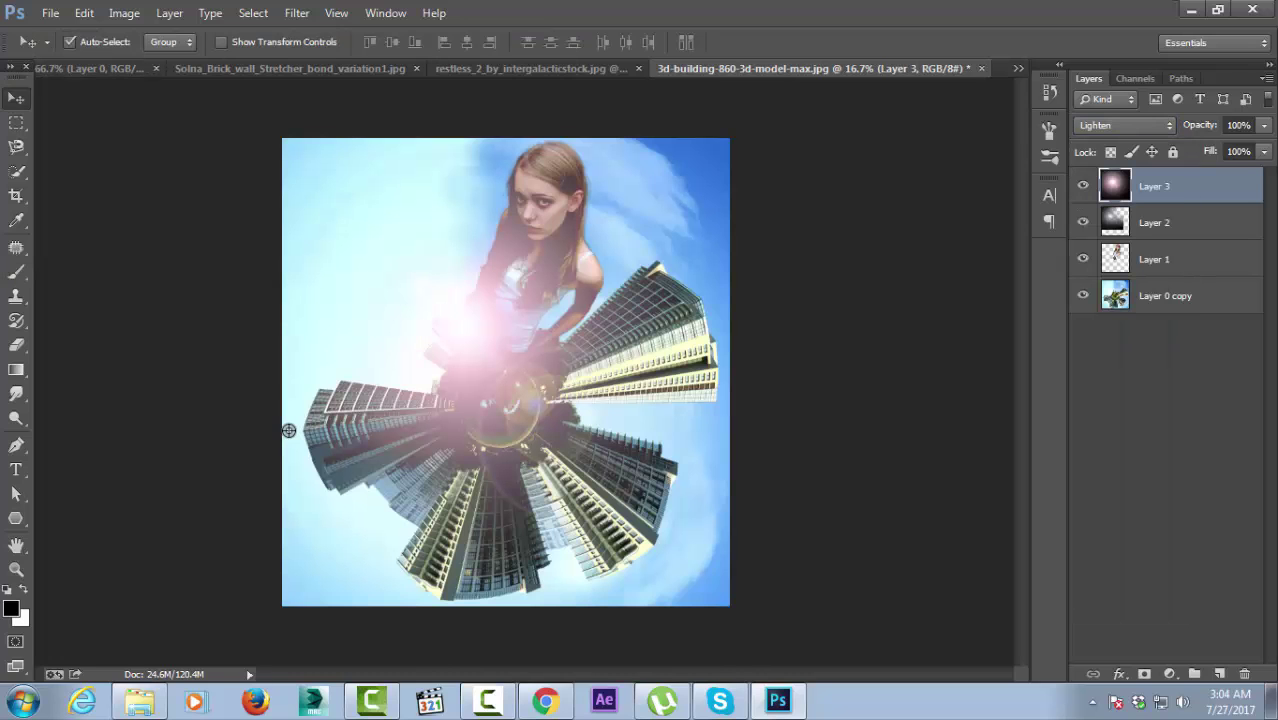
pyautogui.moveTo(500, 335); pyautogui.dragTo(412, 272)
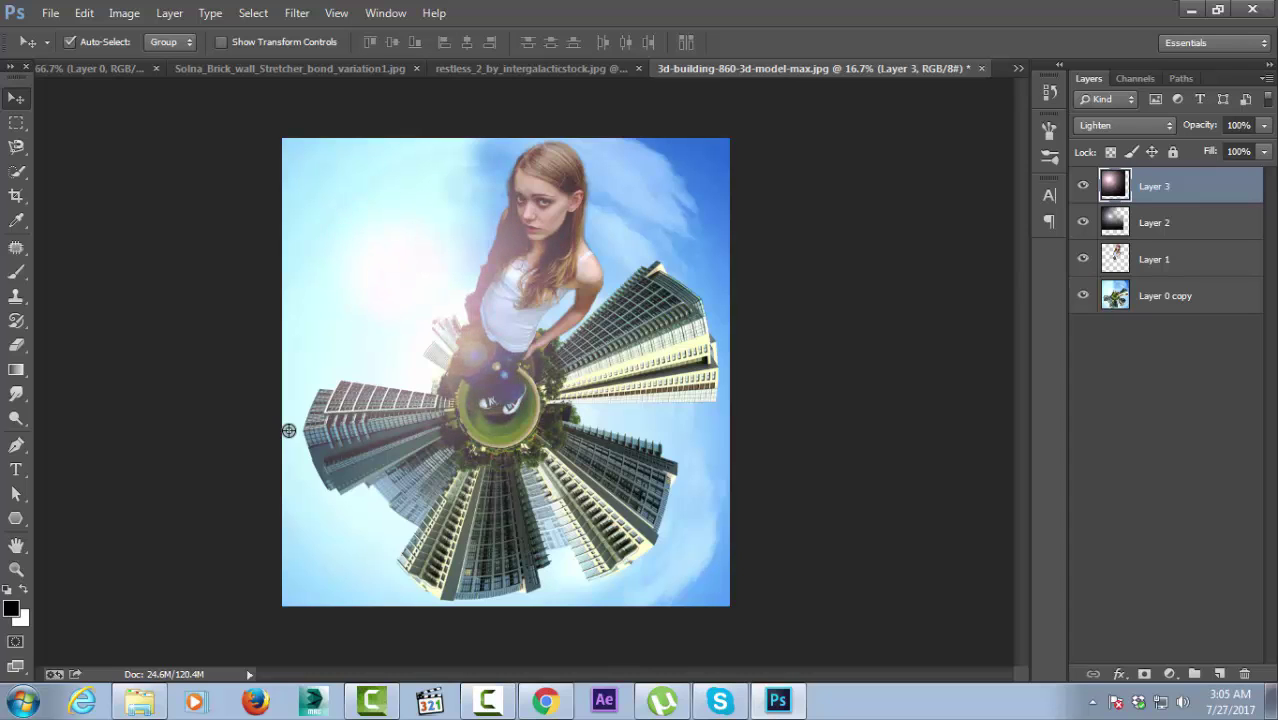
pyautogui.hotkey('shift', '+')
pyautogui.hotkey('shift', '-')
pyautogui.hotkey('shift', '+')
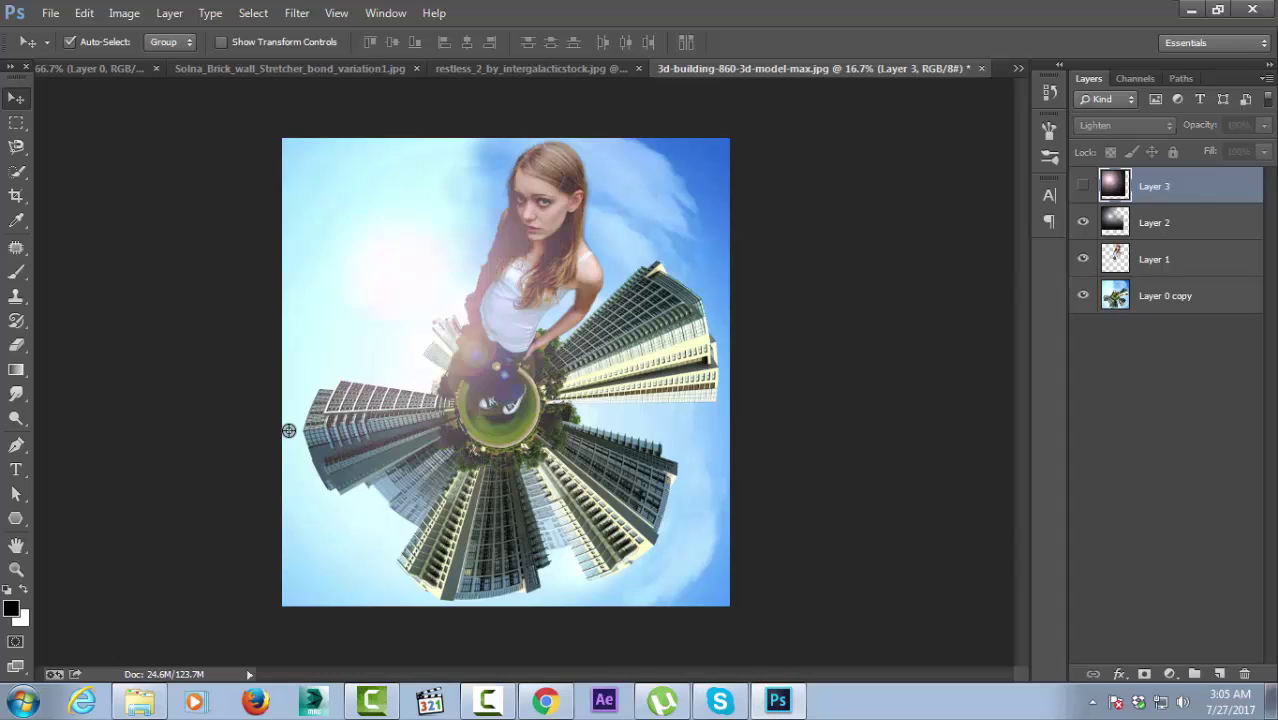
pyautogui.hotkey('shift', '-')
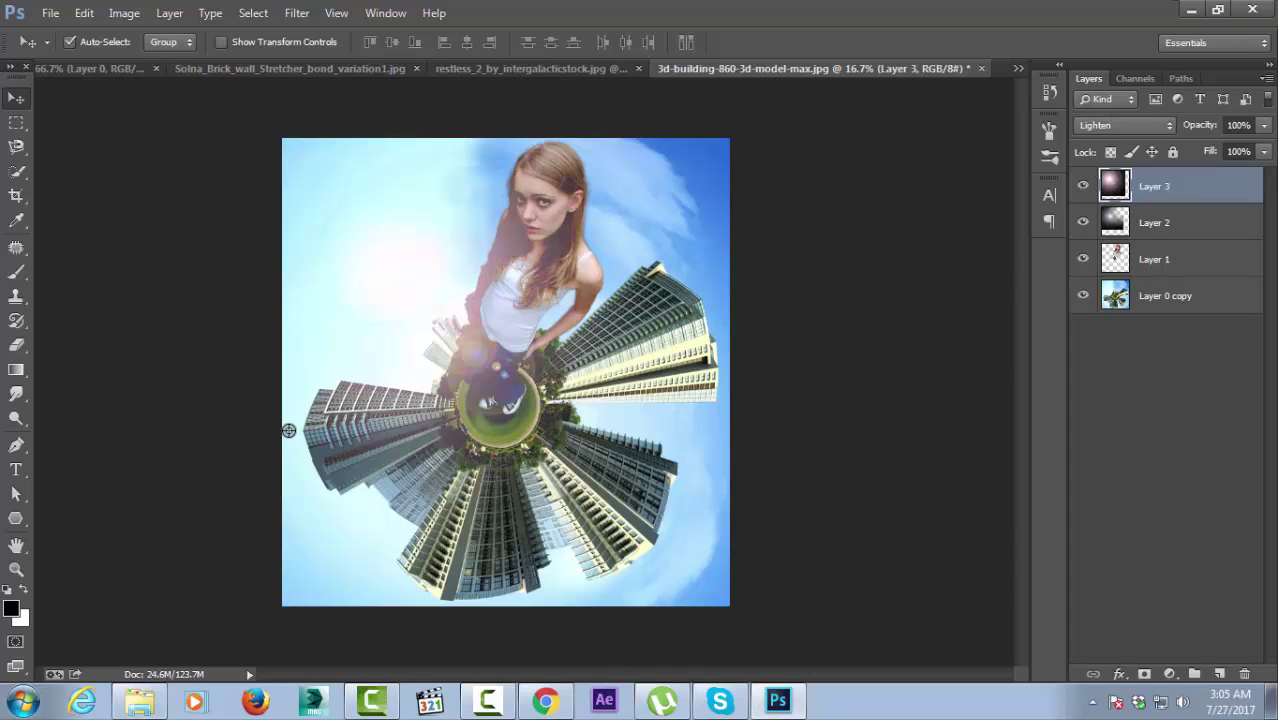
# Scale the second flare to about 78% and fine-tune its glow position.
pyautogui.hotkey('ctrl', 't')
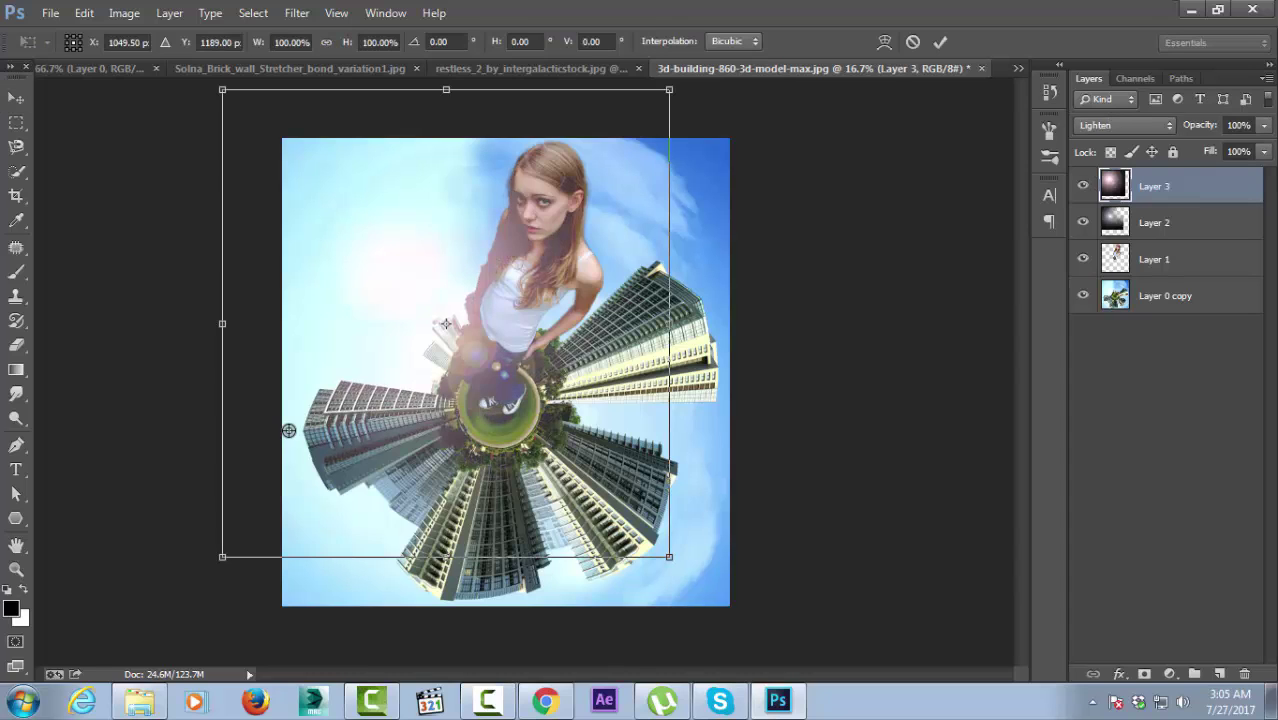
pyautogui.moveTo(669, 89); pyautogui.dragTo(621, 140)
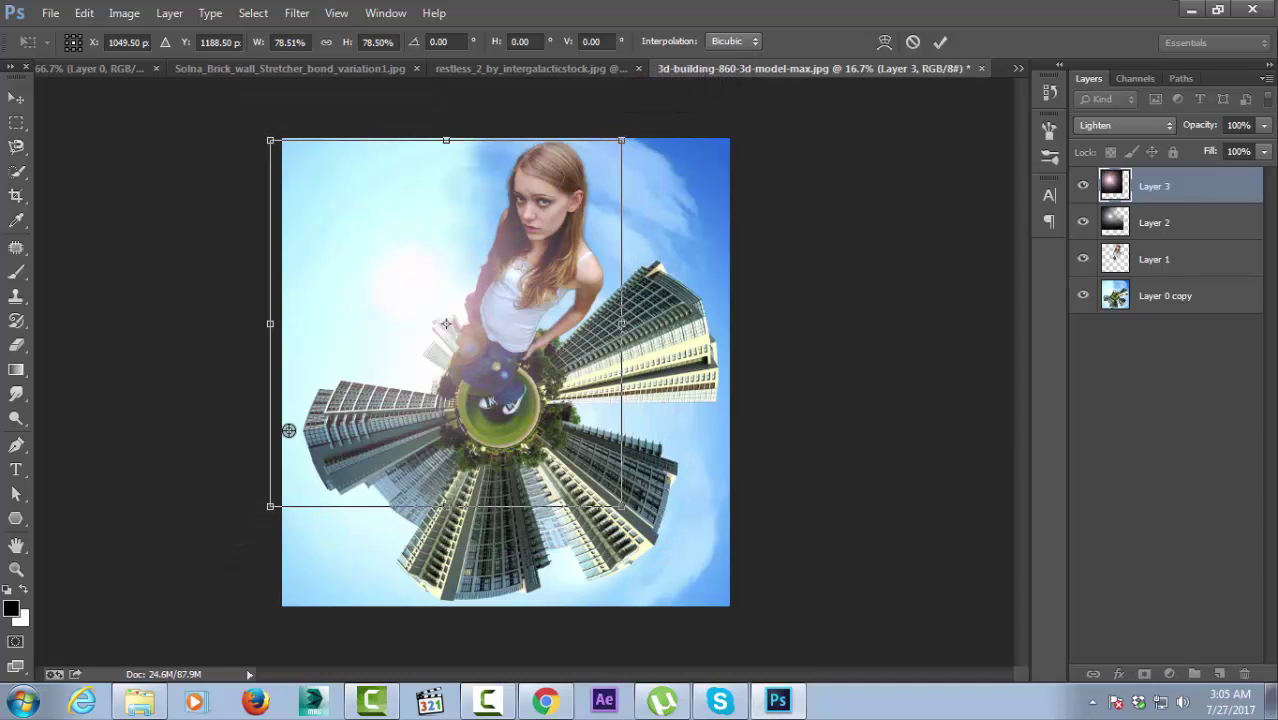
pyautogui.moveTo(539, 238); pyautogui.dragTo(547, 240)
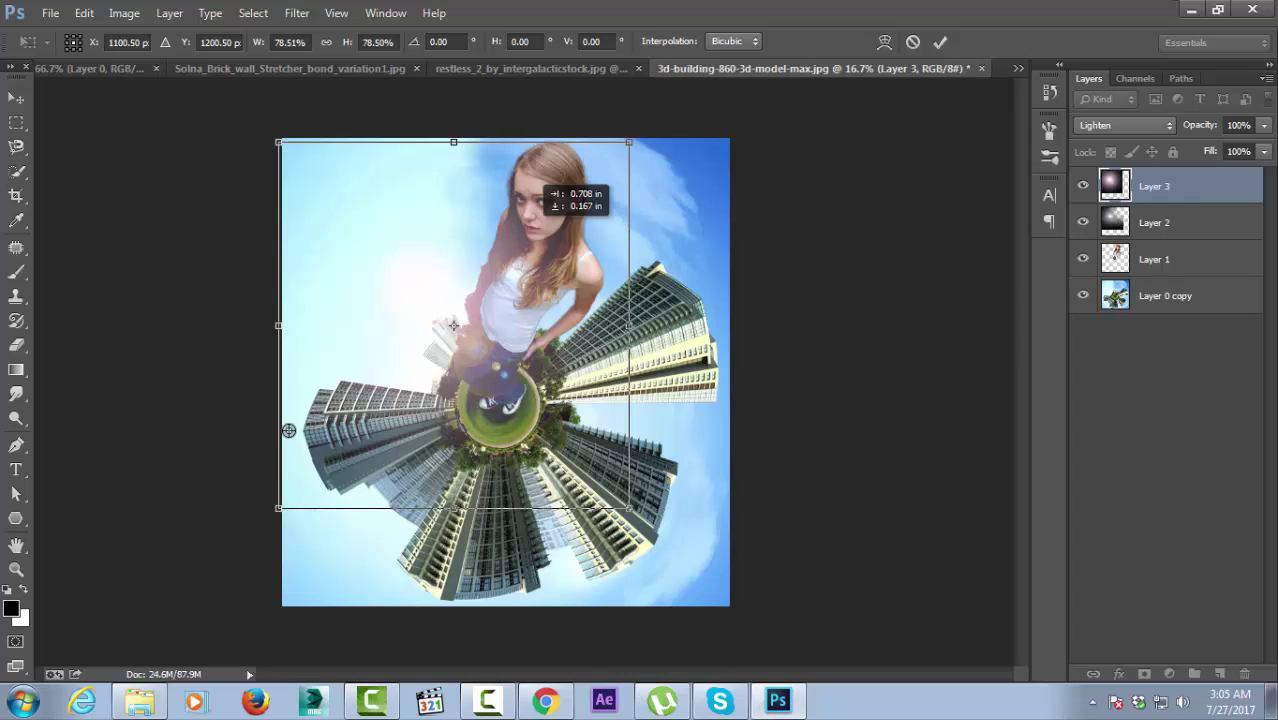
pyautogui.moveTo(547, 240); pyautogui.dragTo(543, 234)
pyautogui.press('Return')
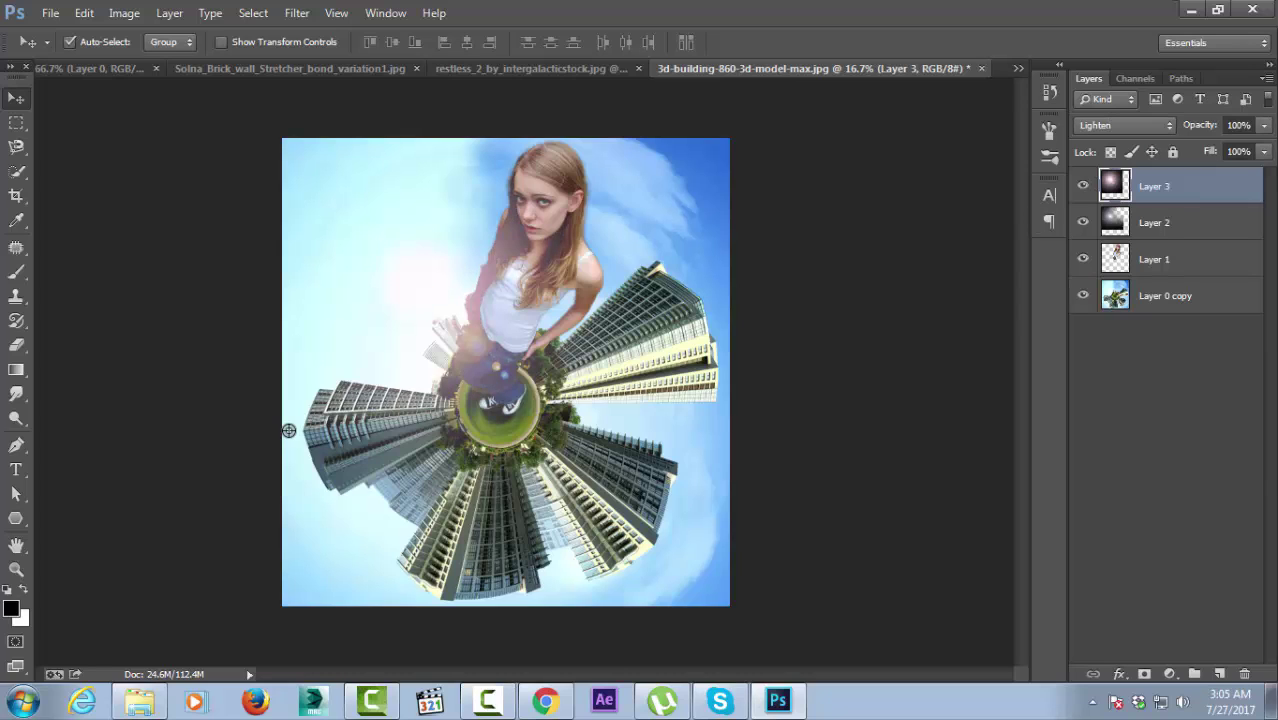
pyautogui.moveTo(420, 280); pyautogui.dragTo(415, 300)
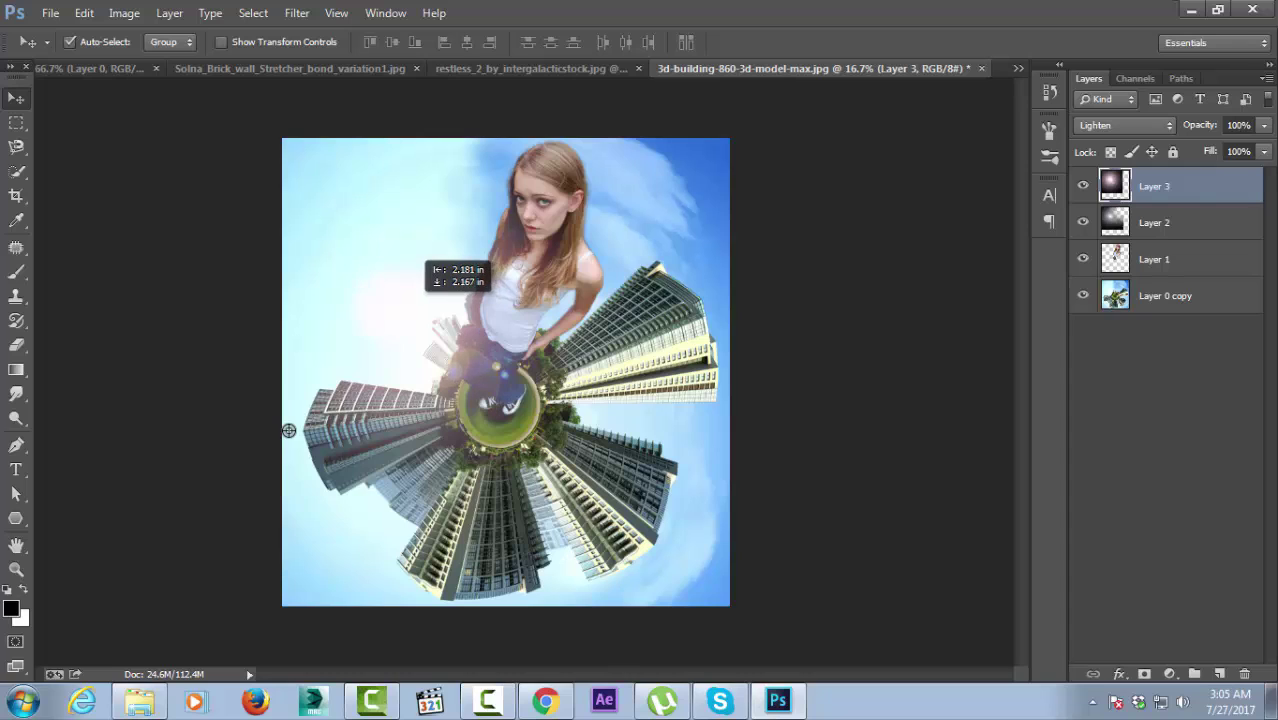
pyautogui.moveTo(420, 290); pyautogui.dragTo(430, 280)
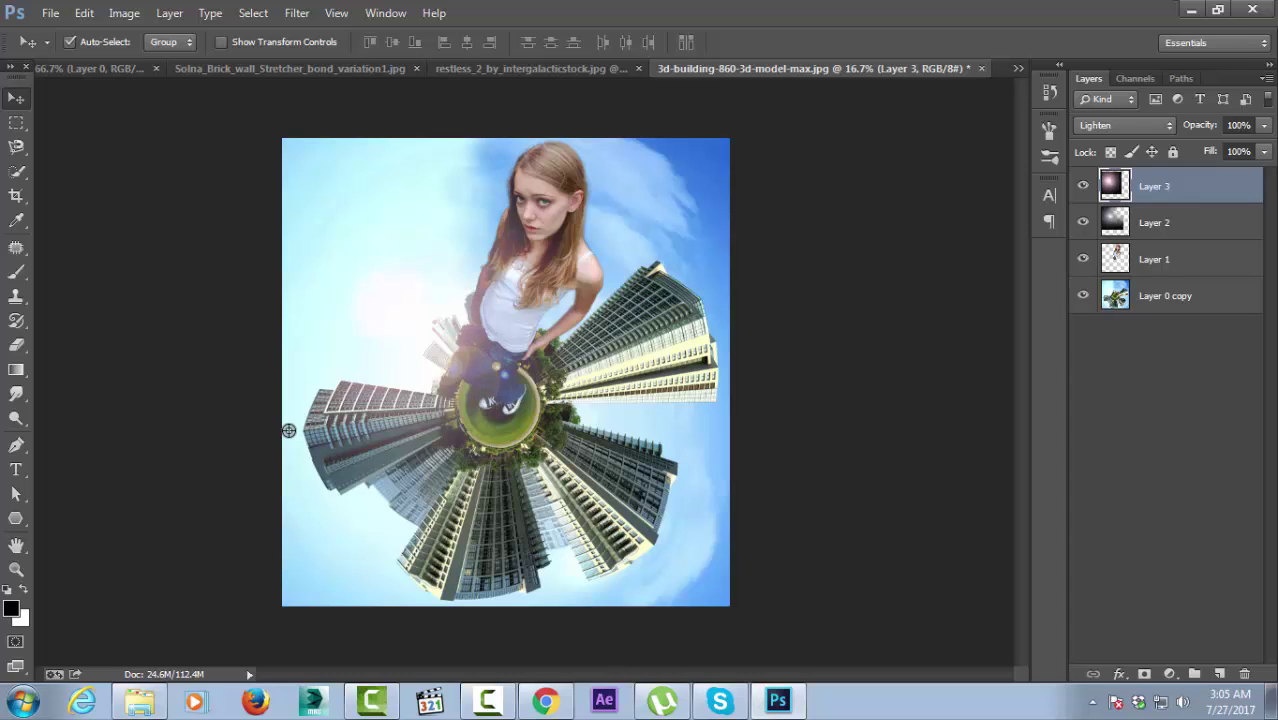
# Rotate the second flare to about -3° and commit the transform.
pyautogui.hotkey('ctrl', 't')
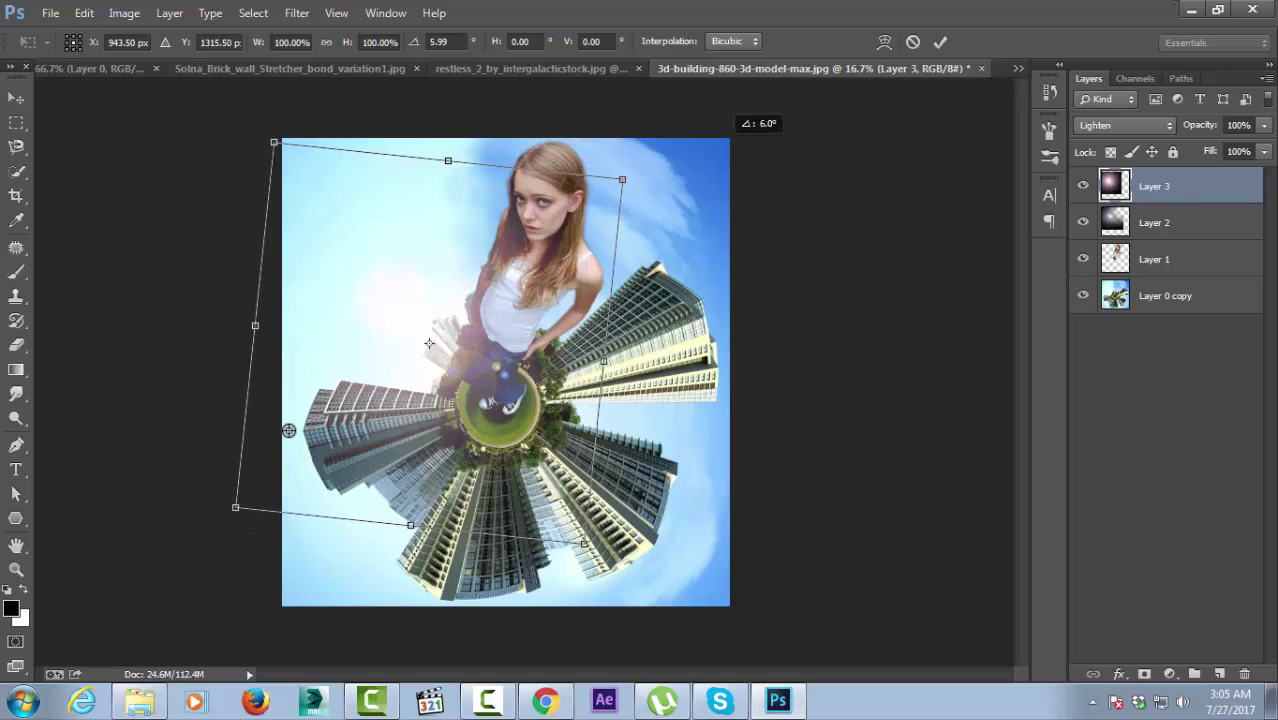
pyautogui.moveTo(625, 145); pyautogui.dragTo(580, 35)
pyautogui.moveTo(482, 244); pyautogui.dragTo(515, 230)
pyautogui.moveTo(690, 170)
pyautogui.mouseDown()
pyautogui.moveTo(696, 232)
pyautogui.moveTo(700, 222)
pyautogui.mouseUp()
pyautogui.press('Return')
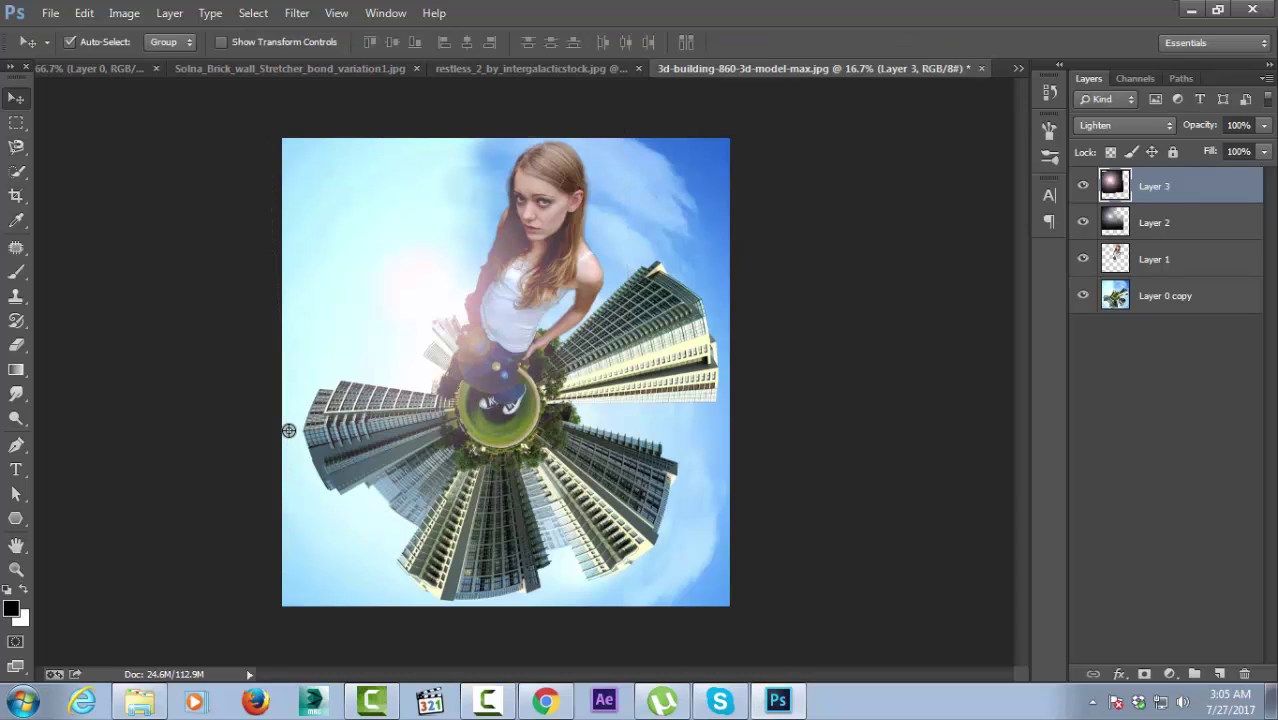
# Use the Eraser on Layer 3 with its brush reduced to 1900 px.
pyautogui.press('e')
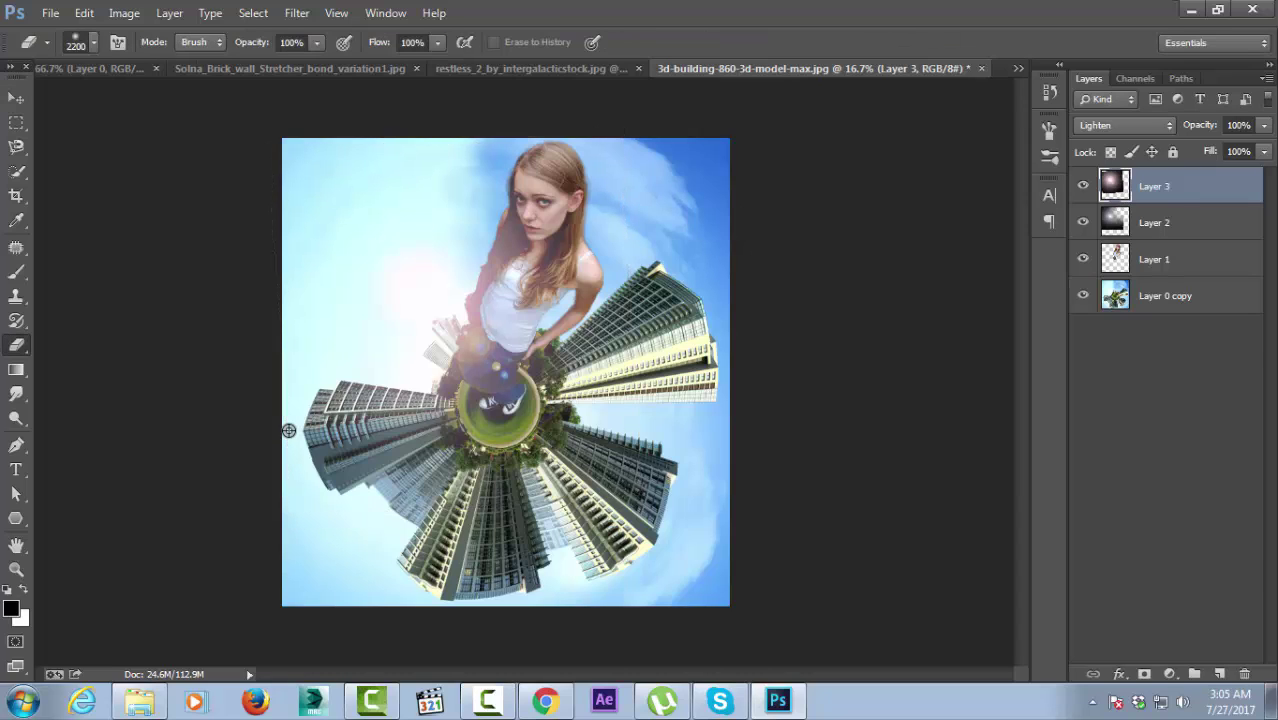
pyautogui.press('[')
pyautogui.press('[')
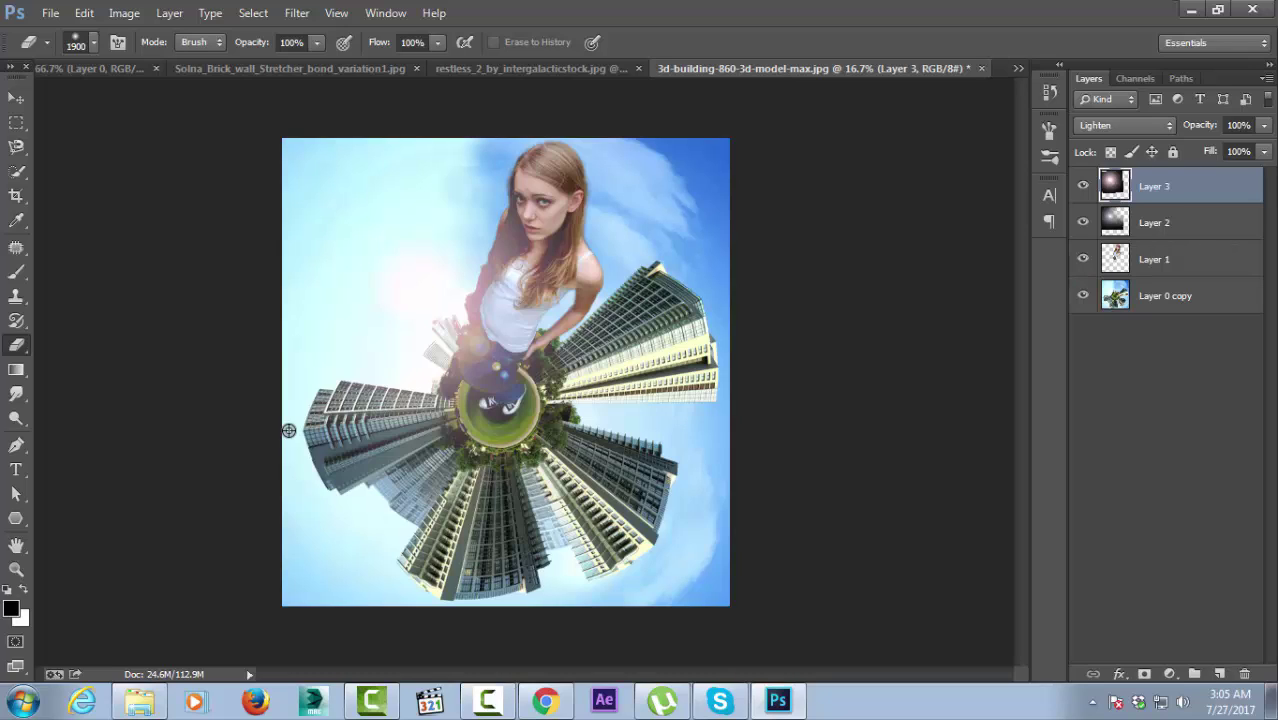